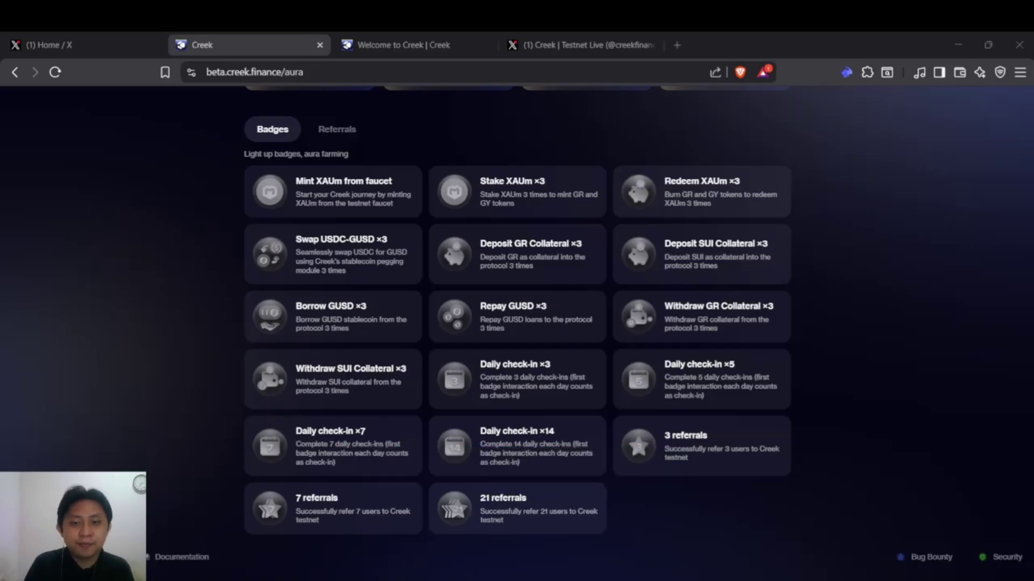
Read the Creek documentation's welcome page, covering What Makes Creek Unique and Key Features, and compare it with the Aura page
scroll(249, 218, "up", 3)
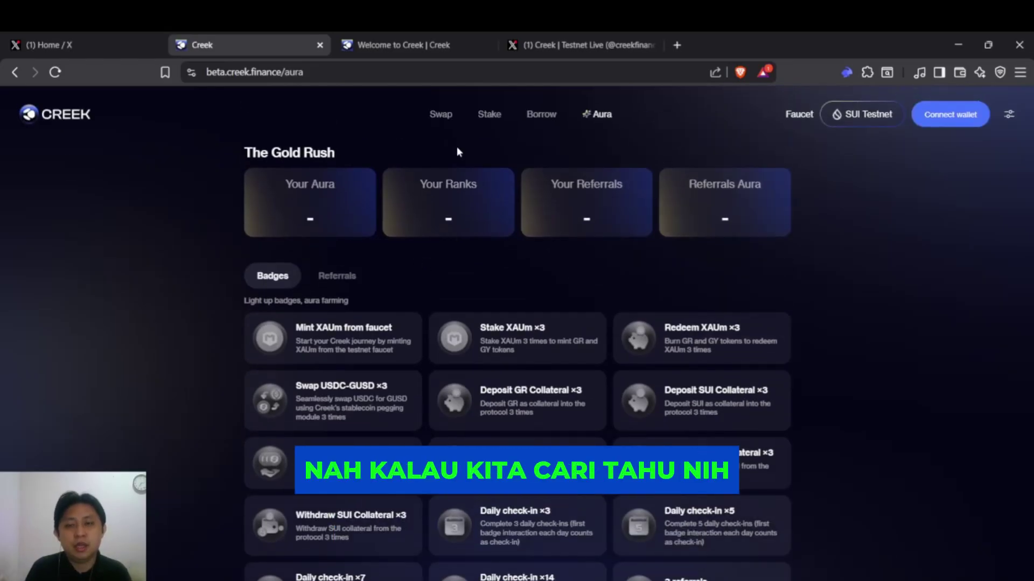
left_click(405, 46)
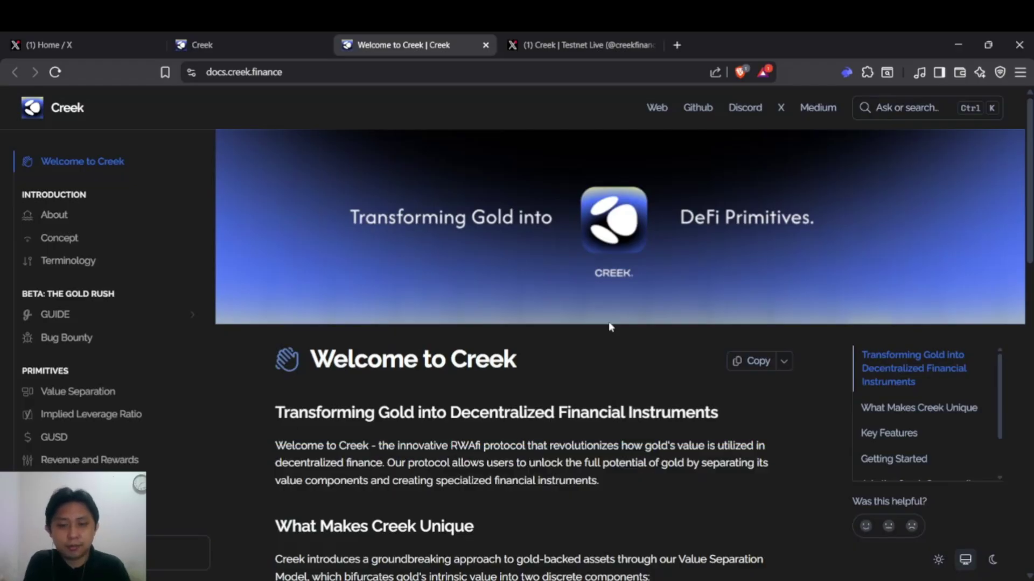
scroll(622, 347, "down", 5)
scroll(486, 345, "down", 2)
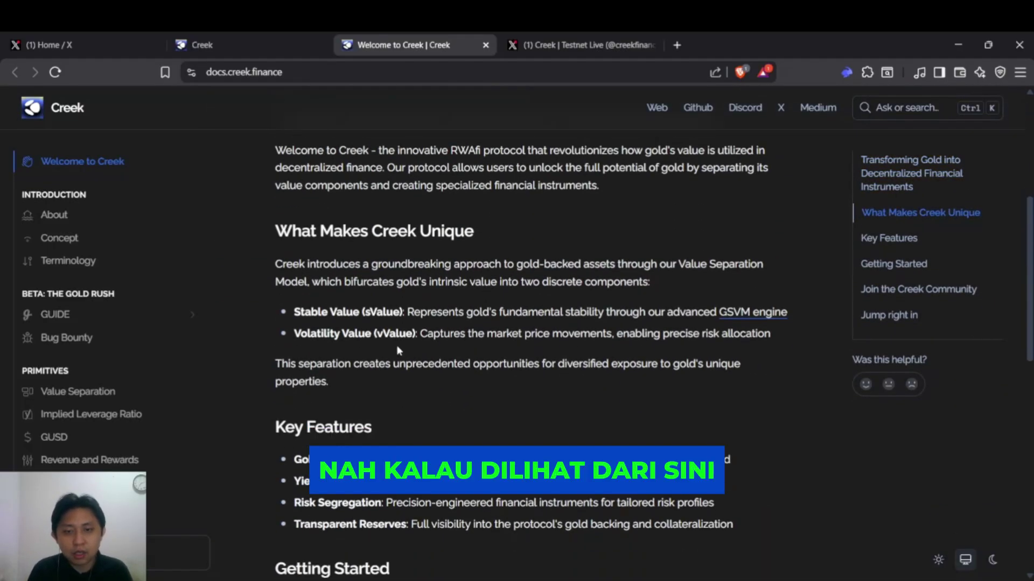
scroll(437, 320, "up", 1)
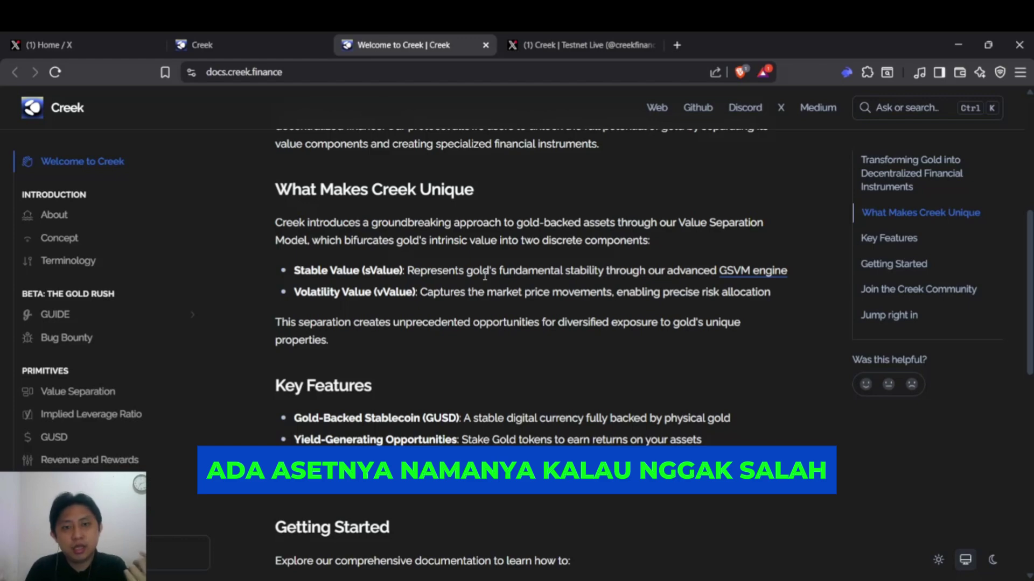
left_click(215, 44)
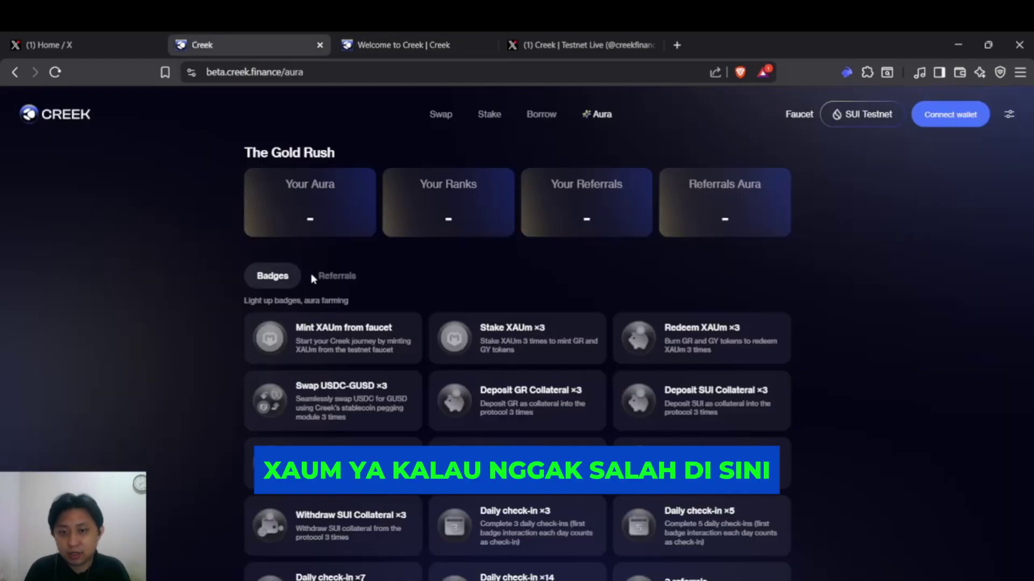
left_click(407, 45)
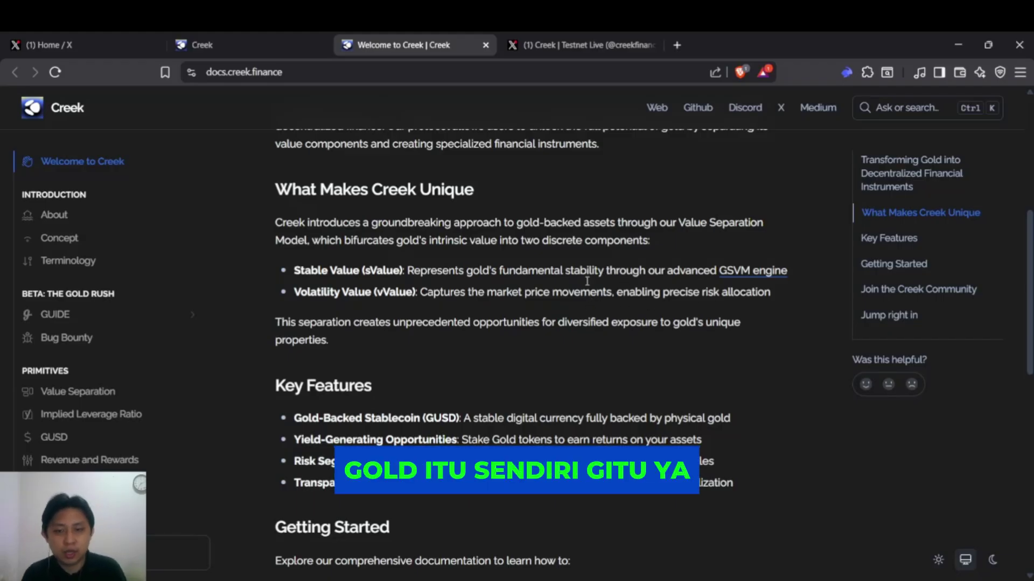
scroll(587, 281, "down", 1)
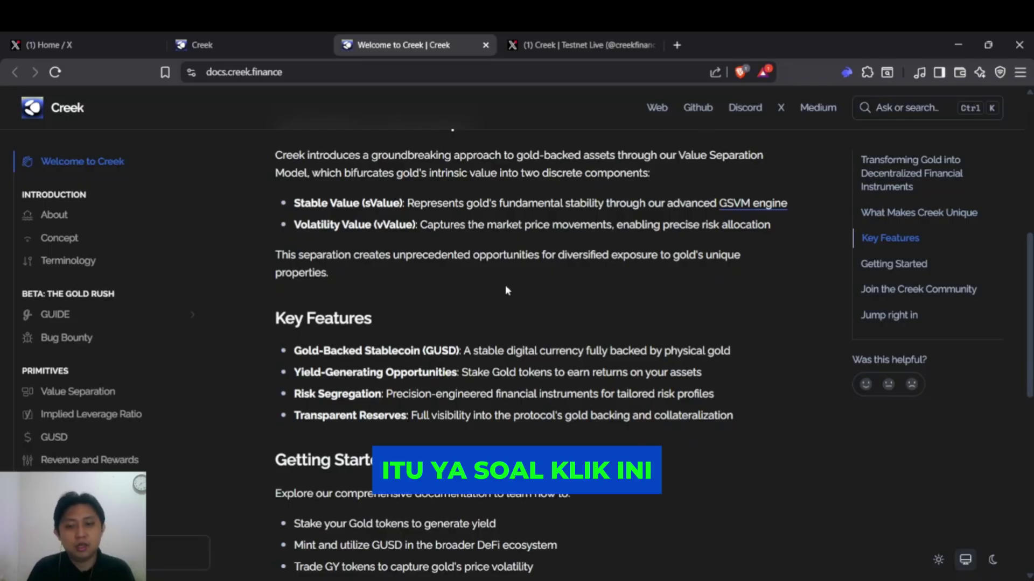
scroll(498, 296, "up", 5)
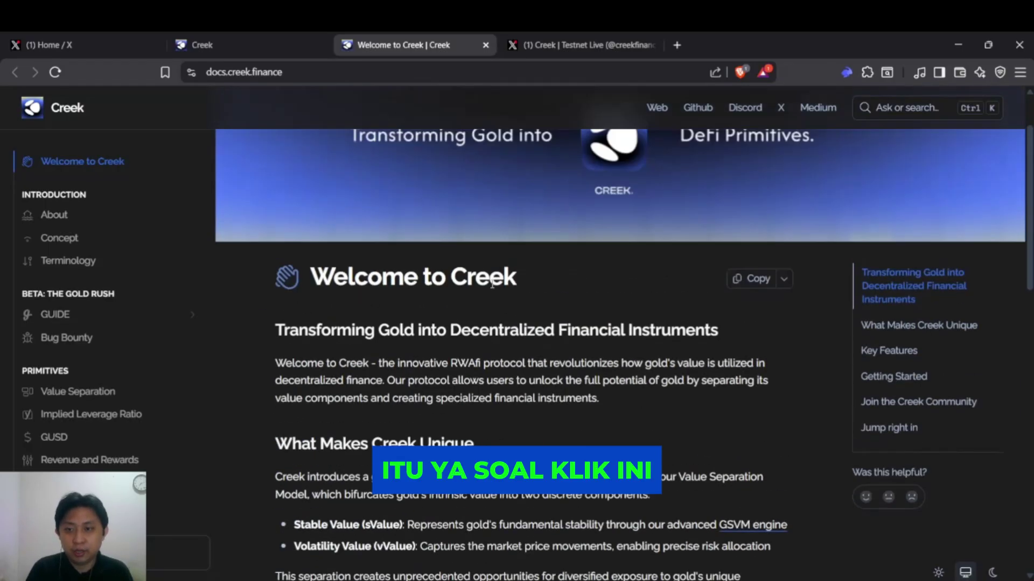
Review the badge tasks listed on Creek's Aura page, from the XAUm faucet mint to the referral badges
left_click(257, 43)
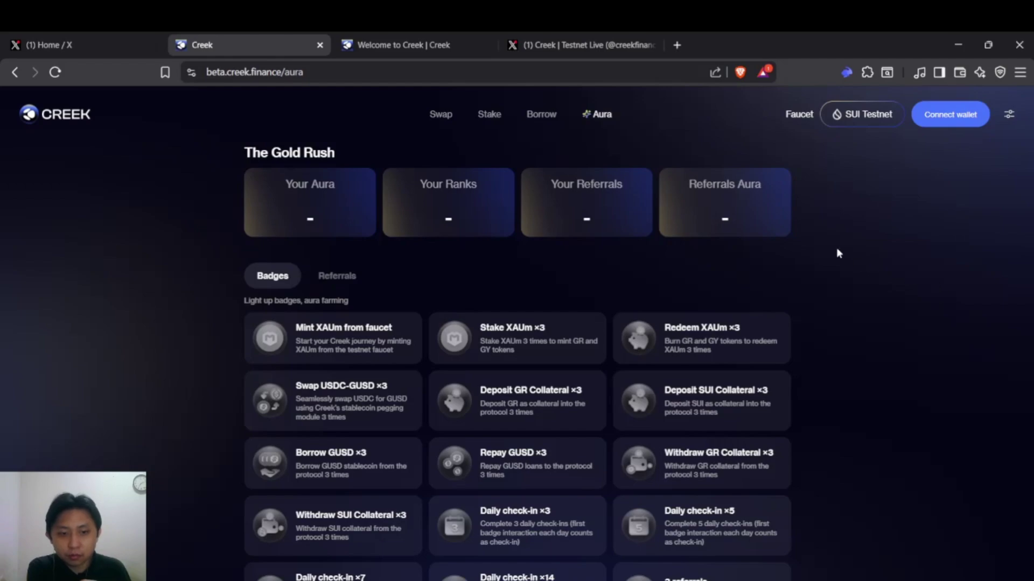
scroll(765, 340, "down", 2)
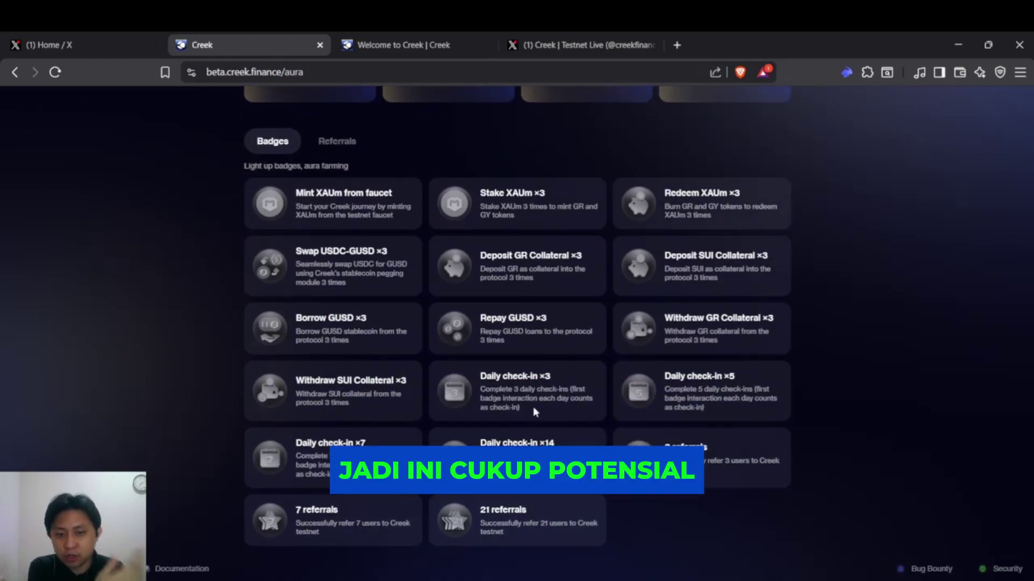
scroll(506, 408, "up", 2)
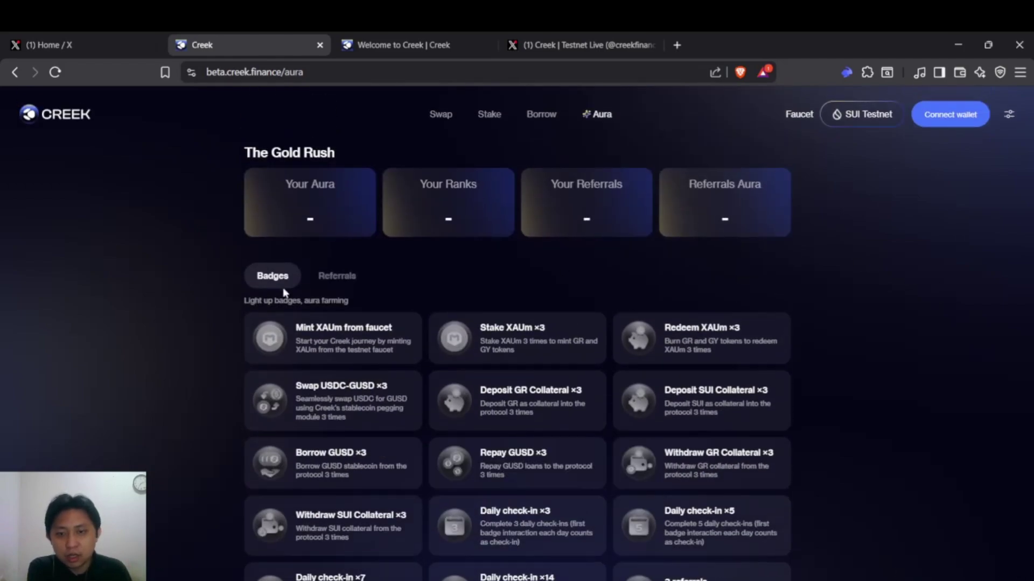
scroll(424, 274, "down", 1)
scroll(700, 269, "down", 1)
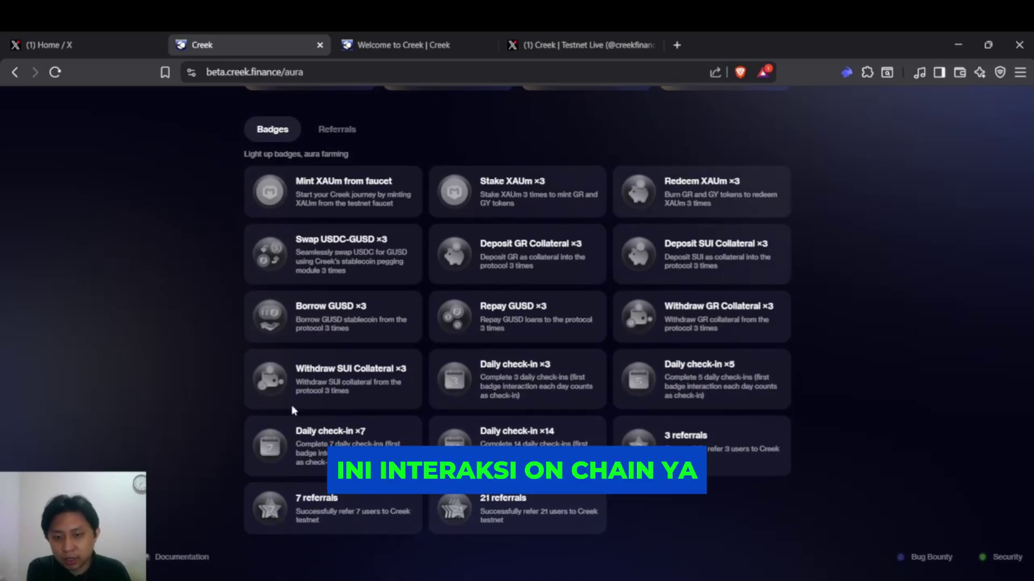
scroll(349, 409, "up", 2)
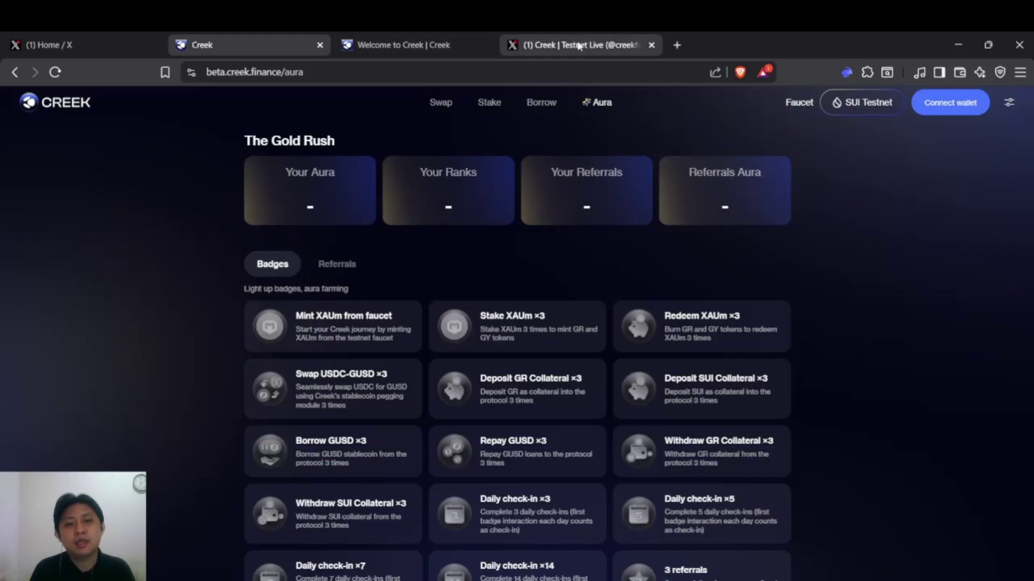
Search the web for "slush wallet extension brave" in a new browser tab
left_click(677, 46)
left_click(454, 73)
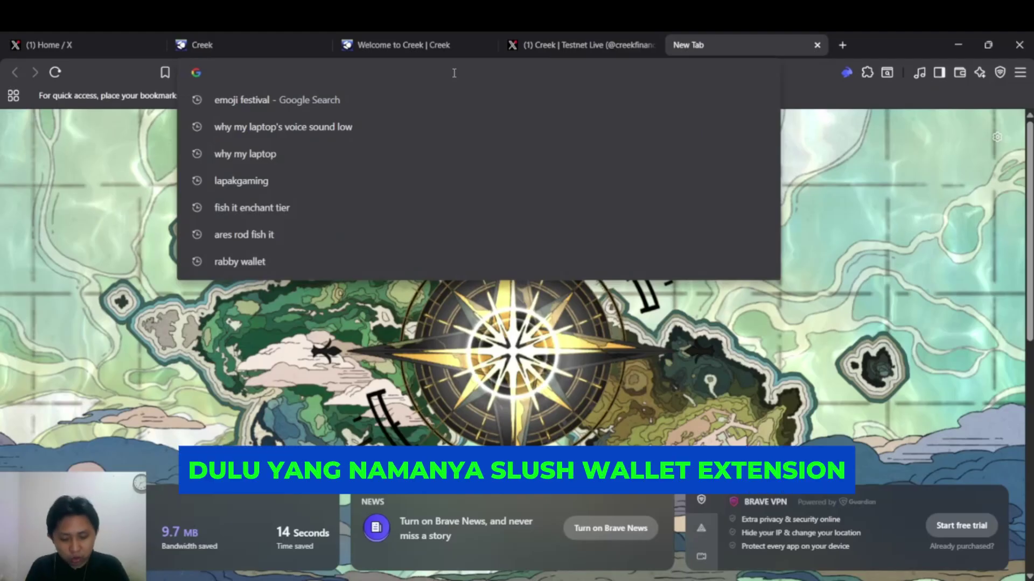
type("slush wallet ")
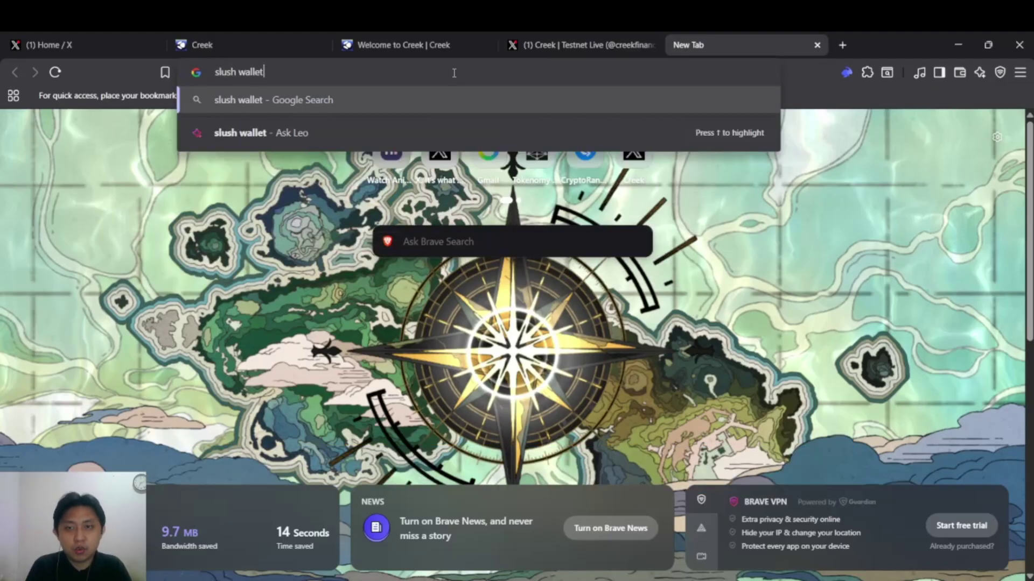
type("extension")
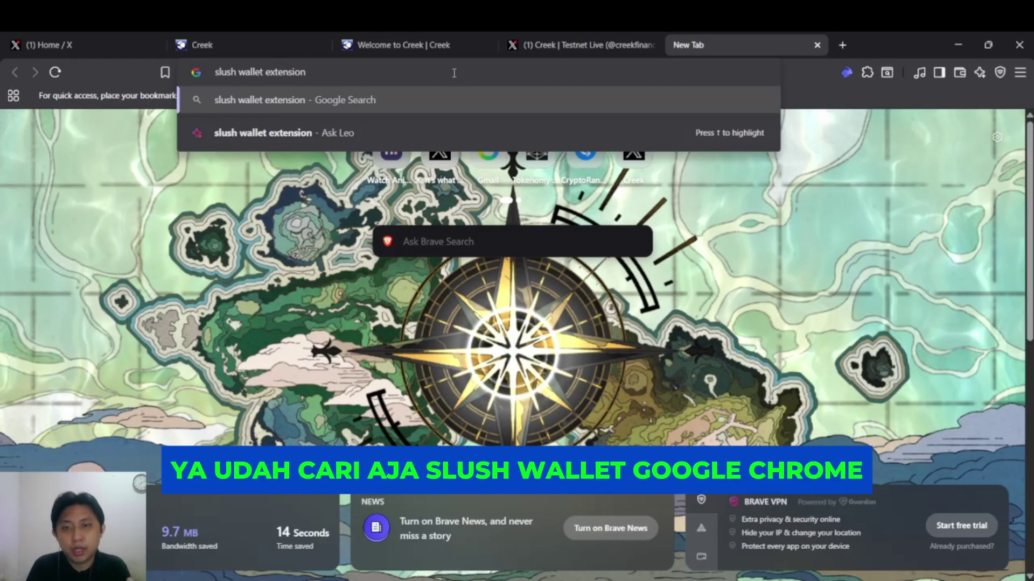
type("brav")
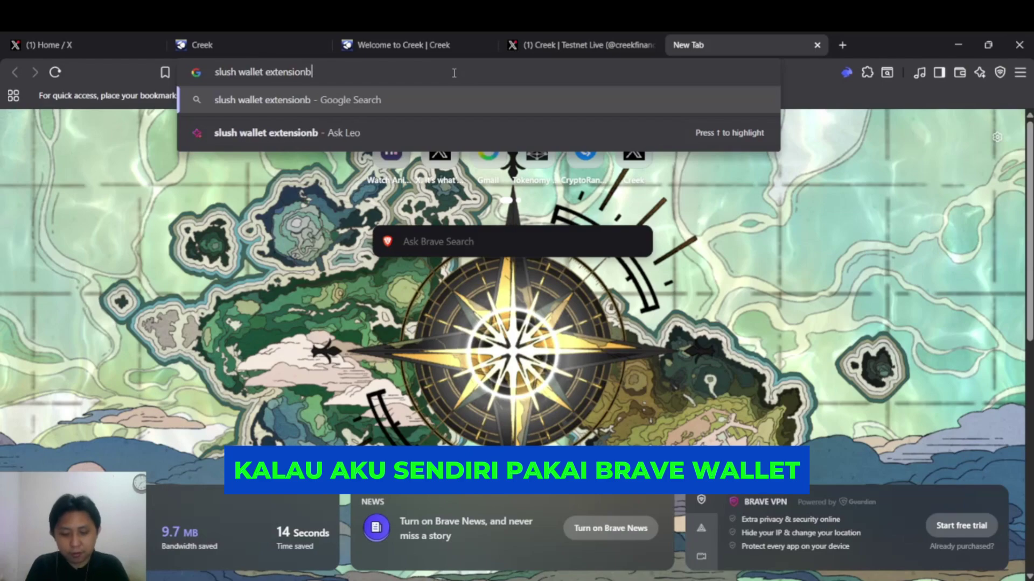
key("BackSpace")
key("BackSpace")
key("BackSpace")
key("BackSpace")
type("bra")
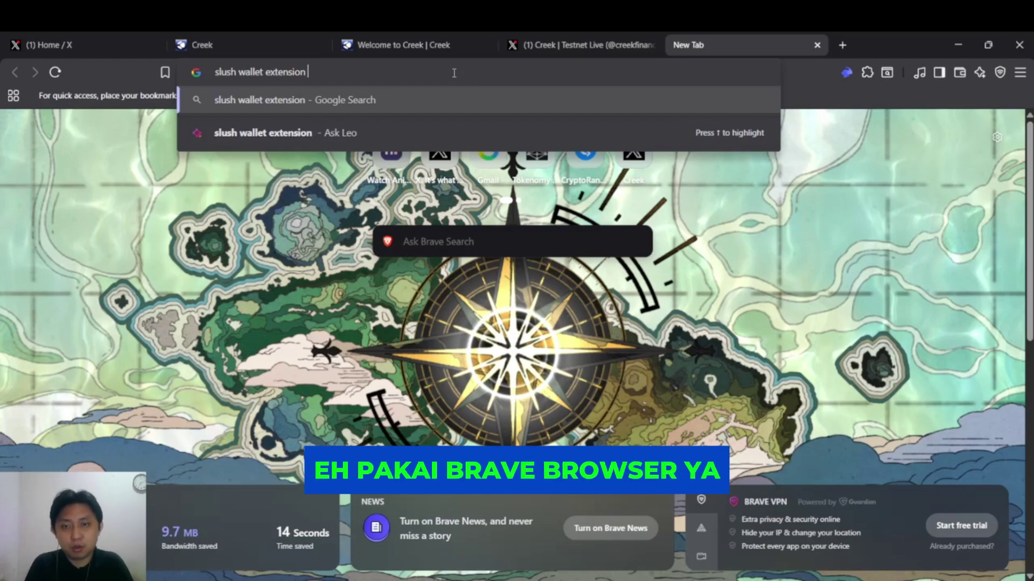
type("ve")
key("Return")
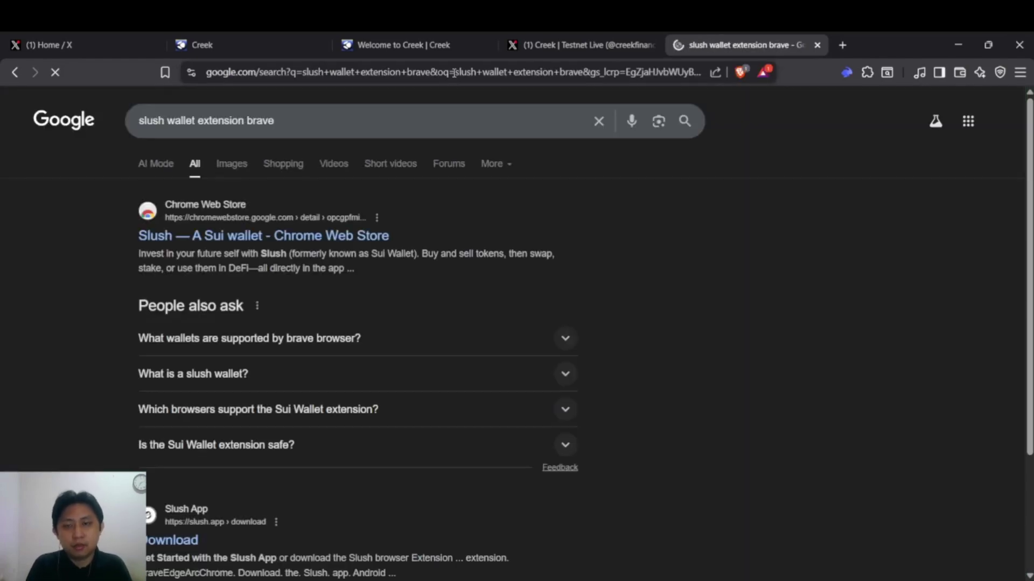
Open the Chrome Web Store listing "Slush — A Sui wallet" and add the extension to Brave
left_click(199, 237)
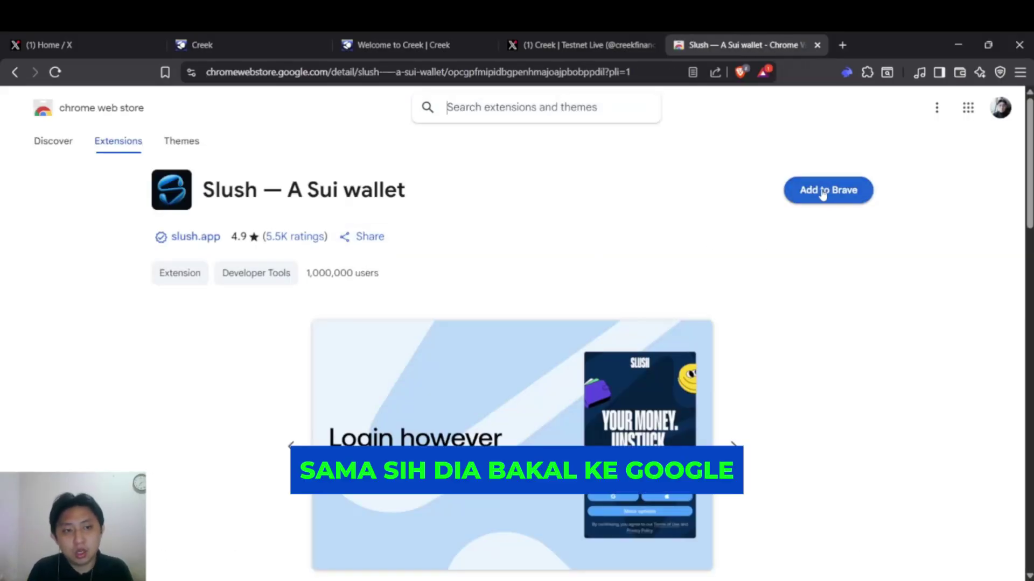
left_click(815, 196)
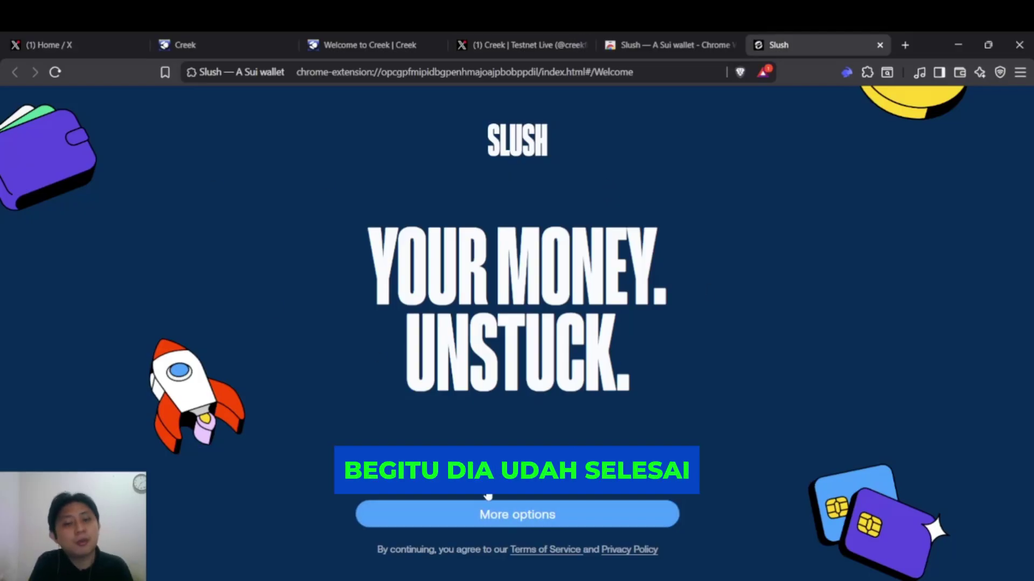
Choose to import an existing Slush account from a passphrase and submit the 12-word recovery phrase
left_click(511, 520)
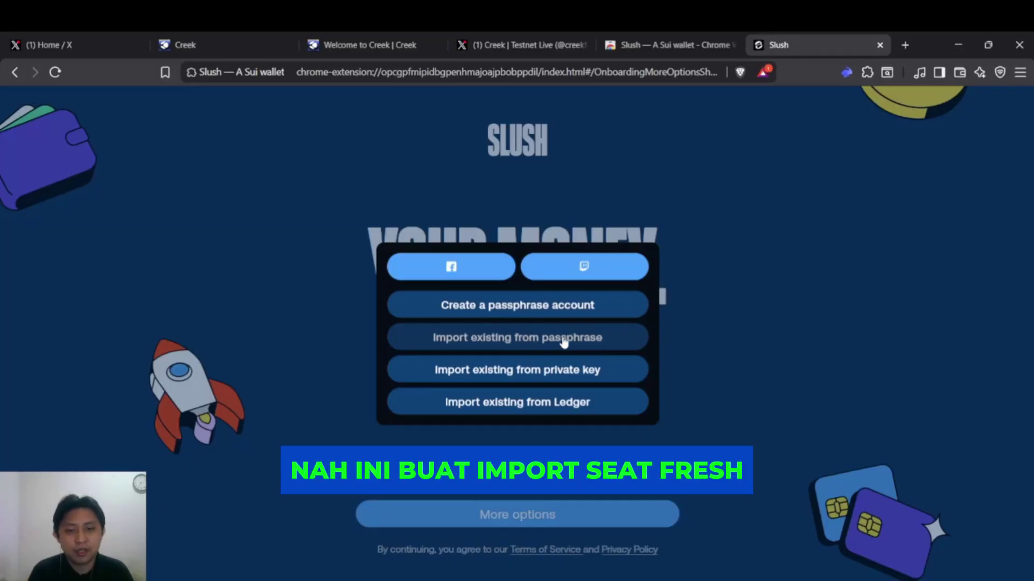
left_click(517, 339)
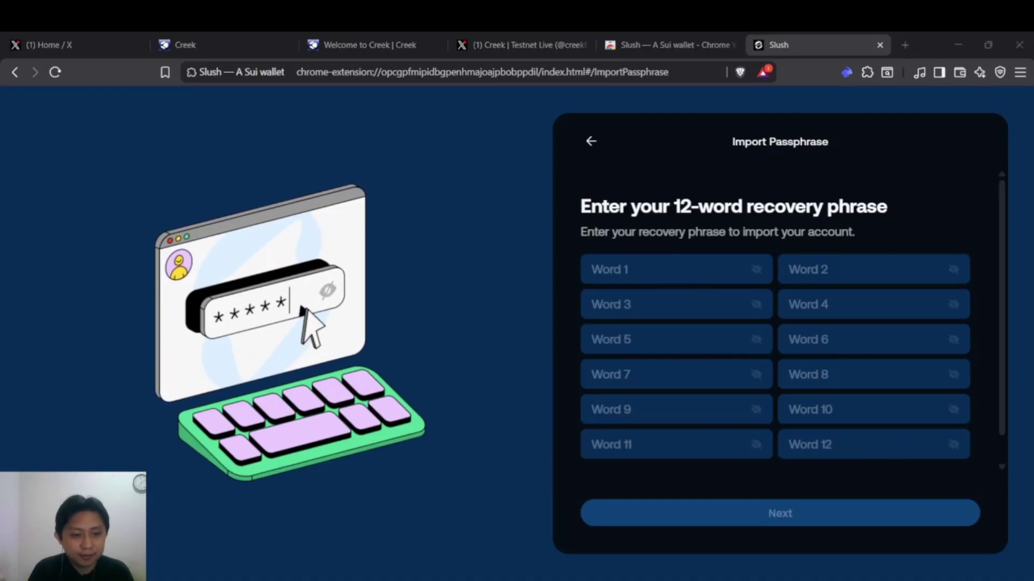
key("ctrl+v")
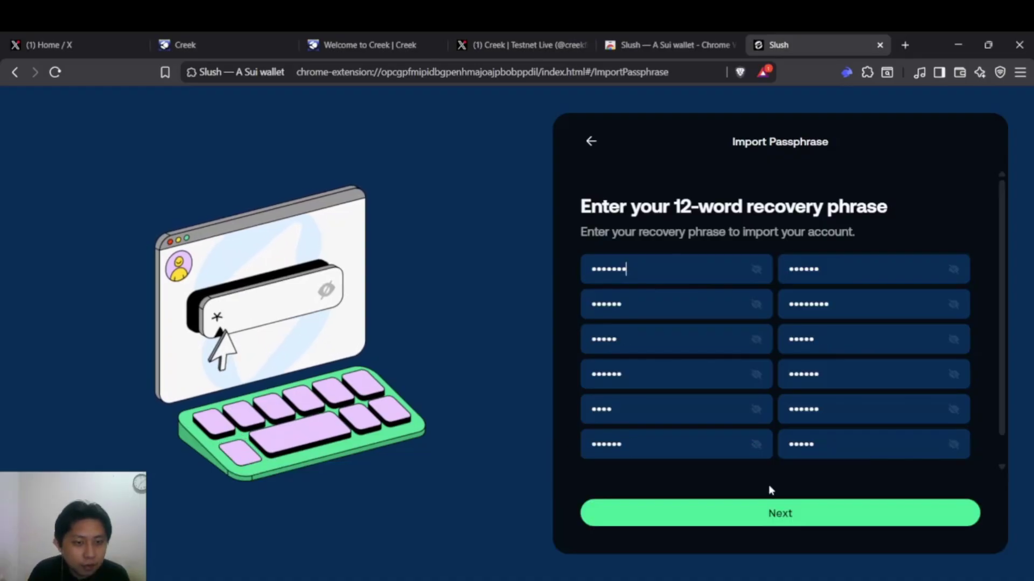
left_click(776, 514)
Protect the wallet by entering and confirming the new wallet password
left_click(614, 282)
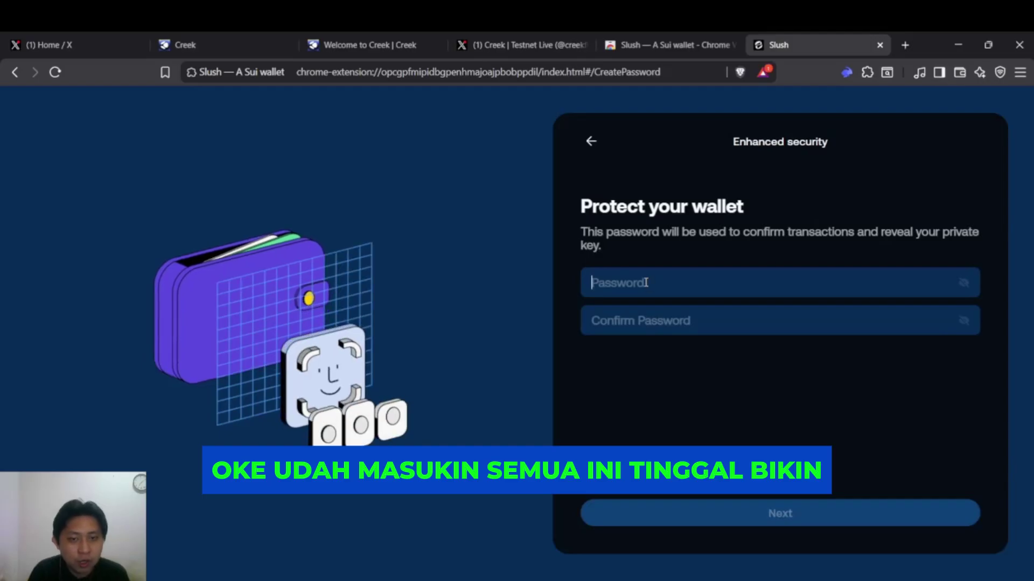
type("**************")
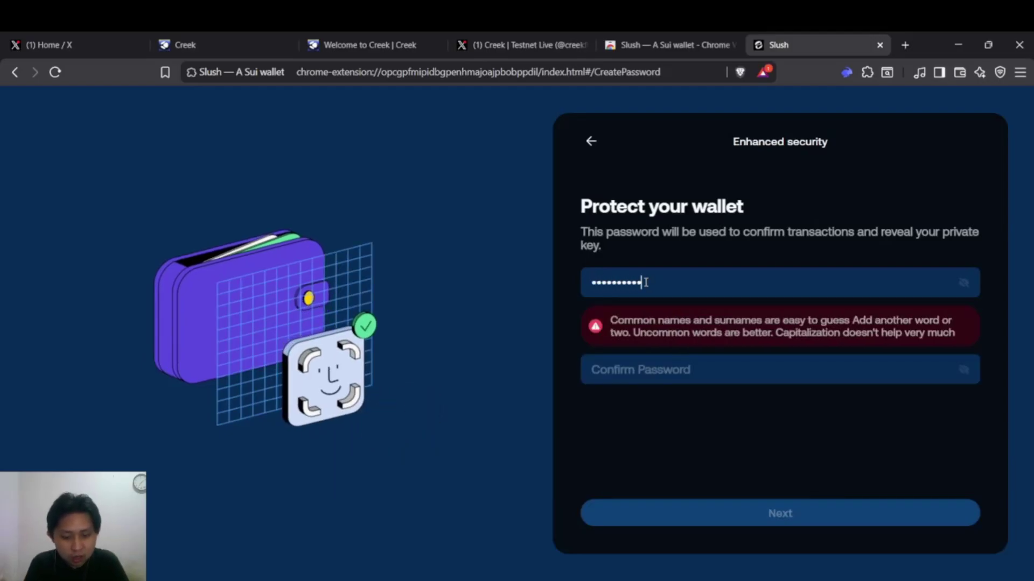
key("Tab")
type("**************")
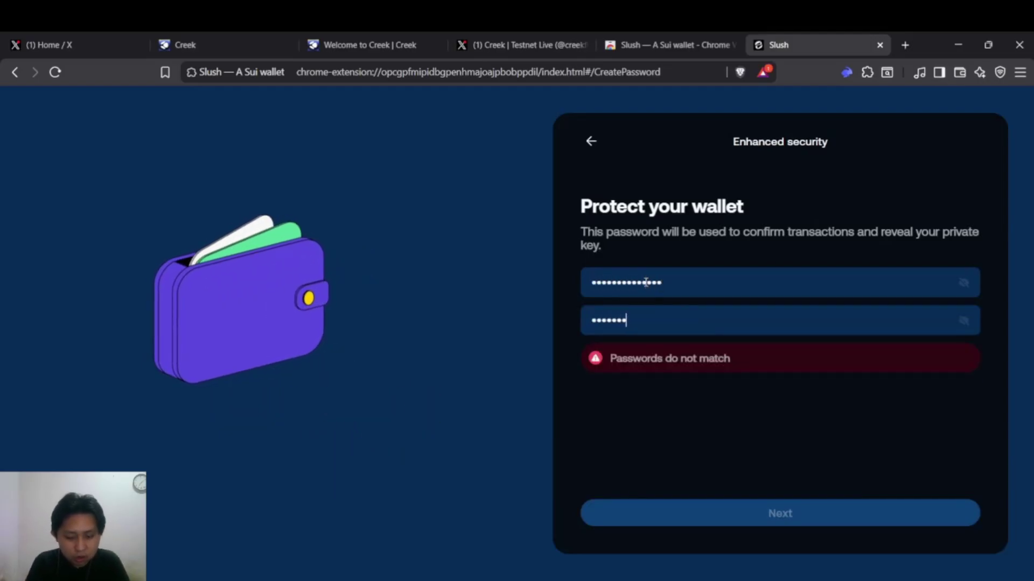
key("Return")
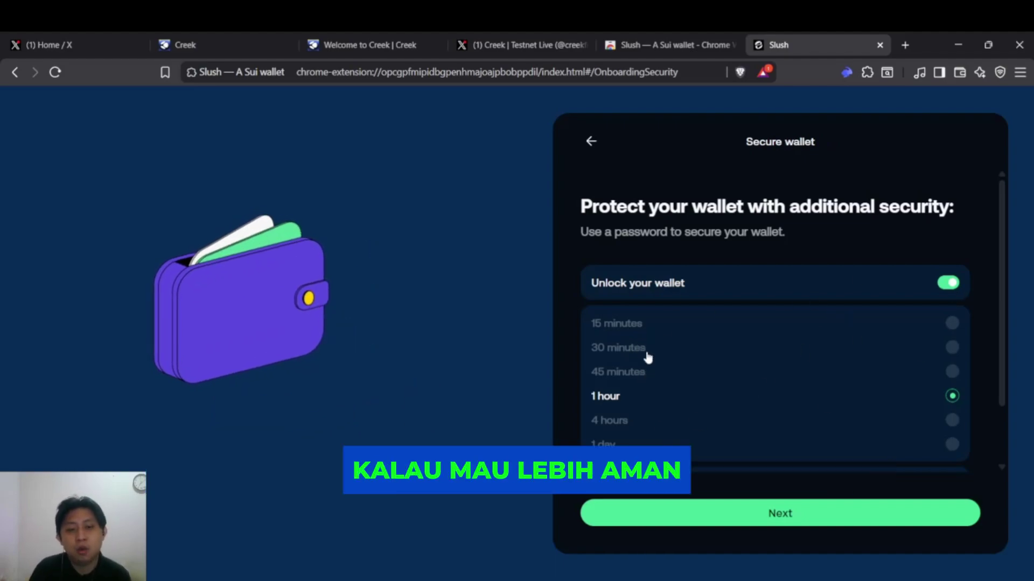
Set the wallet's unlock interval to 1 hour, finish the setup, and dismiss the Momentum campaign pop-up
left_click(627, 329)
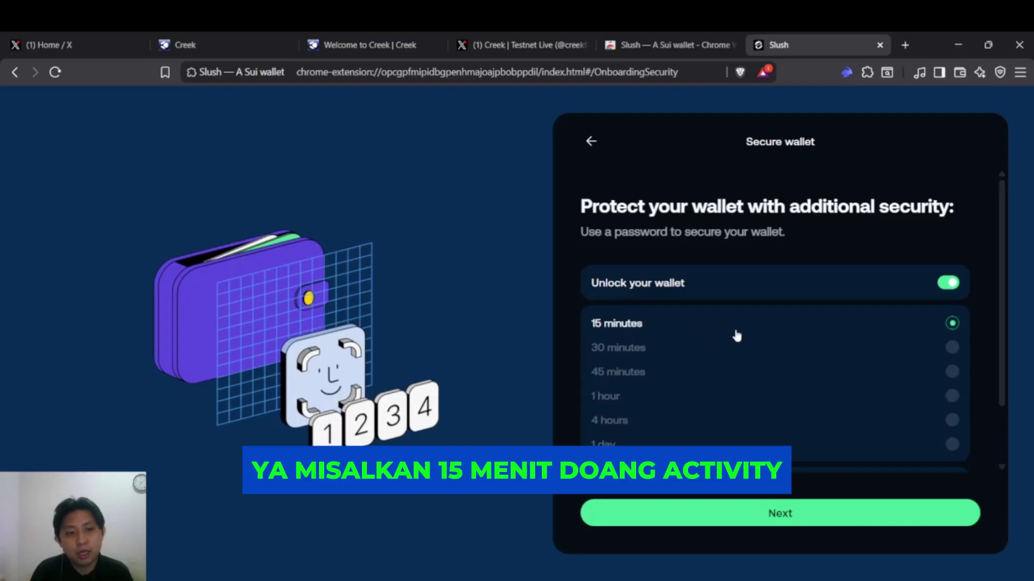
left_click(638, 350)
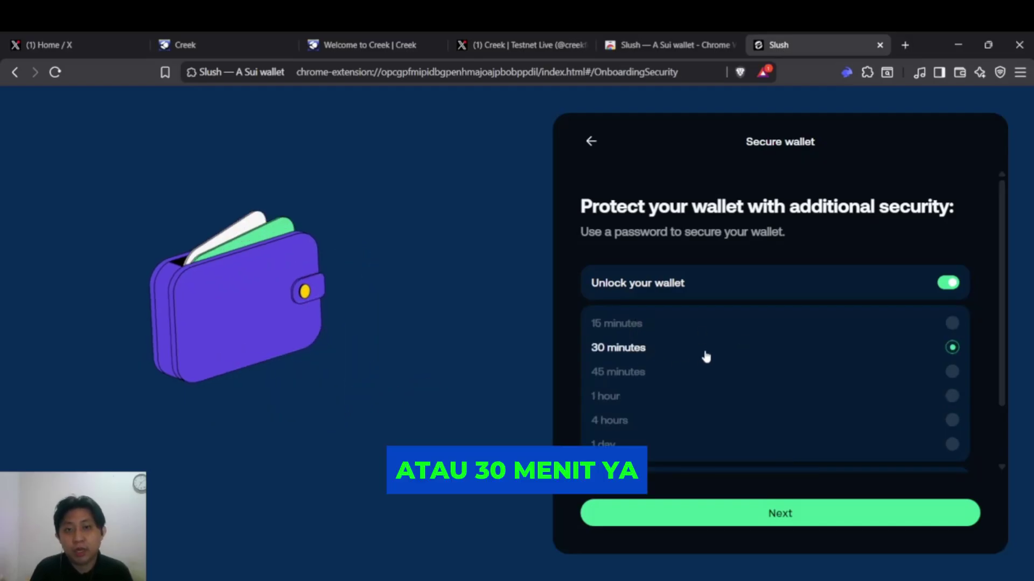
left_click(952, 396)
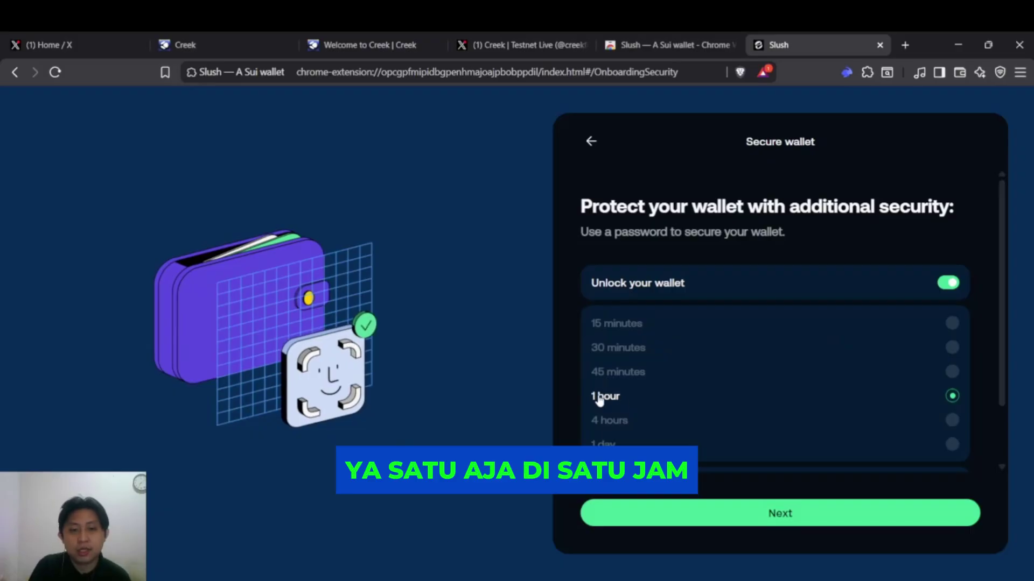
scroll(616, 388, "down", 2)
scroll(625, 375, "up", 2)
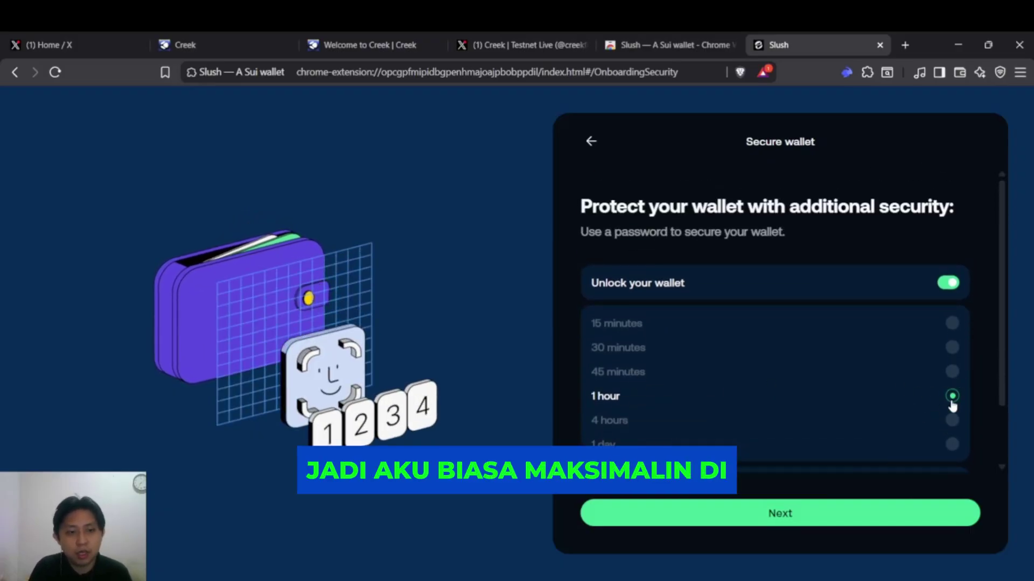
left_click(952, 348)
left_click(943, 397)
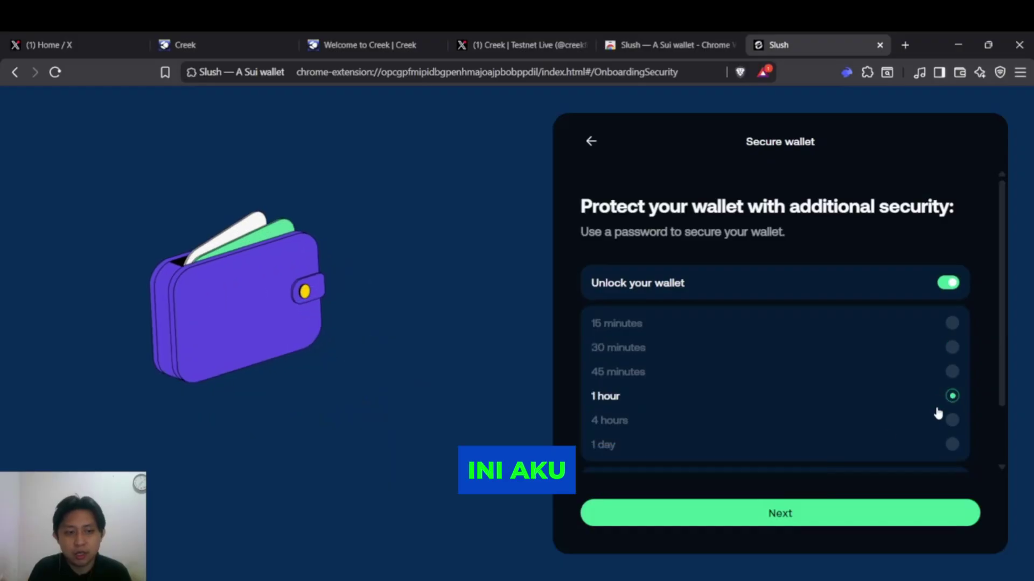
left_click(782, 524)
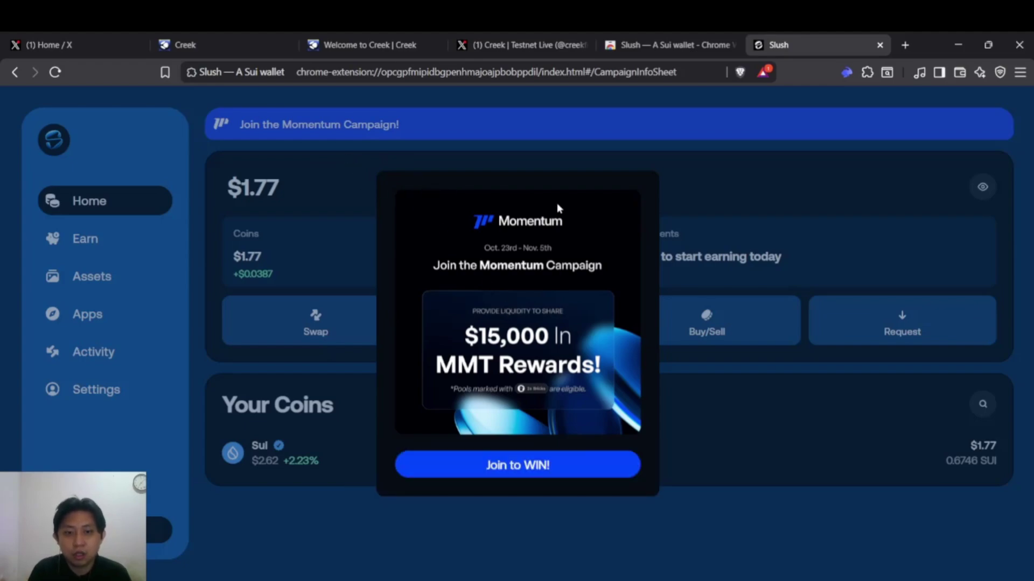
left_click(660, 141)
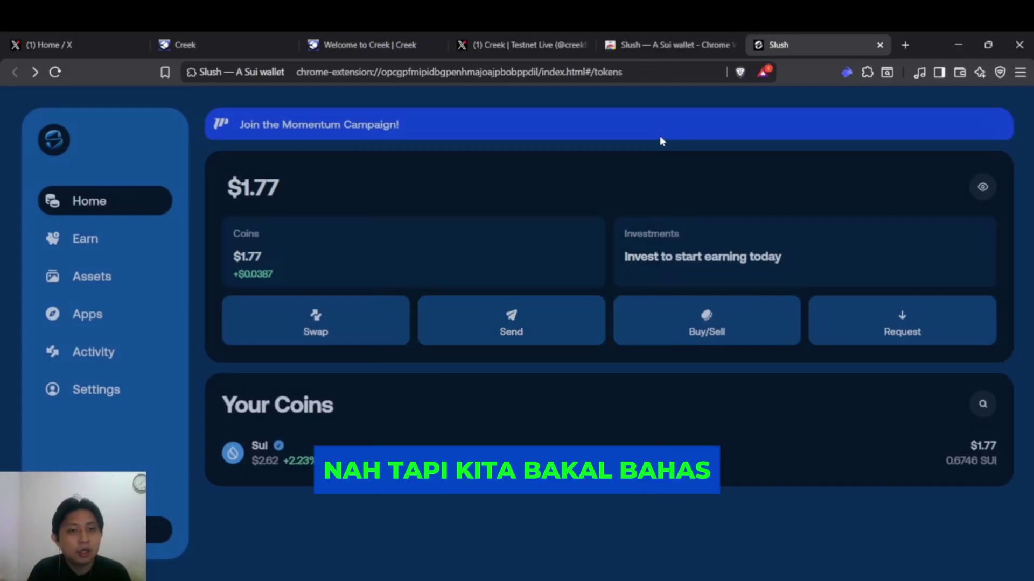
Close the Chrome Web Store and Slush pages and pin the Slush wallet extension in the browser for quick access
left_click(731, 45)
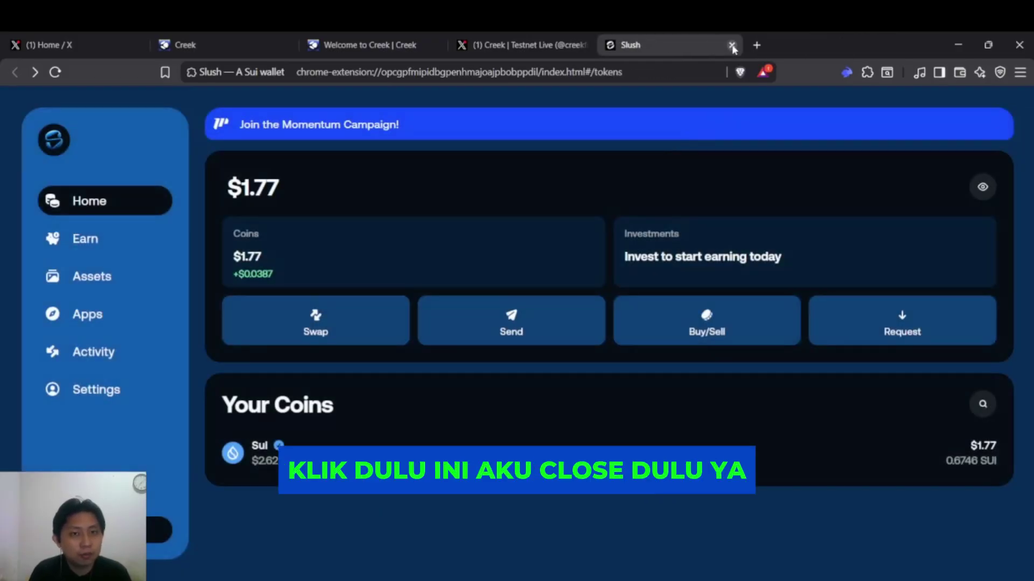
left_click(731, 45)
left_click(676, 45)
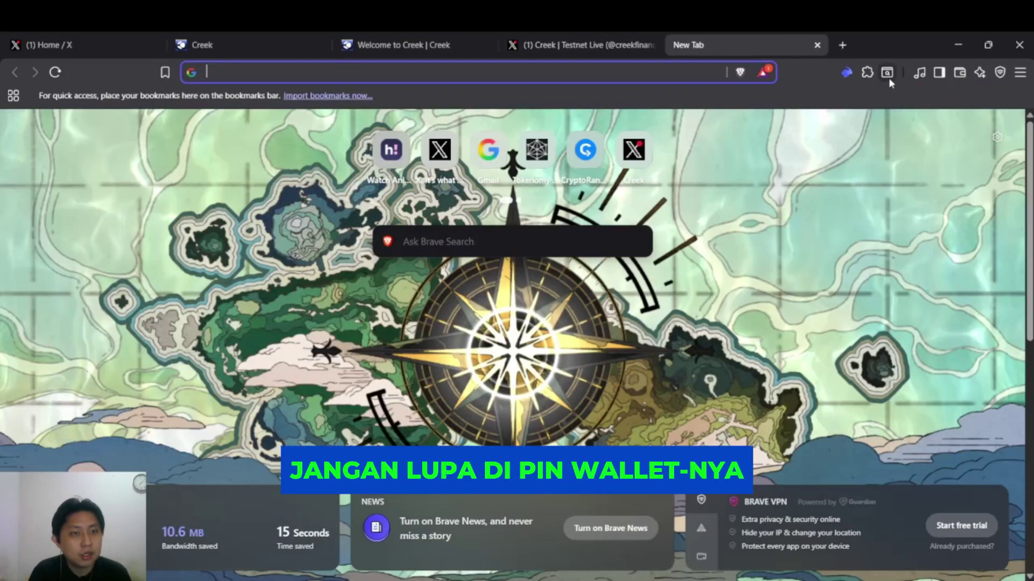
left_click(825, 203)
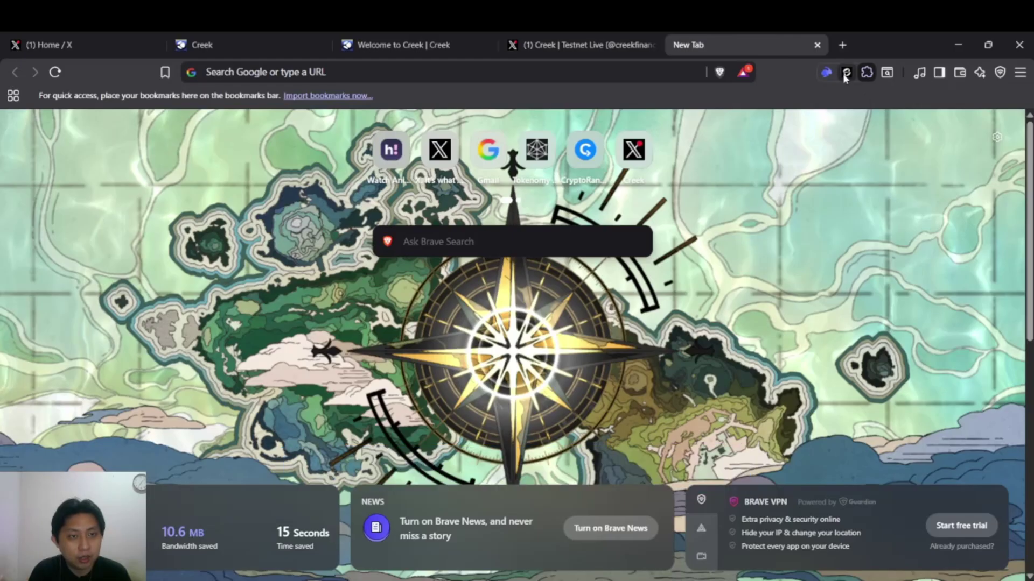
left_click(845, 75)
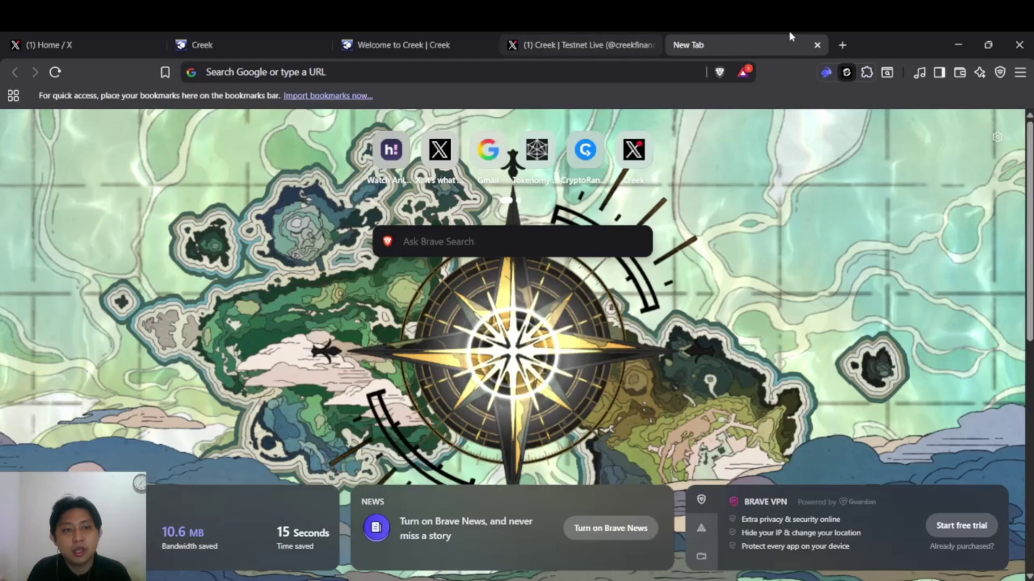
left_click(817, 44)
Return to the Creek Aura page at beta.creek.finance/aura and reload it
left_click(366, 39)
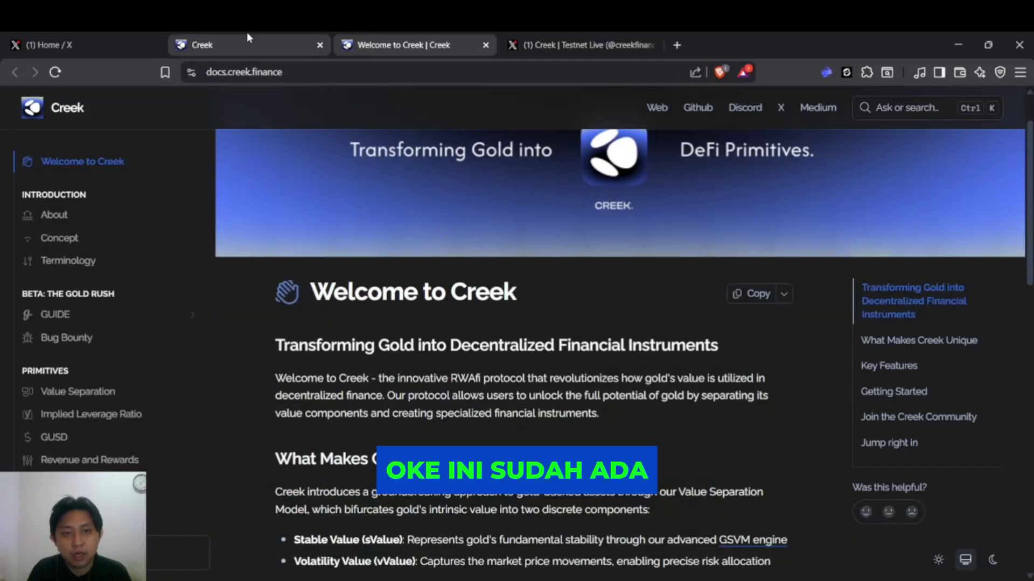
left_click(246, 39)
left_click(55, 71)
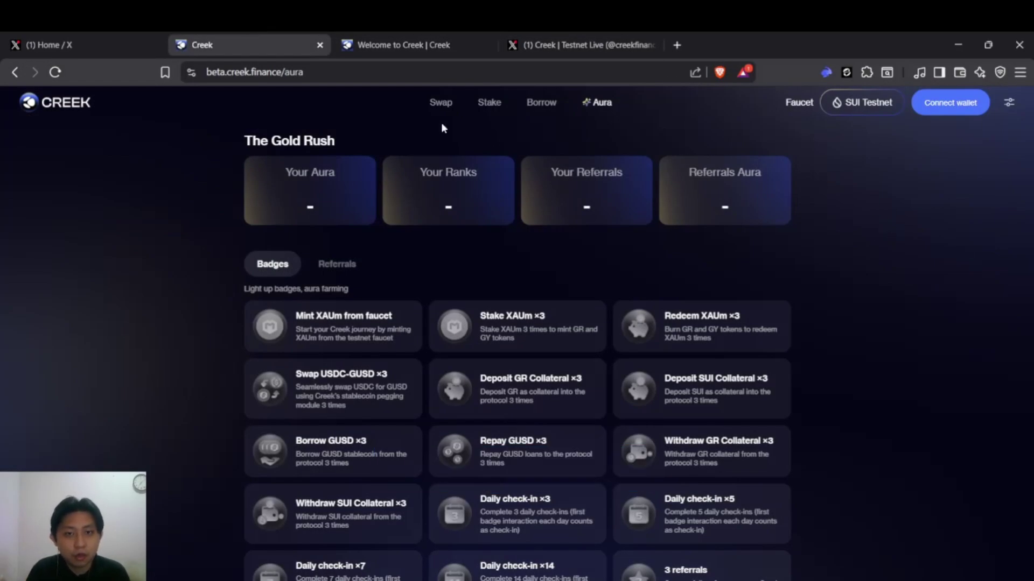
left_click(583, 33)
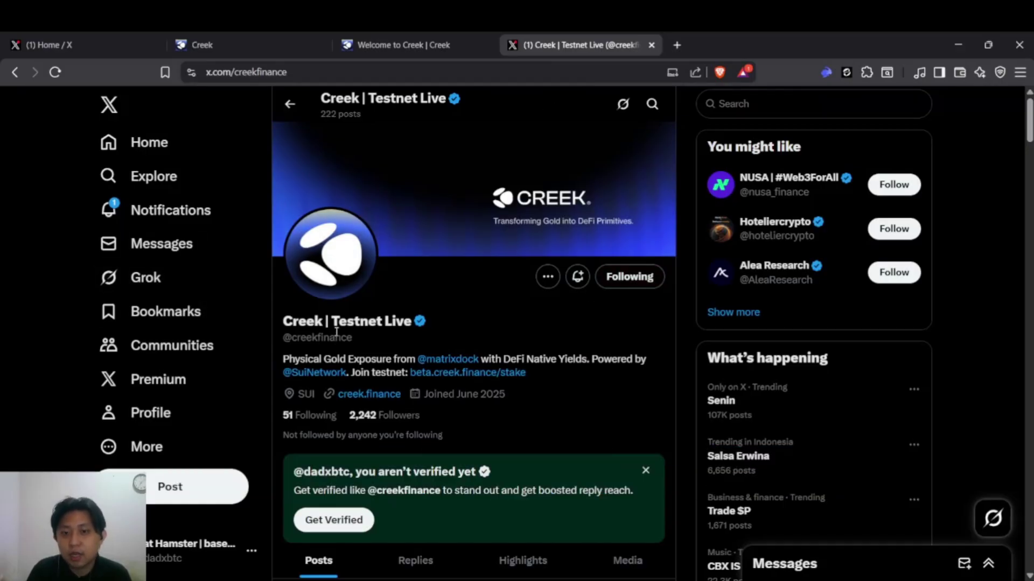
scroll(366, 370, "down", 6)
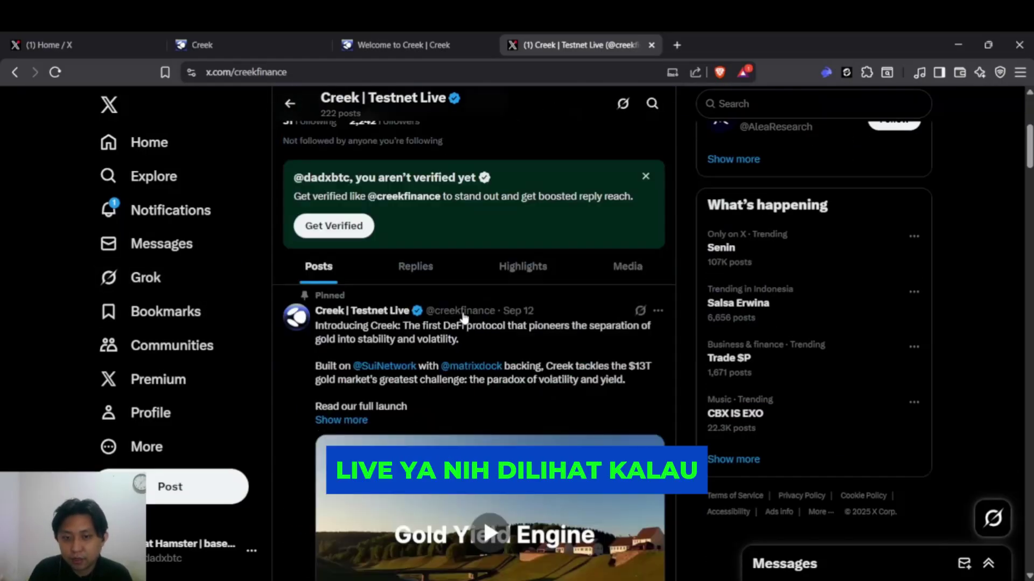
left_click(347, 310)
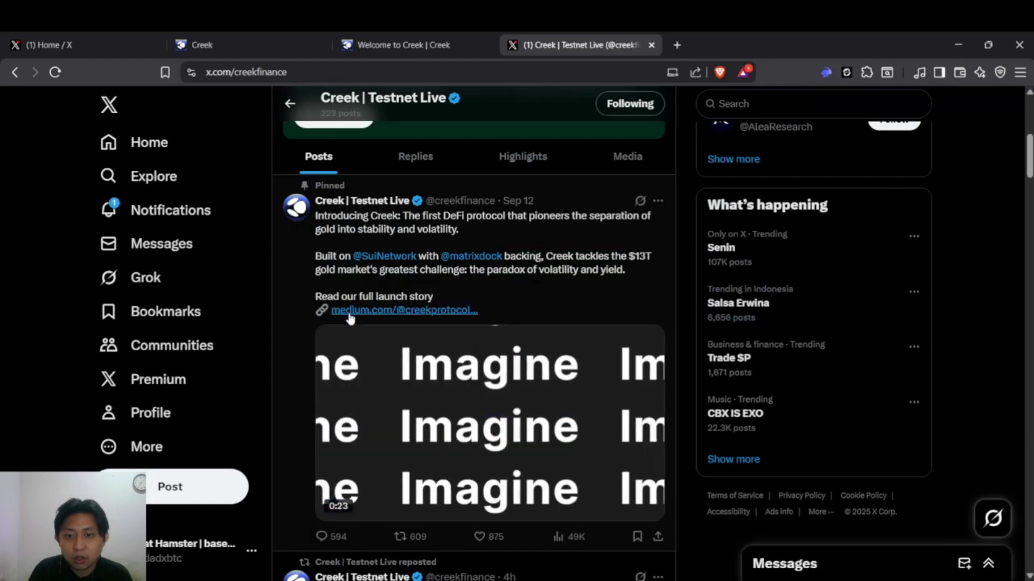
scroll(350, 209, "down", 6)
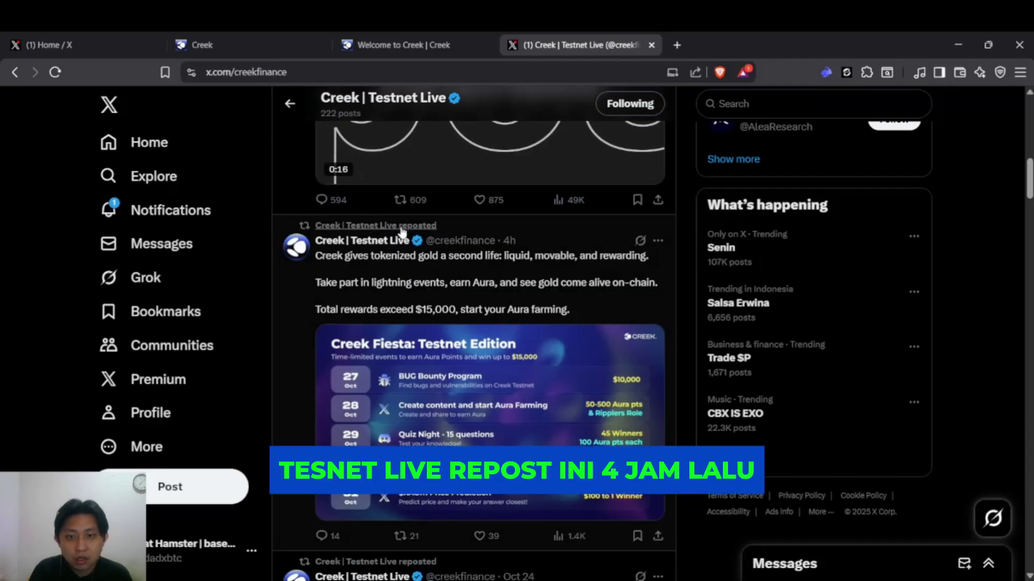
scroll(511, 255, "down", 1)
scroll(511, 255, "down", 10)
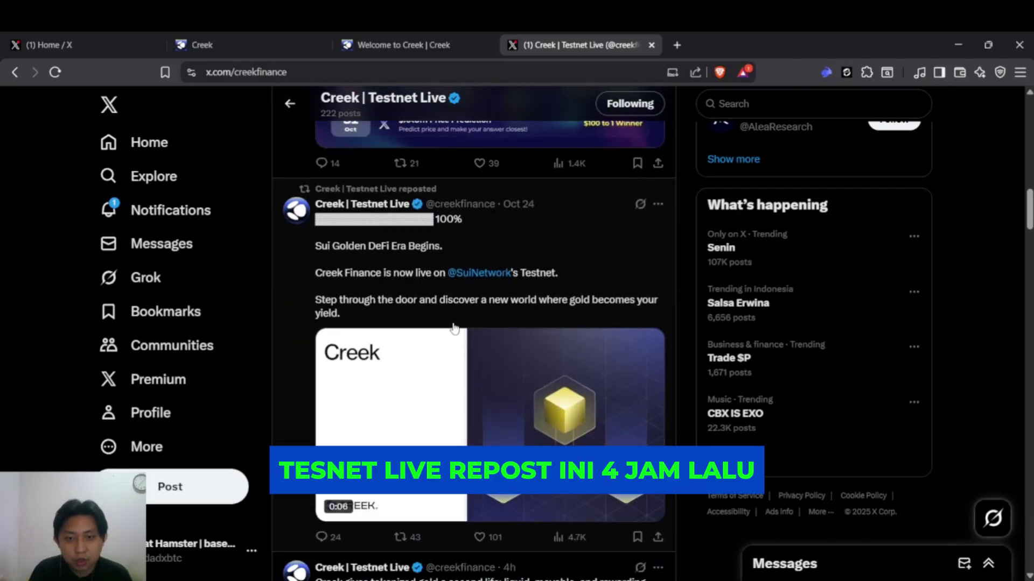
scroll(479, 301, "down", 5)
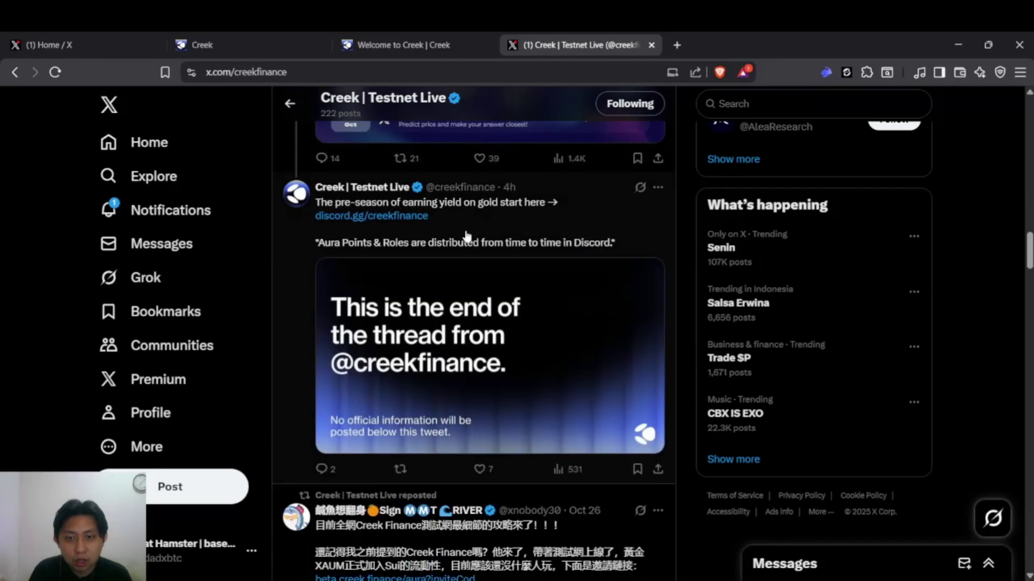
scroll(452, 243, "down", 4)
scroll(445, 251, "up", 9)
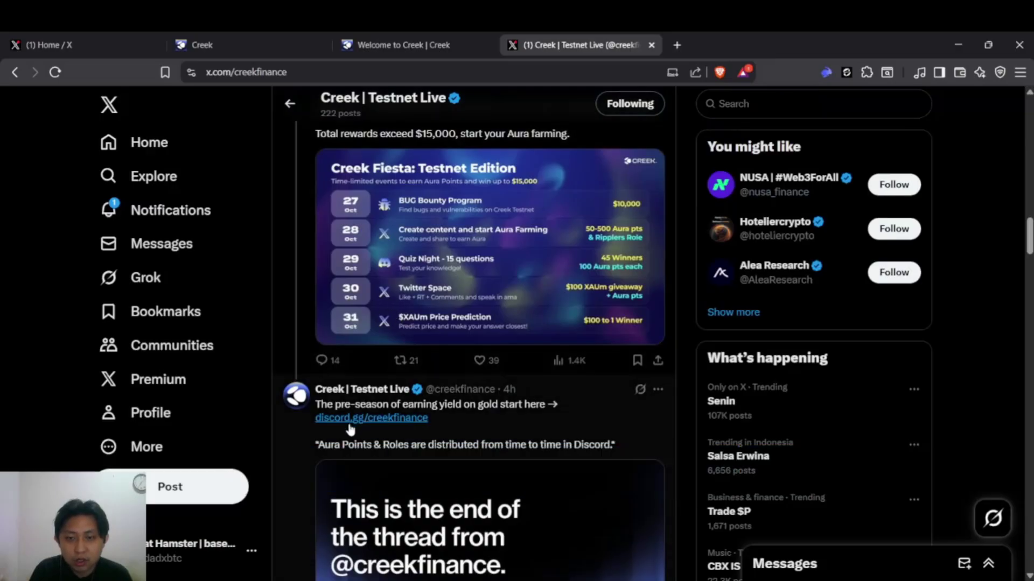
scroll(484, 339, "up", 20)
scroll(497, 321, "up", 2)
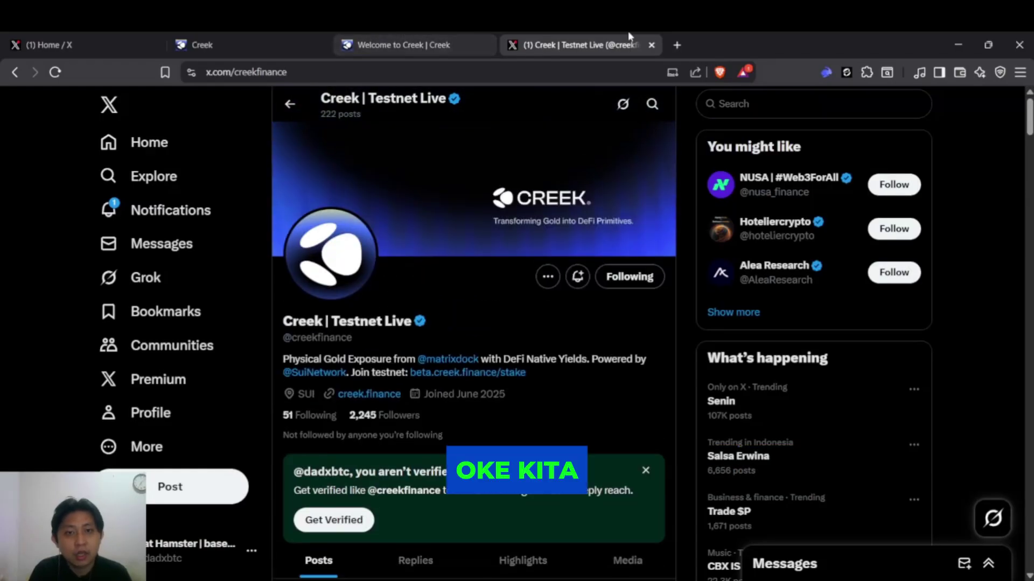
Go back to the Creek Aura page and connect the Slush wallet to it
left_click(409, 44)
left_click(290, 42)
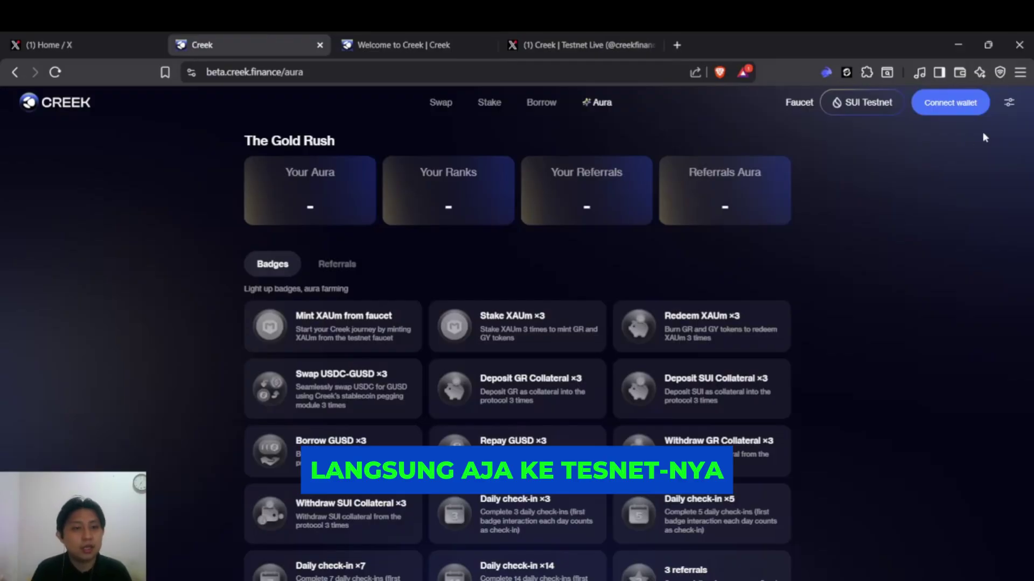
left_click(947, 106)
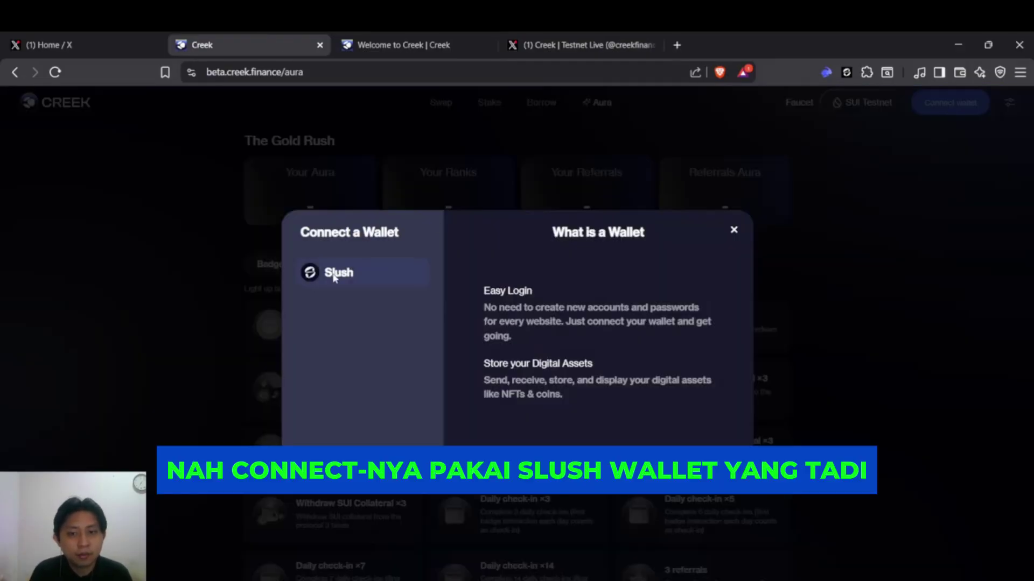
left_click(733, 230)
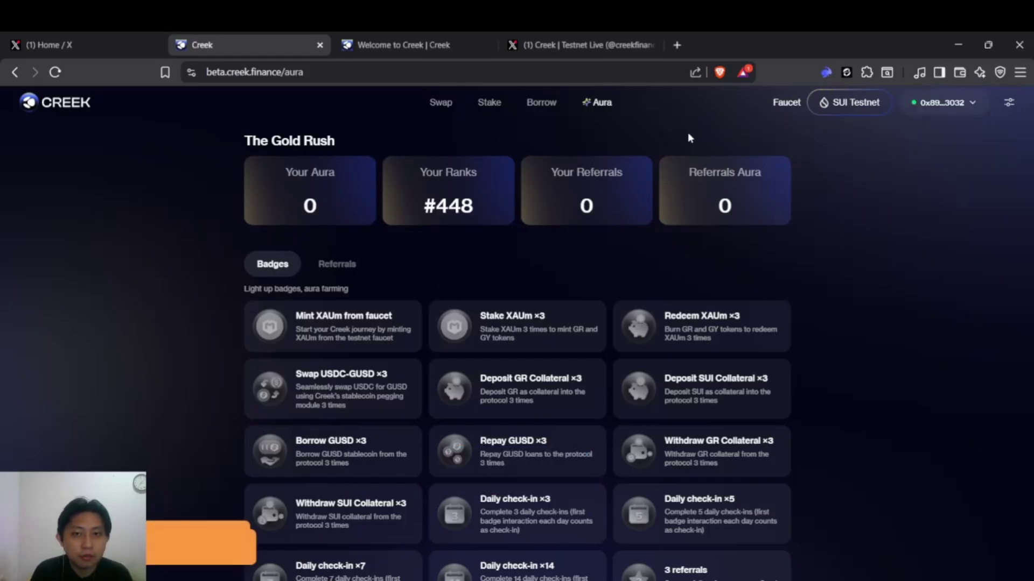
Check the connected wallet's rank in The Gold Rush overview
scroll(462, 215, "up", 1)
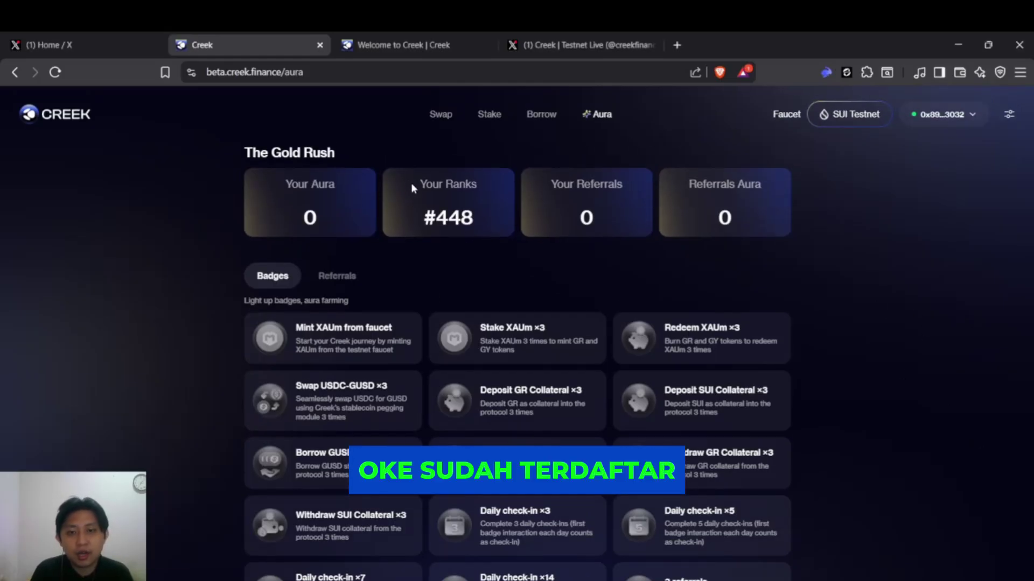
left_click_drag(423, 222, 472, 219)
left_click(429, 225)
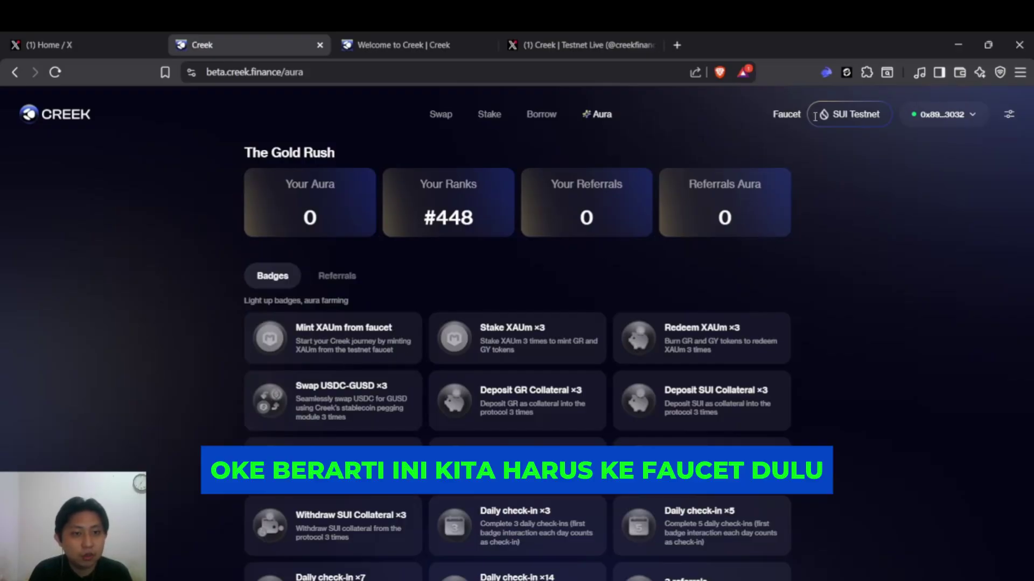
Try to mint 1 XAUm from the Creek faucet
left_click(787, 115)
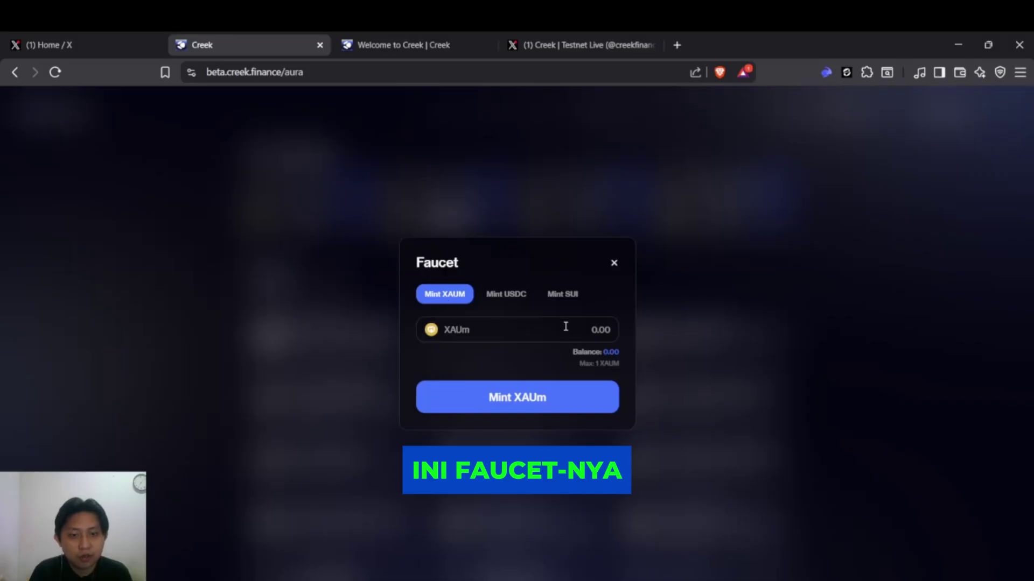
left_click(614, 265)
left_click(794, 115)
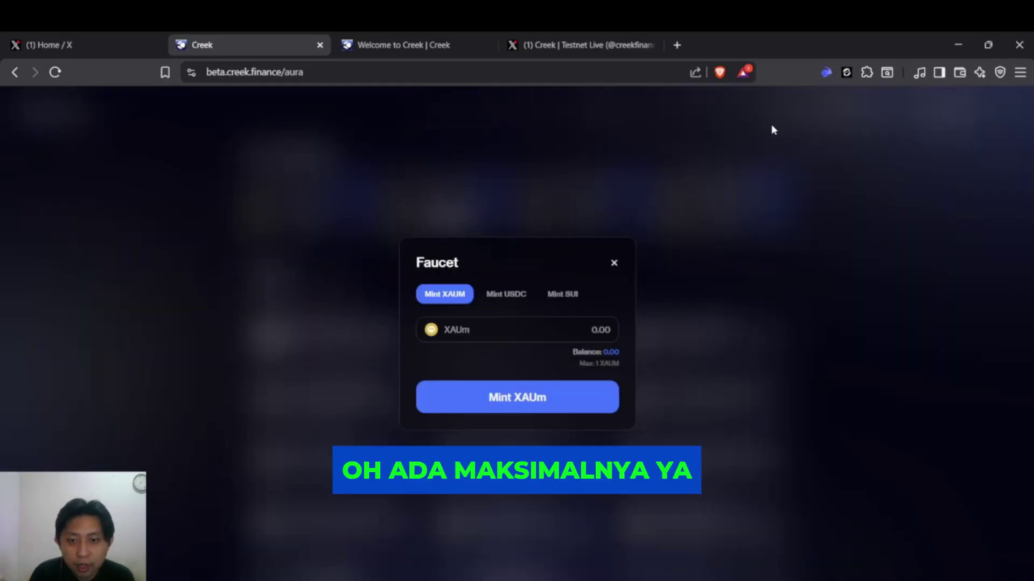
type("1")
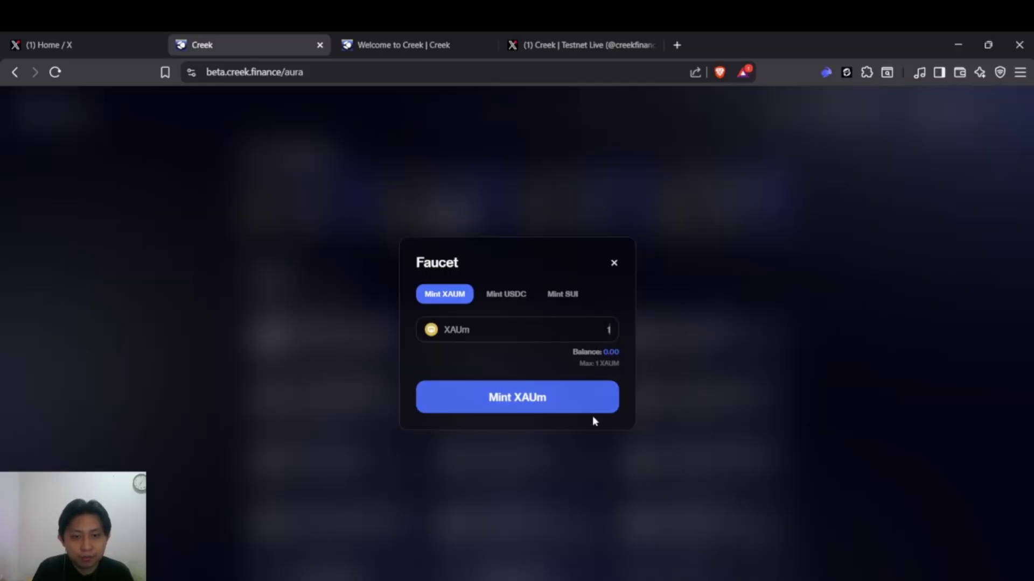
left_click(510, 403)
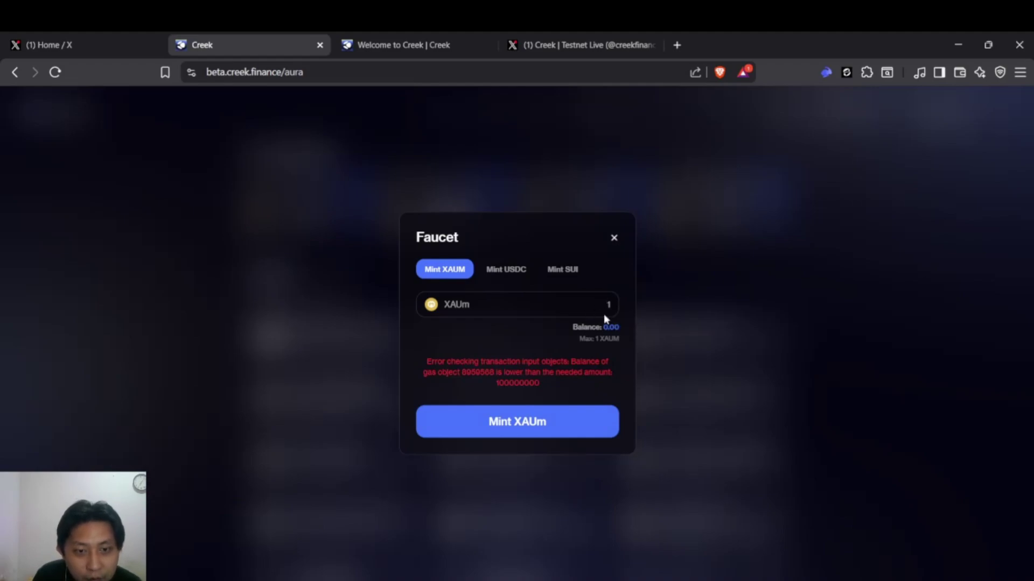
Choose SUI in the Creek faucet, try to get tokens from the official Sui Faucet site, and close the faucet dialog
left_click(506, 269)
left_click(563, 269)
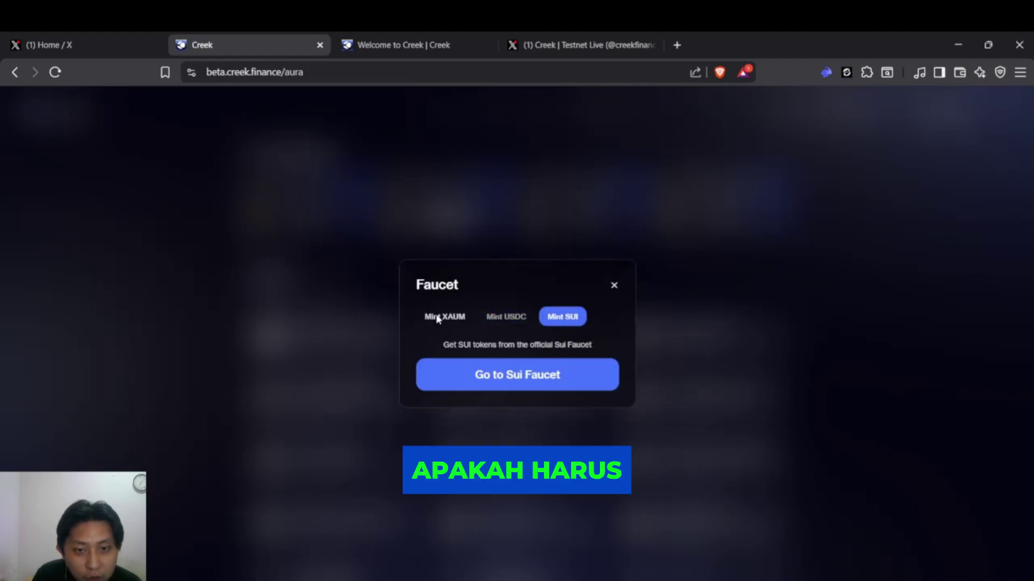
left_click(614, 285)
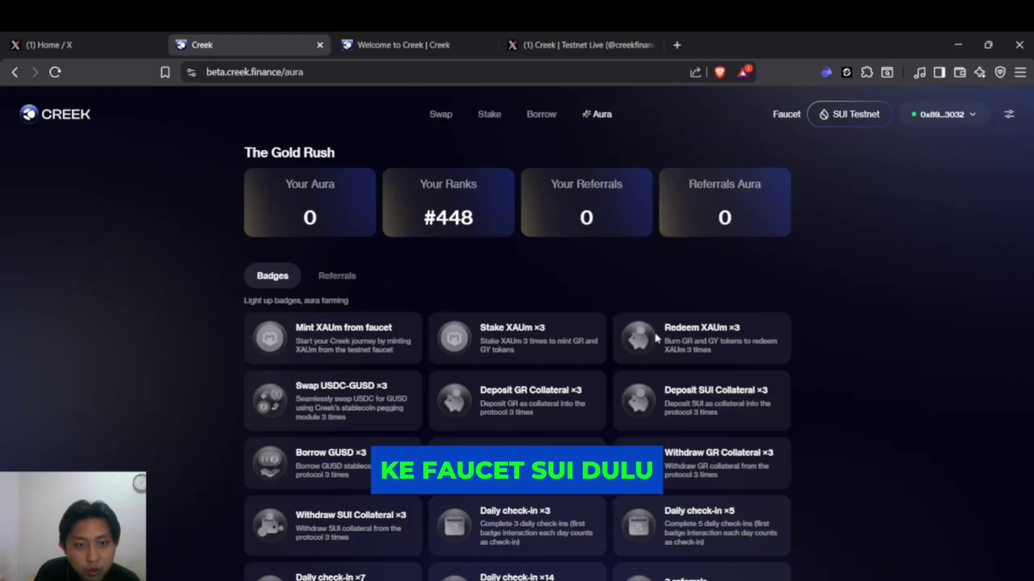
left_click(795, 115)
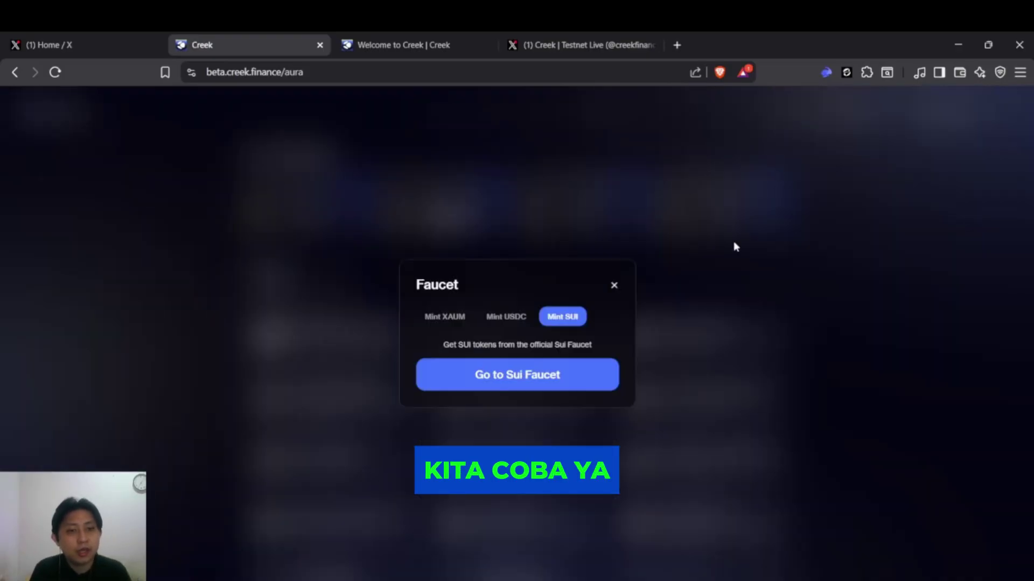
left_click(537, 369)
left_click(483, 45)
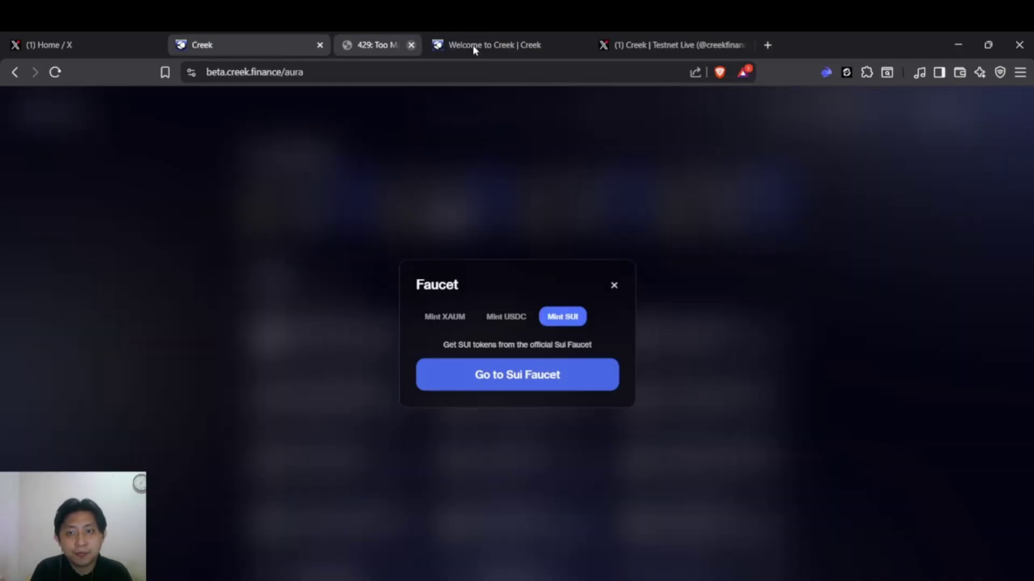
left_click(614, 285)
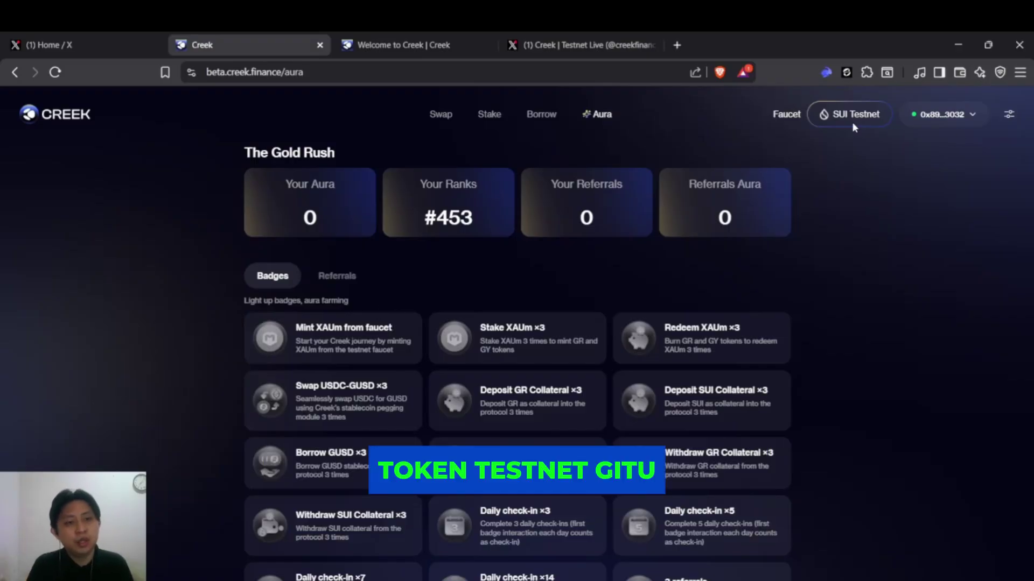
Reopen the Creek faucet and check its USDC and XAUM minting options before closing it
left_click(782, 118)
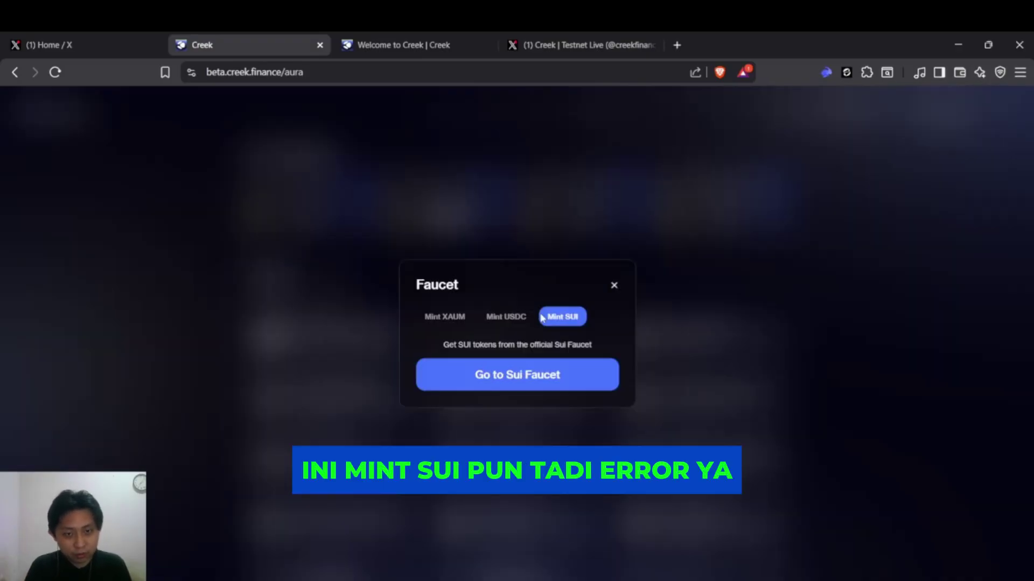
left_click(506, 317)
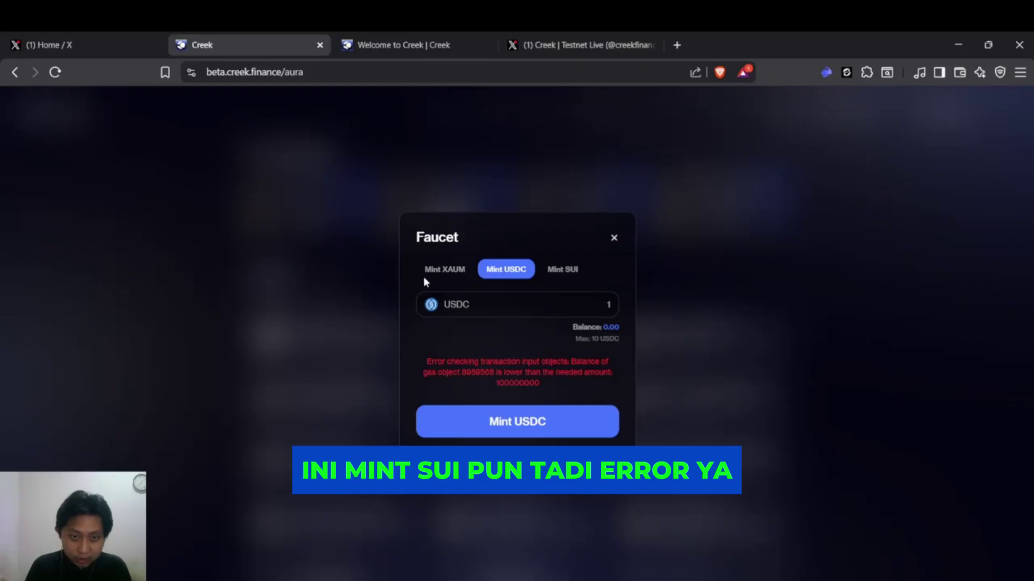
left_click(439, 270)
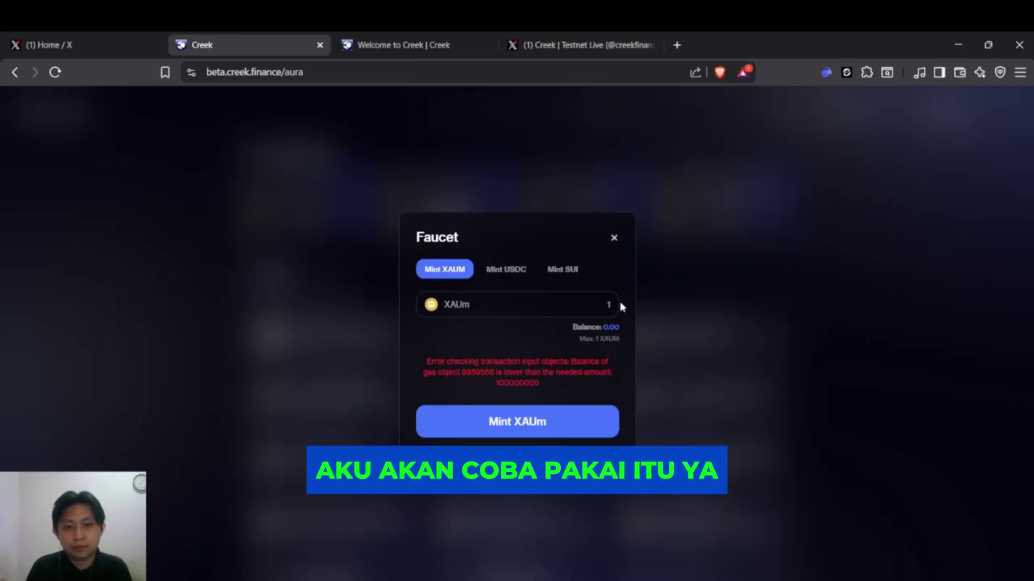
left_click(614, 237)
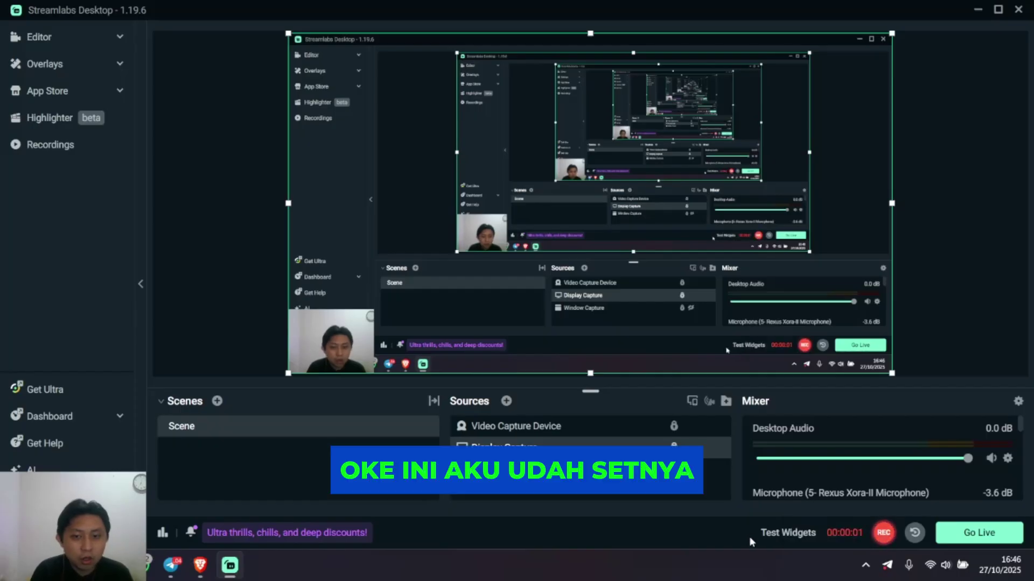
Switch from Streamlabs Desktop to Brave, open the Slush wallet over the Creek page, and dismiss the Momentum campaign pop-up
key("alt+Tab")
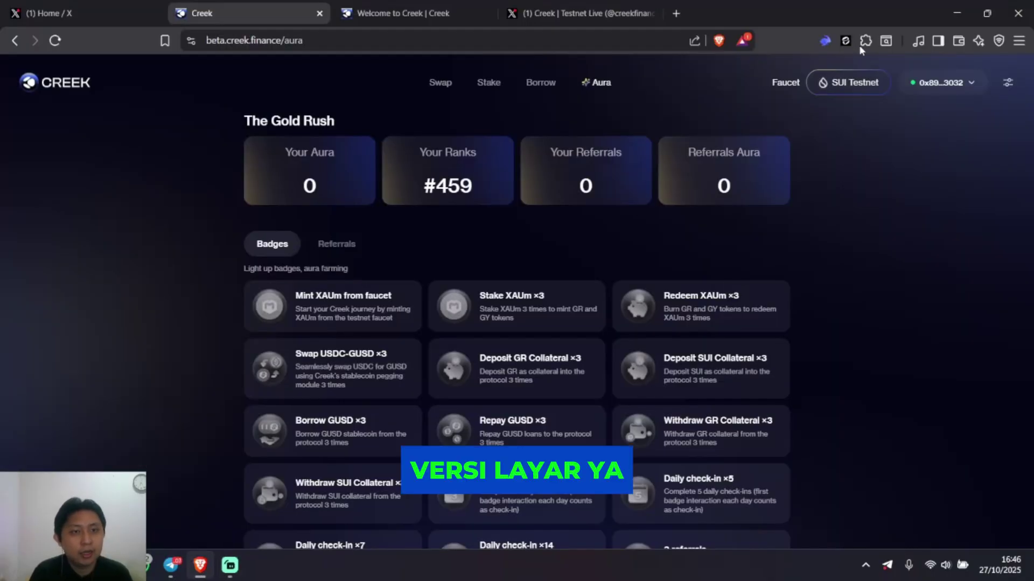
left_click(845, 40)
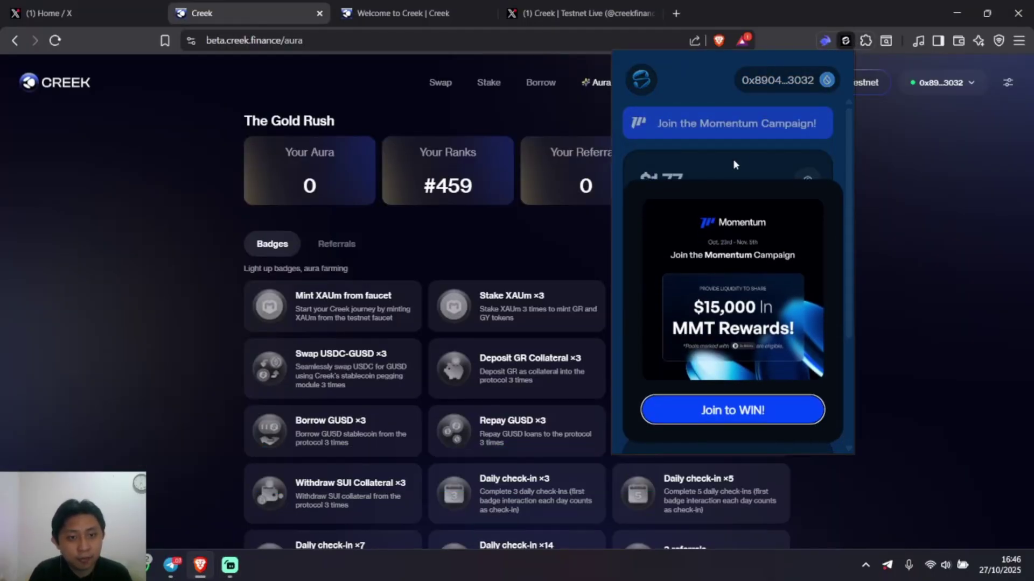
left_click(729, 149)
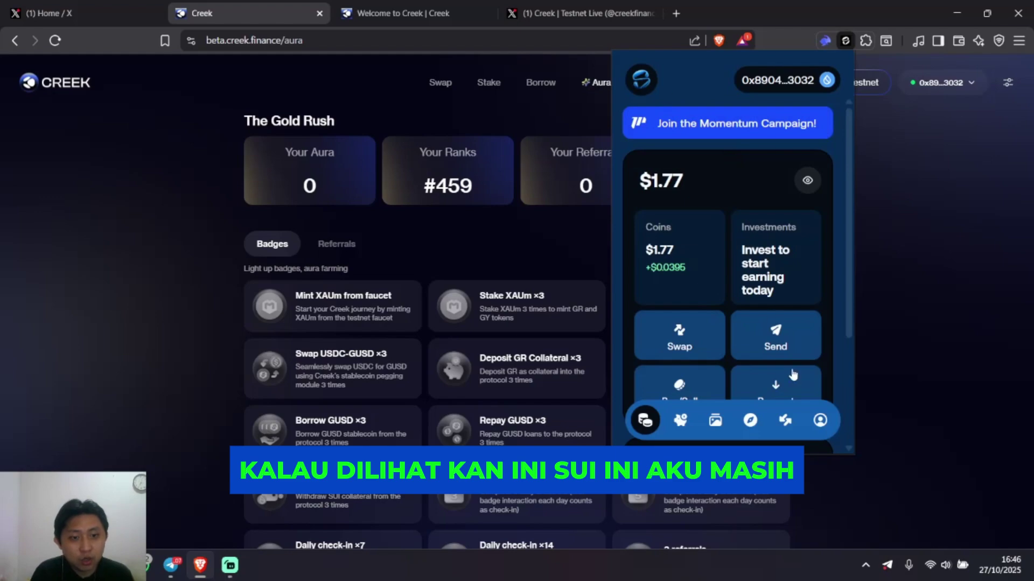
scroll(791, 264, "down", 2)
scroll(781, 385, "up", 2)
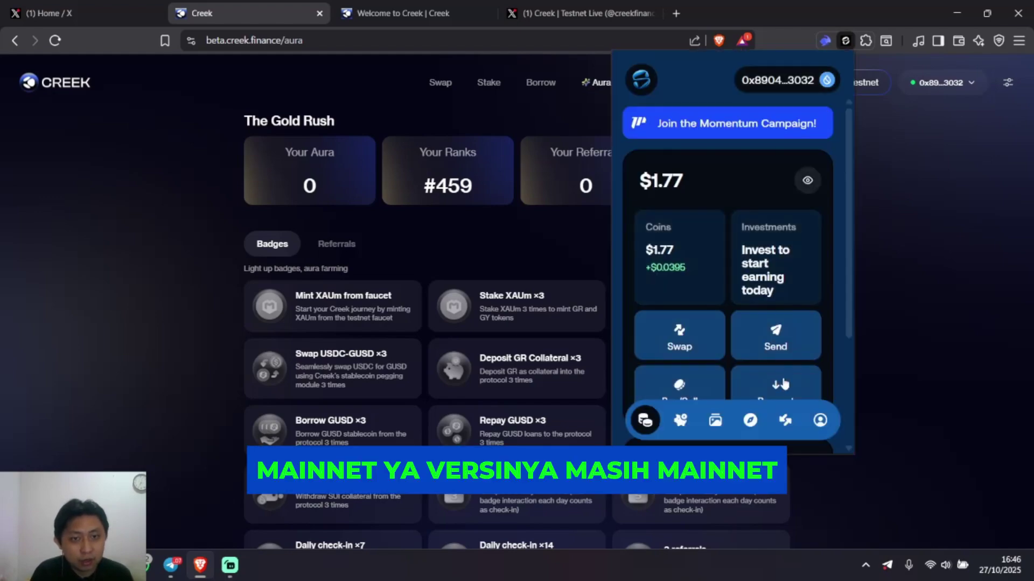
scroll(783, 384, "down", 2)
scroll(807, 264, "up", 2)
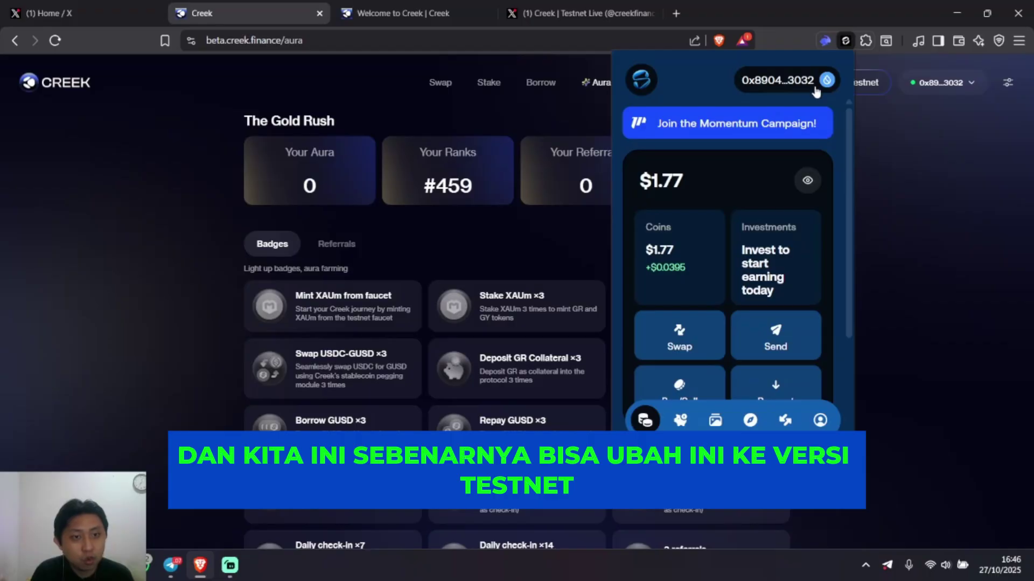
Switch the Slush wallet's network from the wallet settings to Testnet and check the coins it holds there
left_click(814, 89)
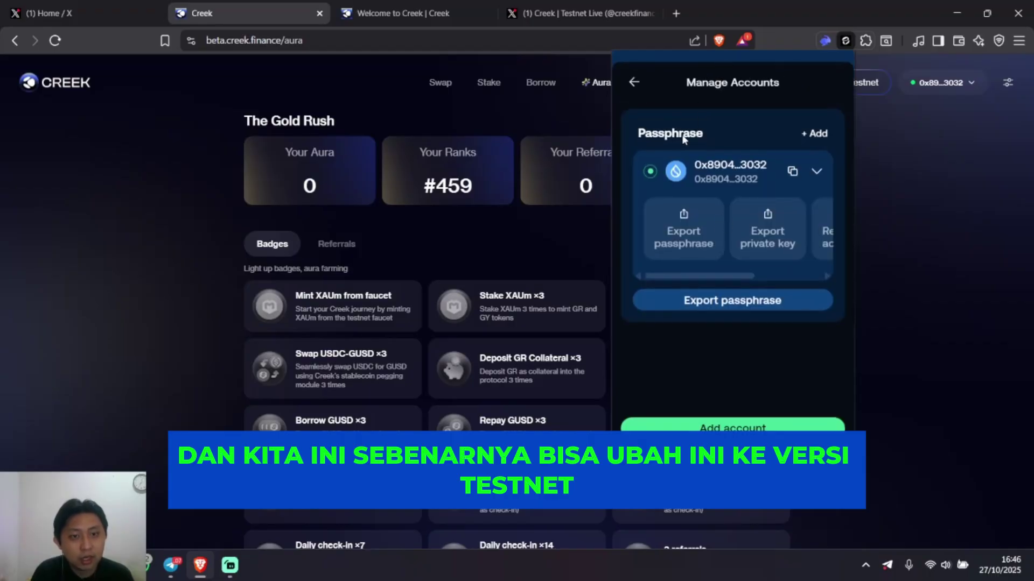
left_click(635, 81)
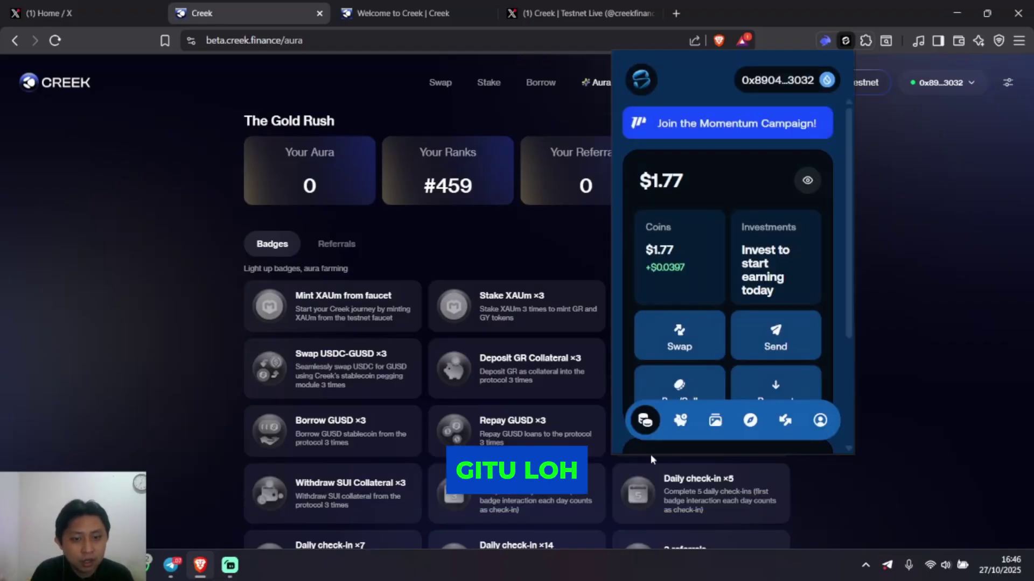
left_click(820, 419)
scroll(760, 336, "down", 3)
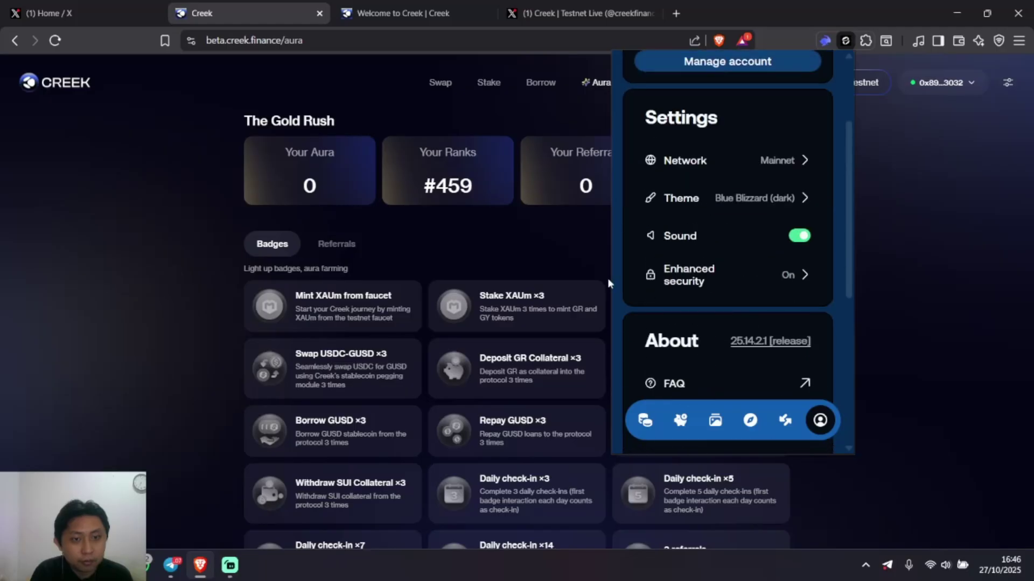
left_click(781, 160)
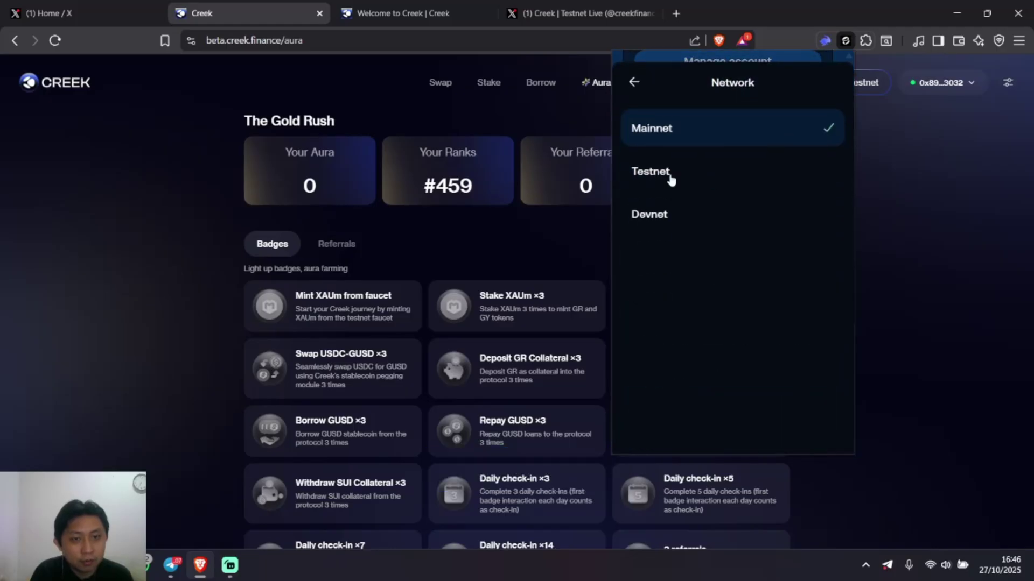
left_click(669, 176)
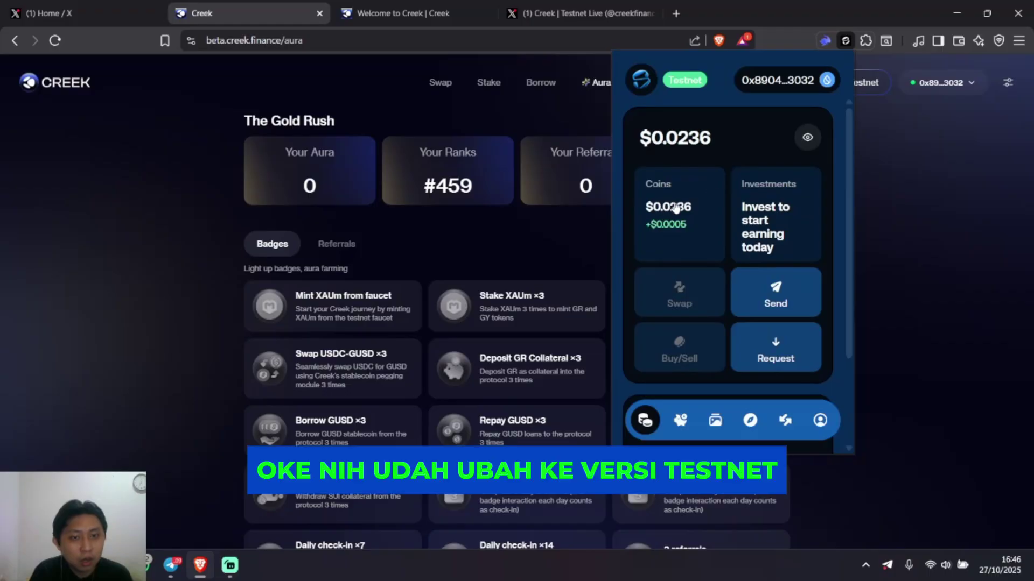
scroll(715, 222, "down", 3)
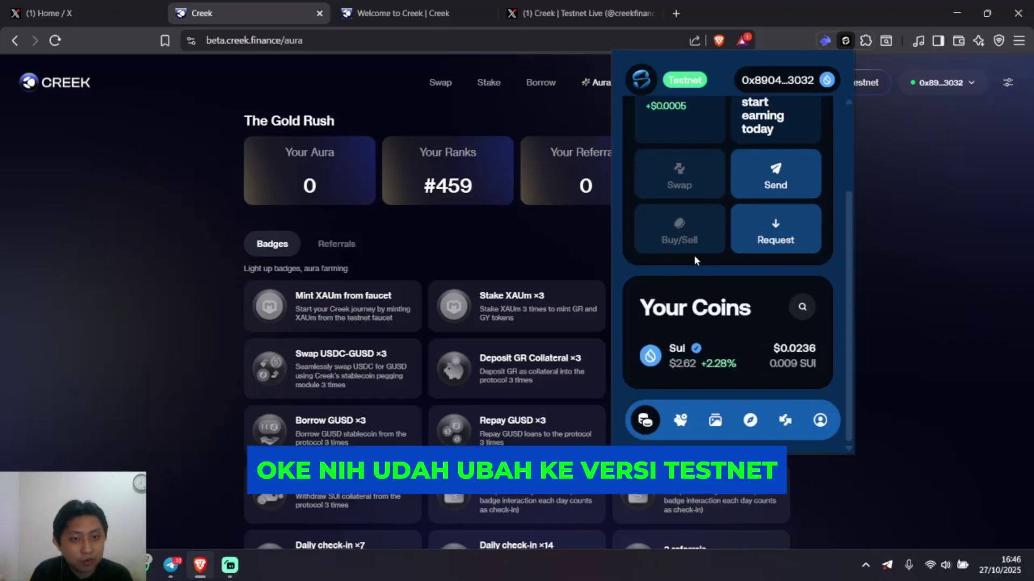
scroll(706, 213, "up", 3)
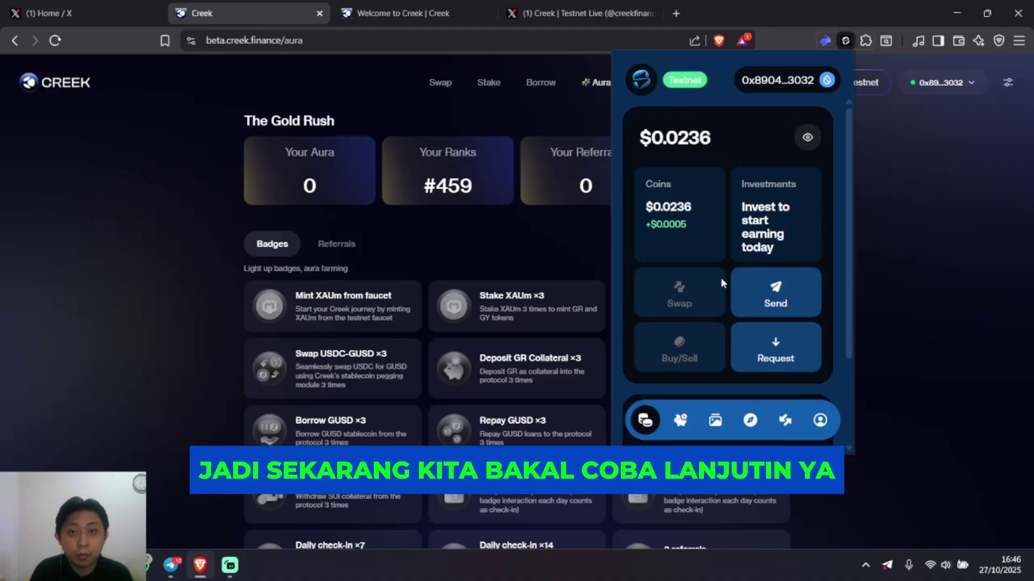
left_click(229, 565)
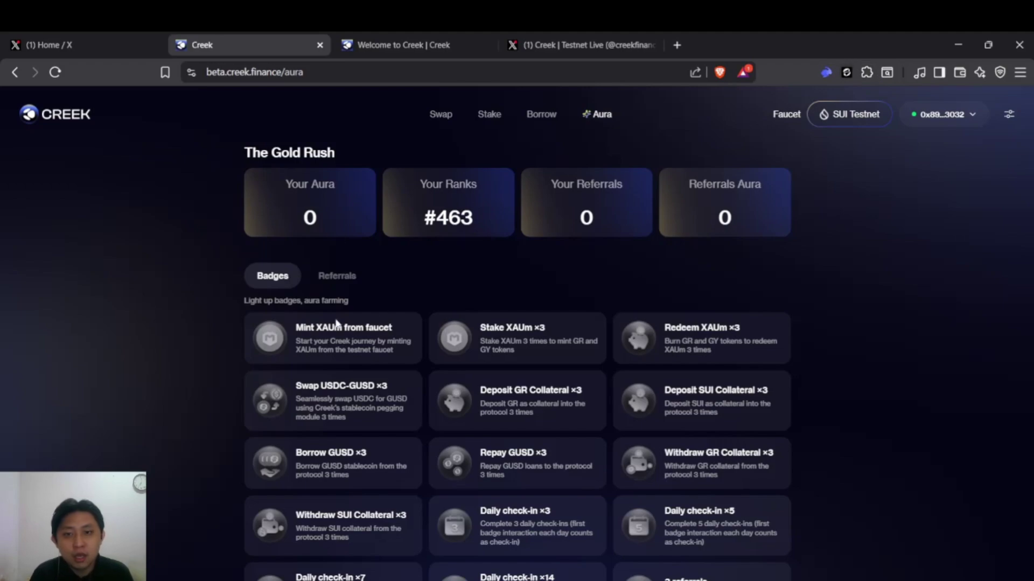
Reload the Creek Aura page, reopen the faucet, and try to mint 1 XAUm
left_click(787, 114)
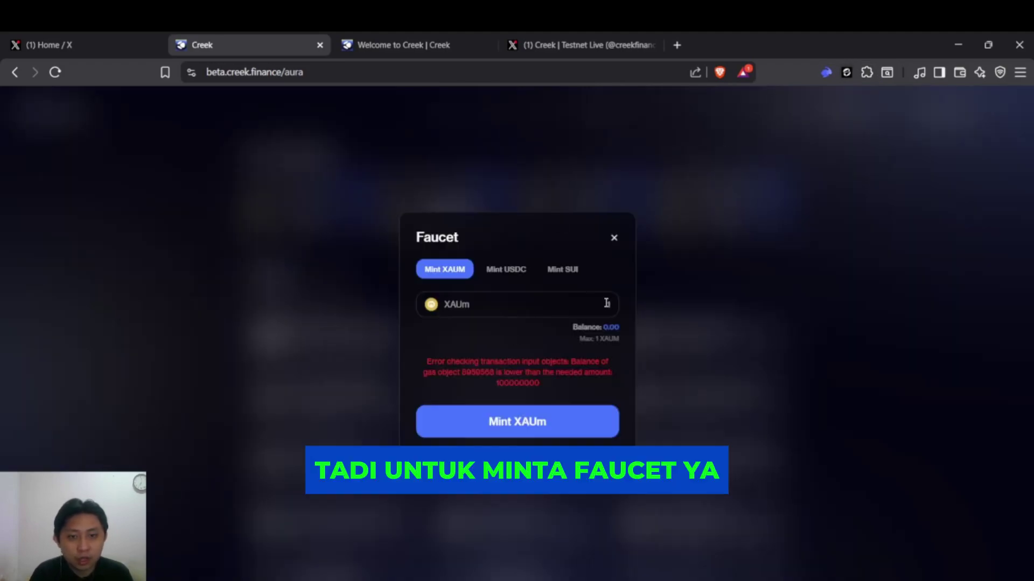
left_click(55, 72)
left_click(782, 114)
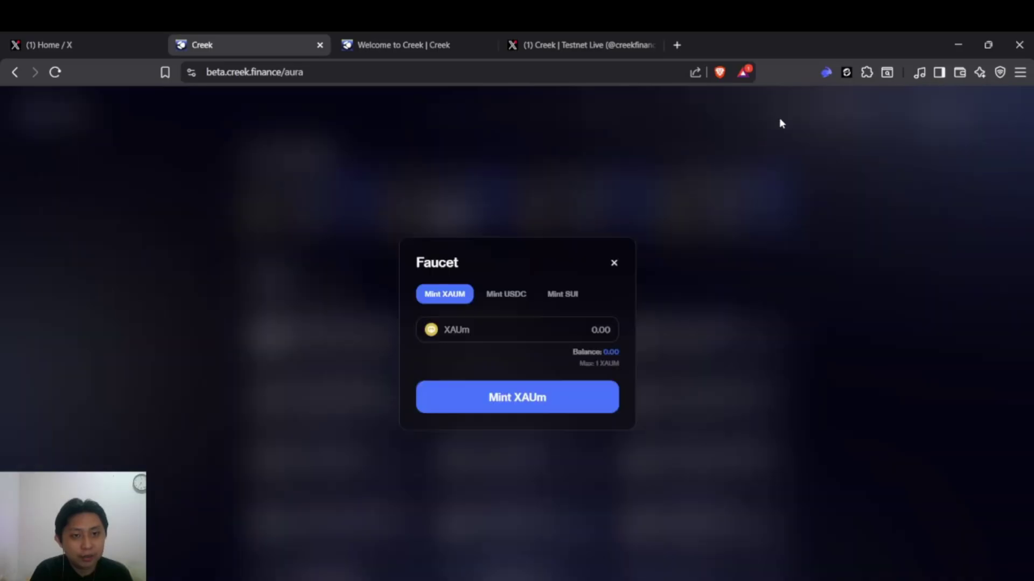
left_click(602, 328)
type("1")
left_click(509, 399)
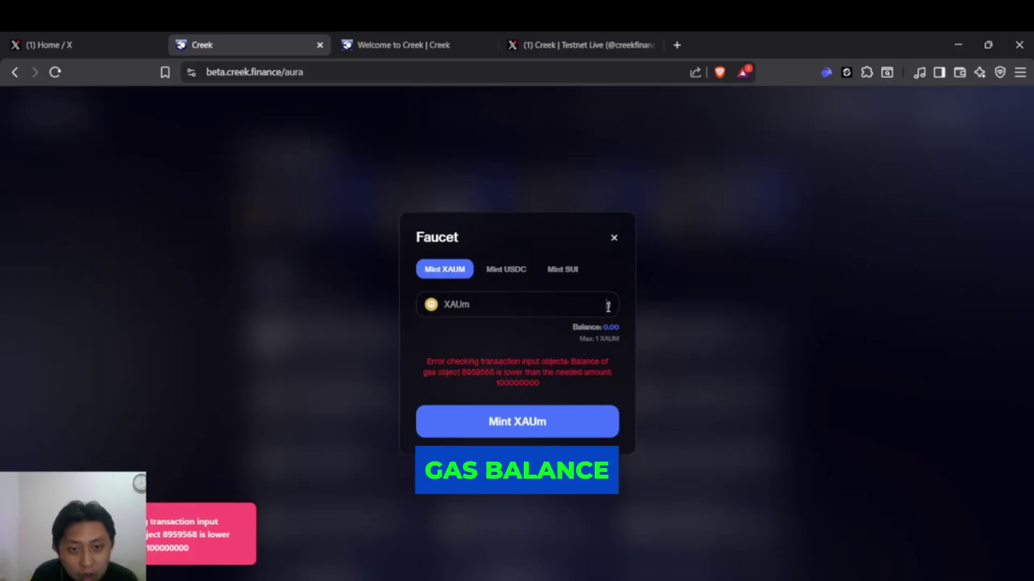
Change the faucet amount to 0.9 XAUm and try to mint it
key("BackSpace")
type("0")
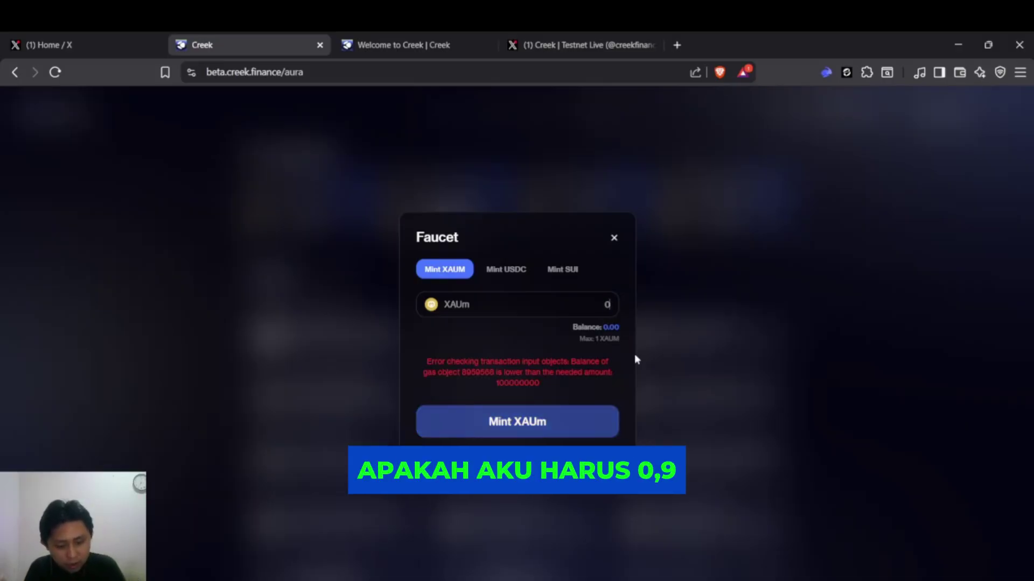
type(",9")
left_click(523, 425)
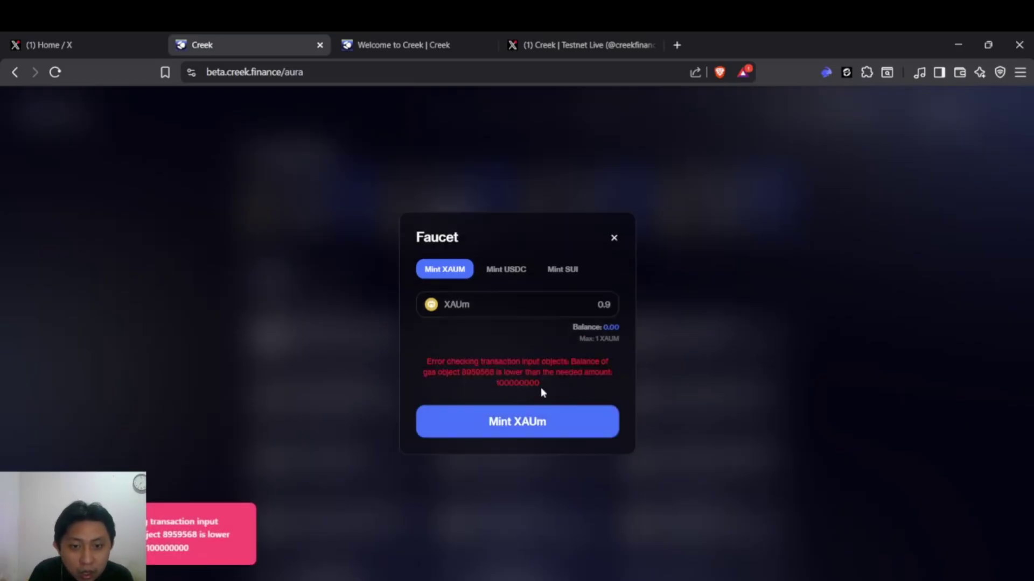
Replace the faucet amount with 0.99999 XAUm and try minting again
double_click(607, 303)
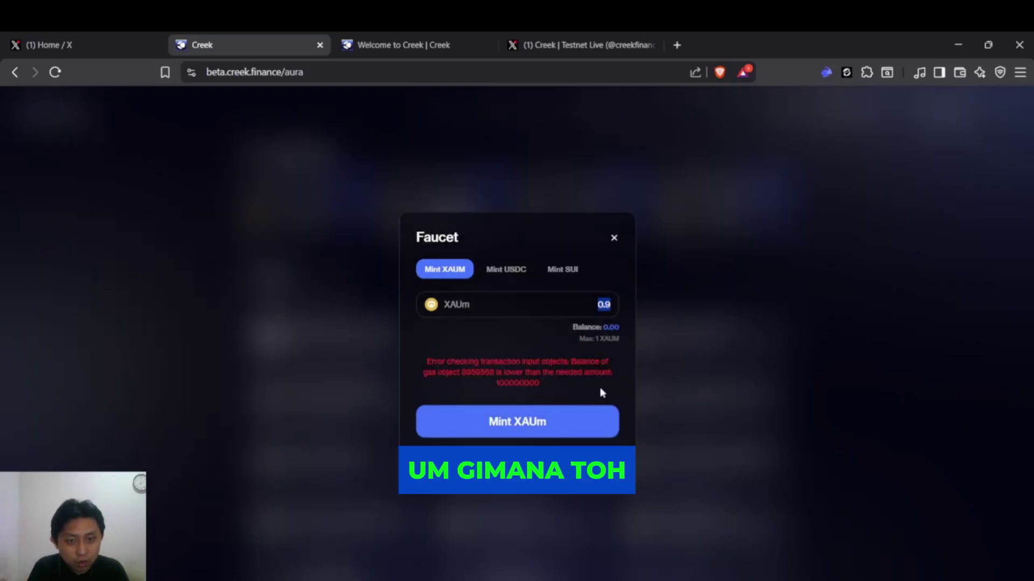
type("1")
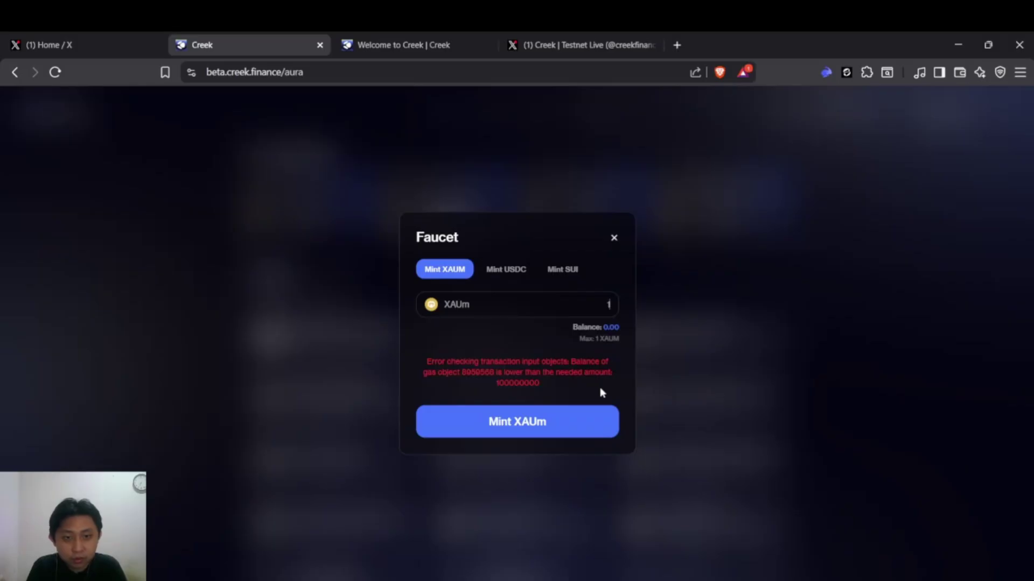
key("BackSpace")
type("0")
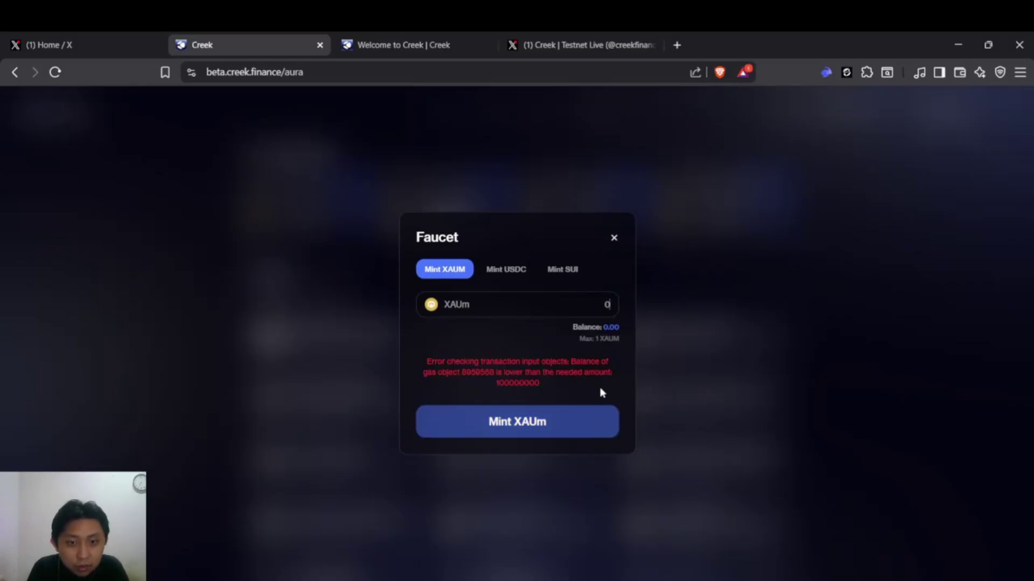
type(".99999")
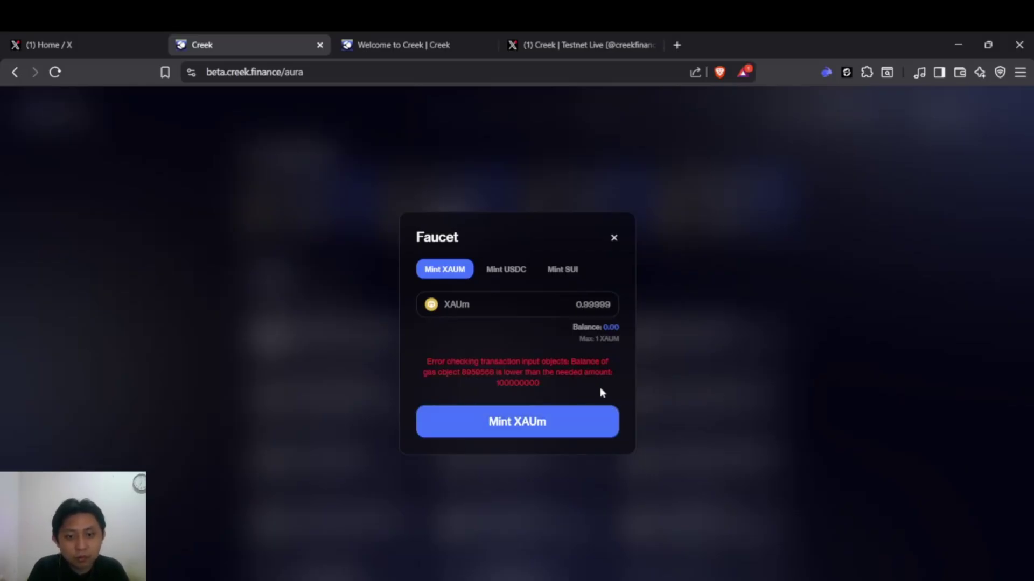
left_click(512, 428)
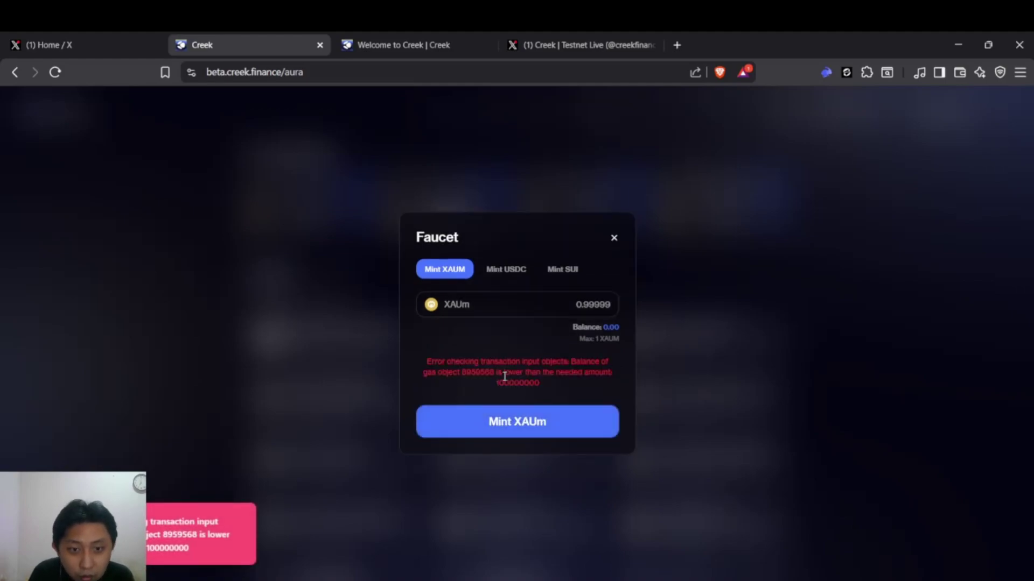
Try to mint 0.8 XAUm from the Creek faucet and close the faucet dialog
double_click(596, 305)
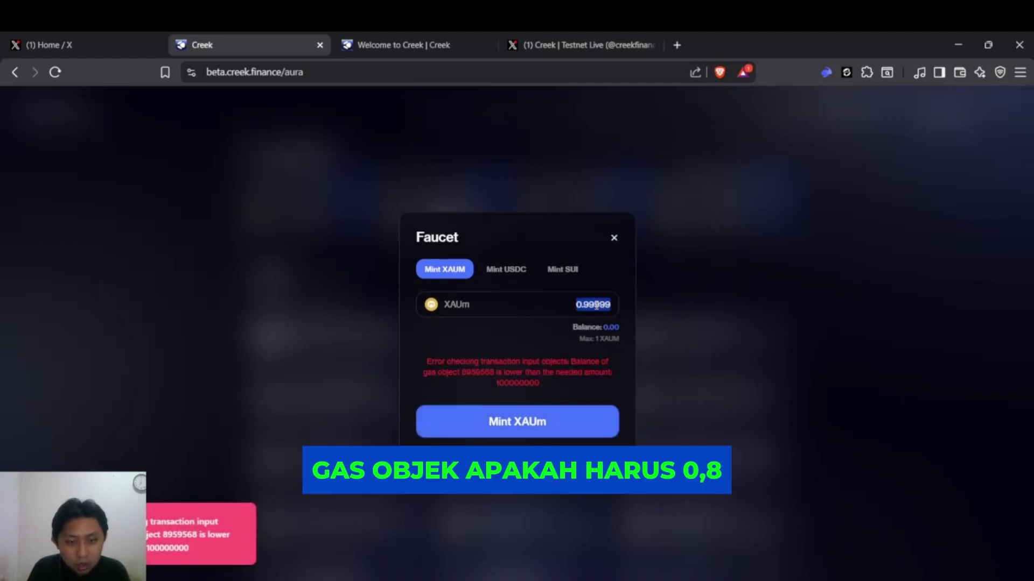
type("0.8")
left_click(541, 425)
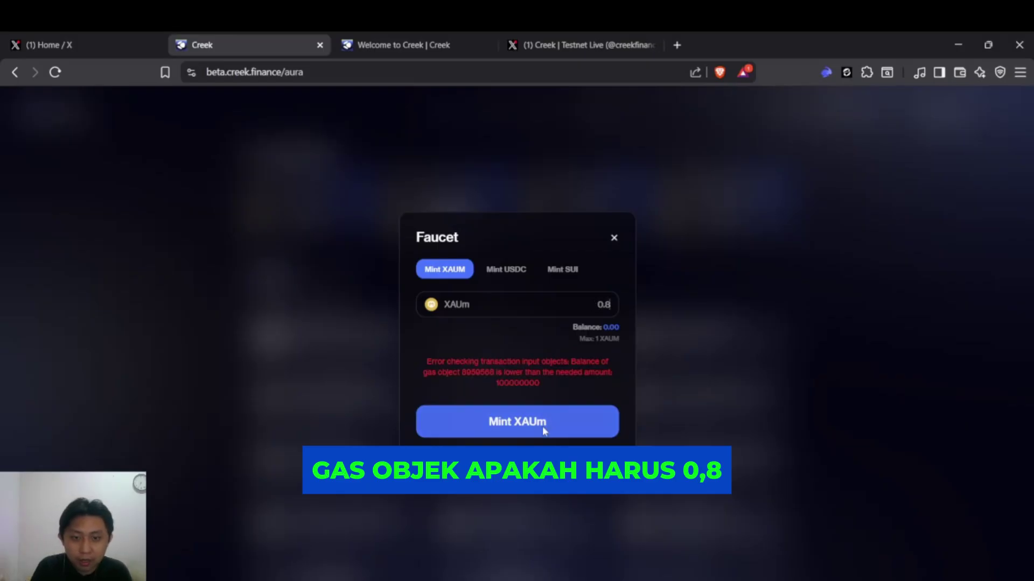
left_click(613, 237)
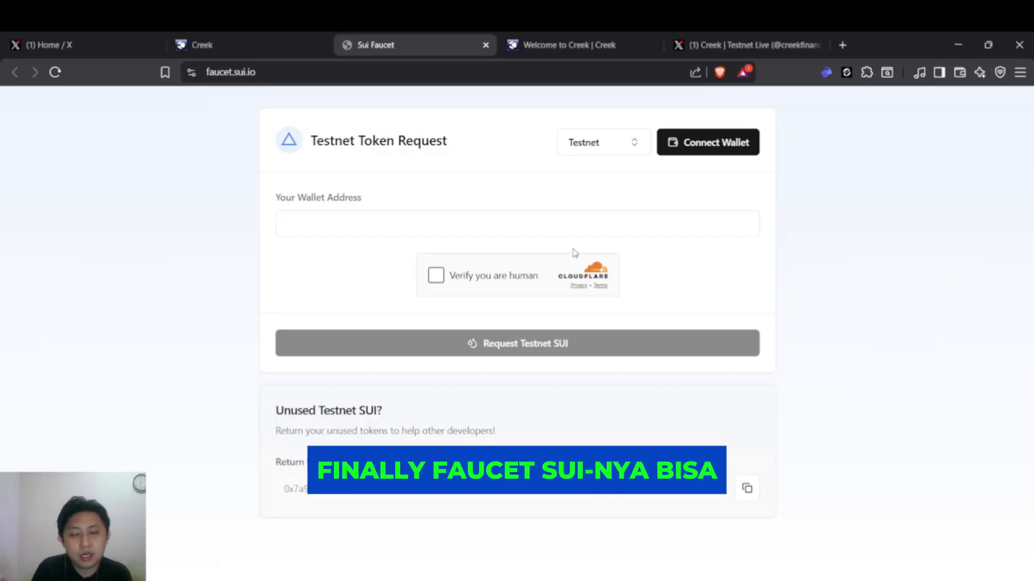
Connect the Slush wallet to the Sui Faucet site, complete the human verification to request Testnet SUI, and wait for the unresponsive page
left_click(714, 153)
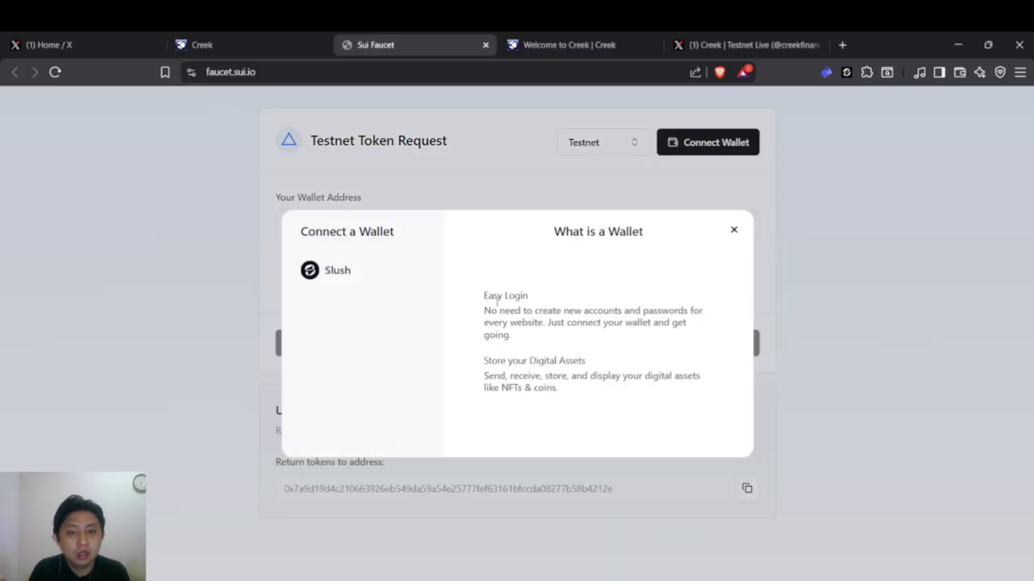
left_click(341, 274)
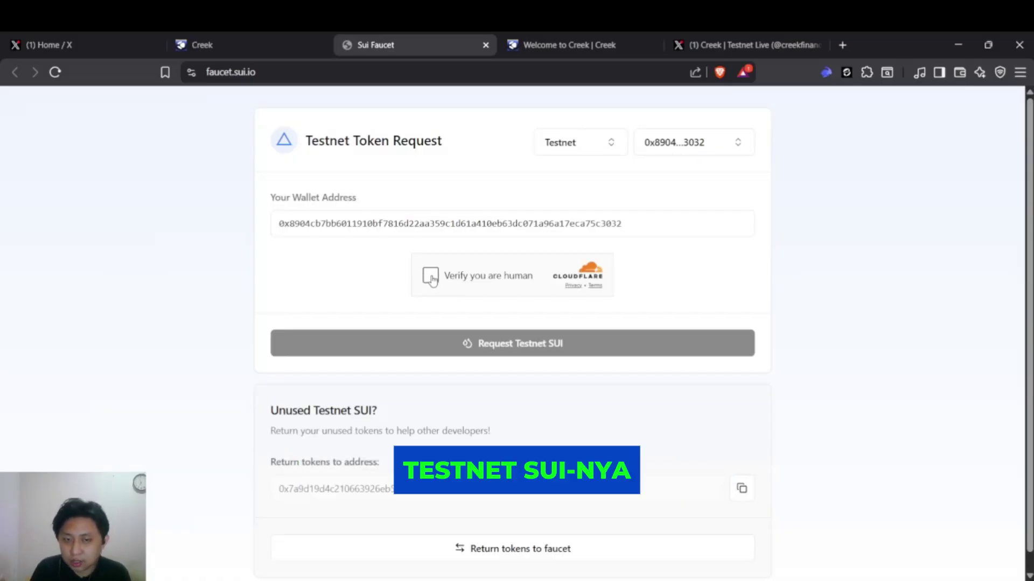
left_click(432, 278)
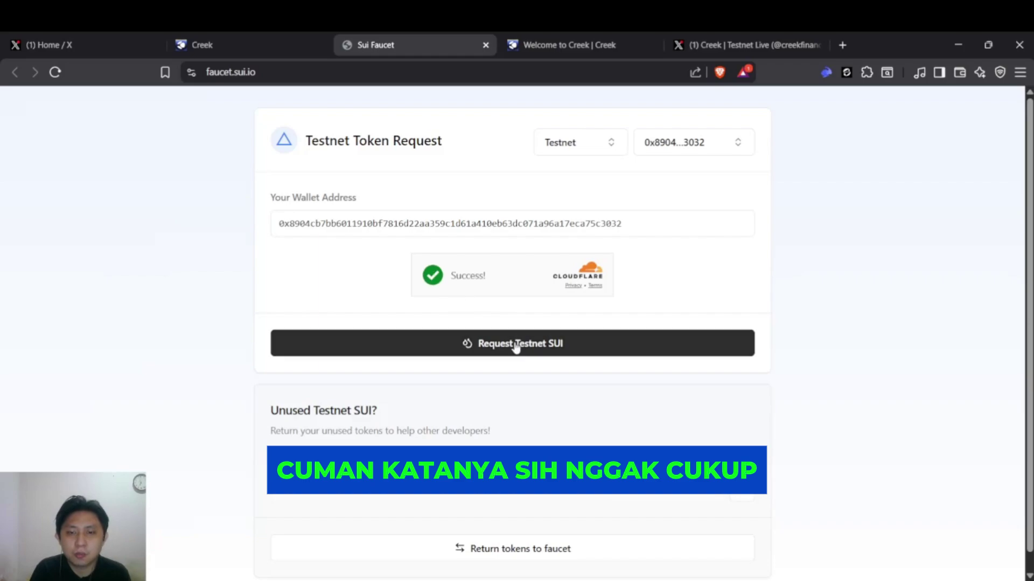
left_click(515, 346)
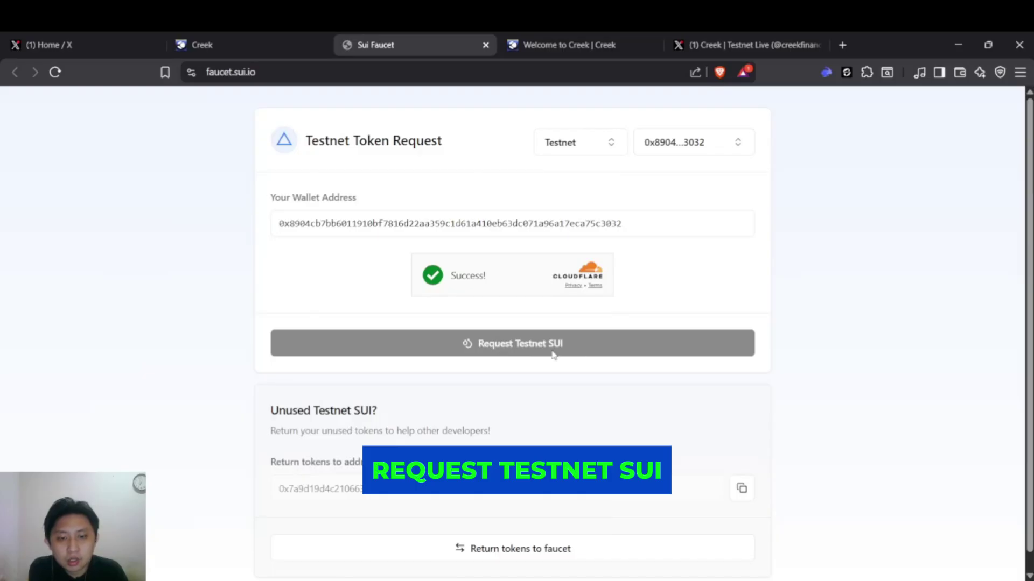
scroll(553, 355, "down", 1)
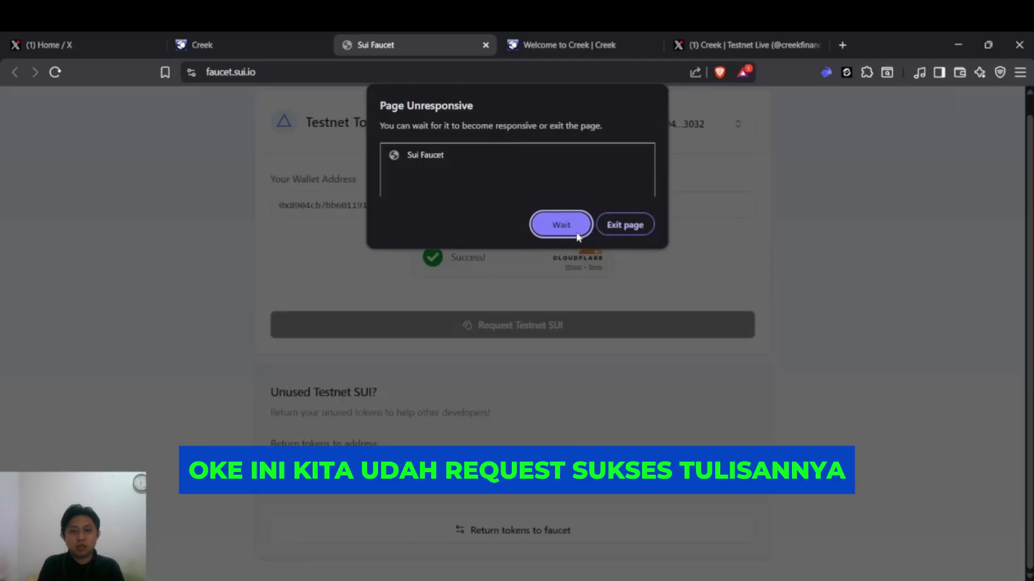
left_click(574, 231)
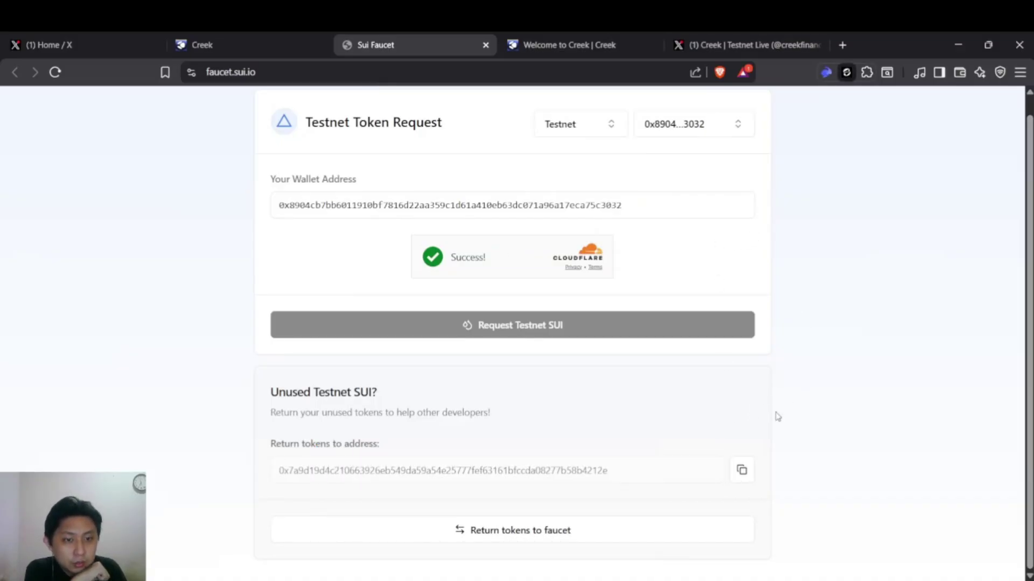
Exit and reload the hung Sui Faucet page, then repeat the human verification to request Testnet SUI again
scroll(552, 325, "up", 1)
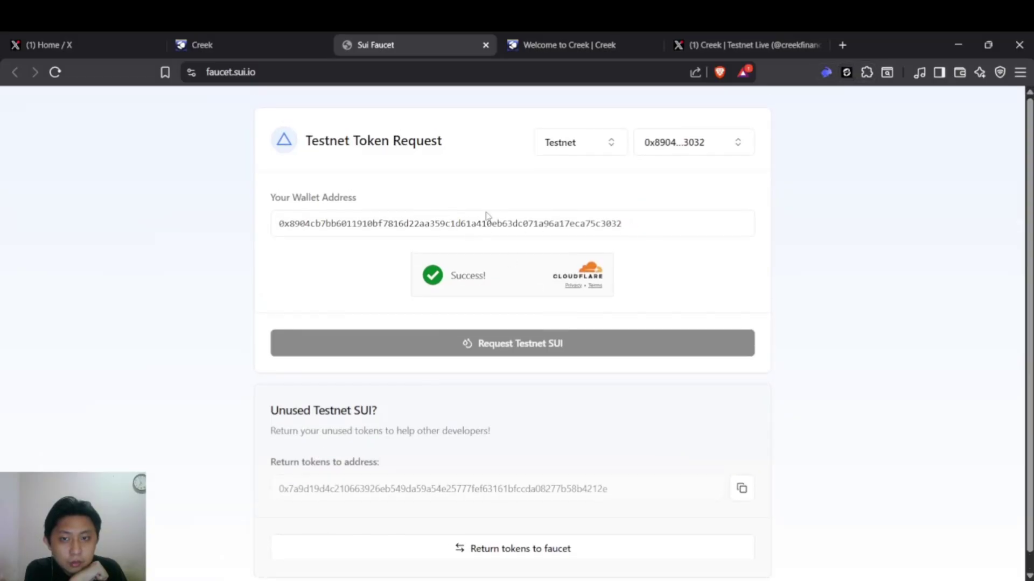
left_click(55, 73)
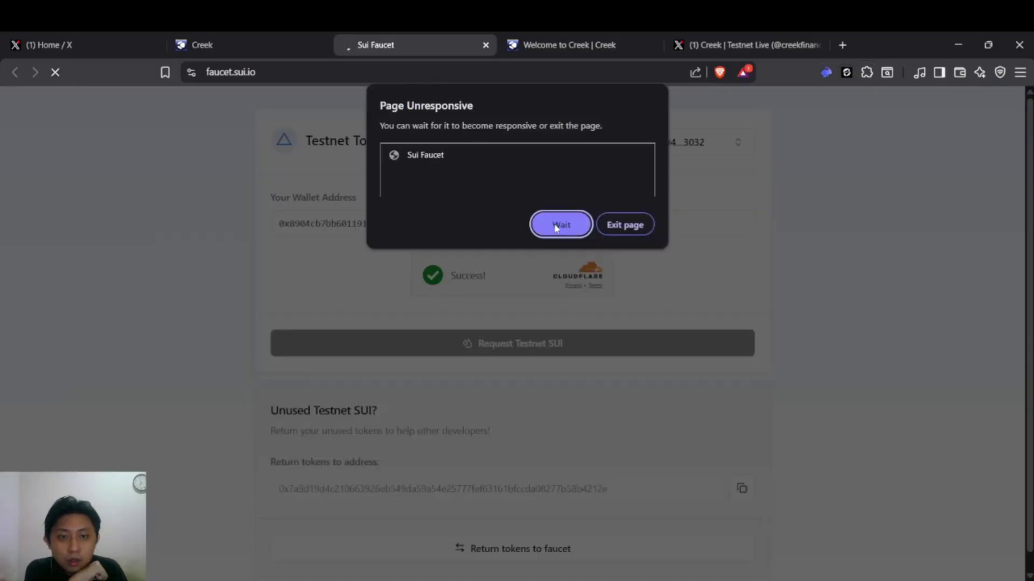
left_click(617, 226)
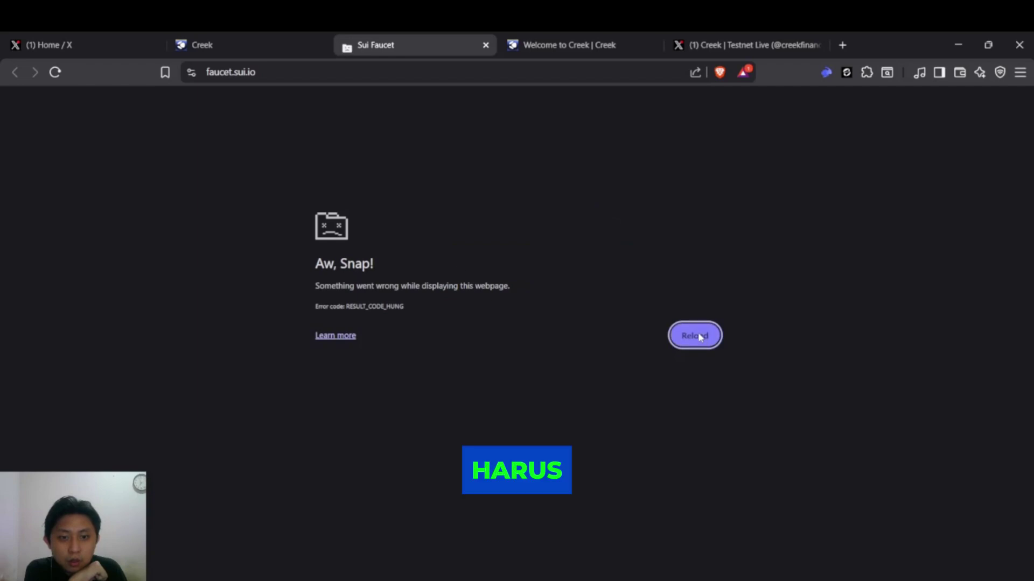
left_click(692, 334)
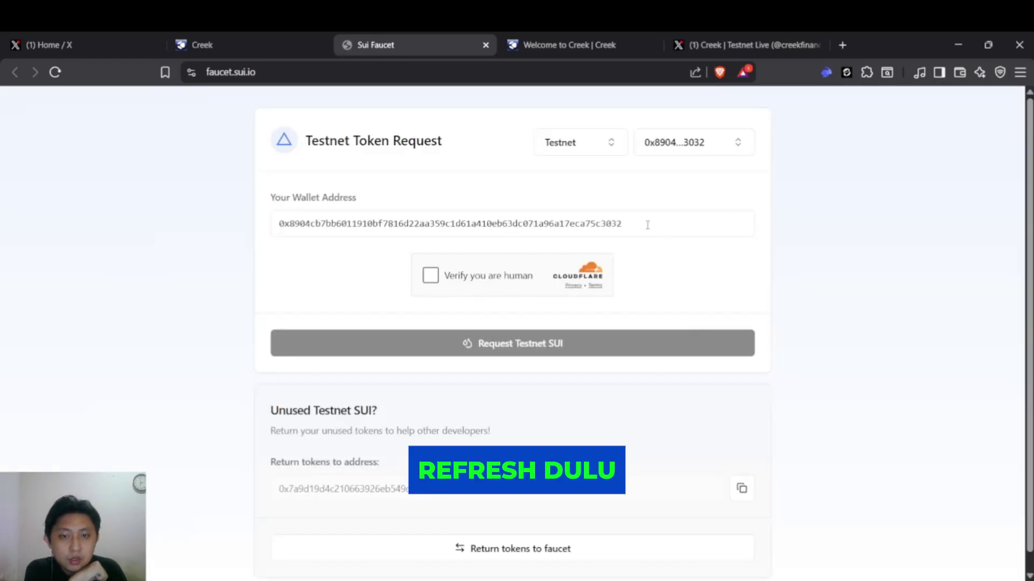
left_click(425, 279)
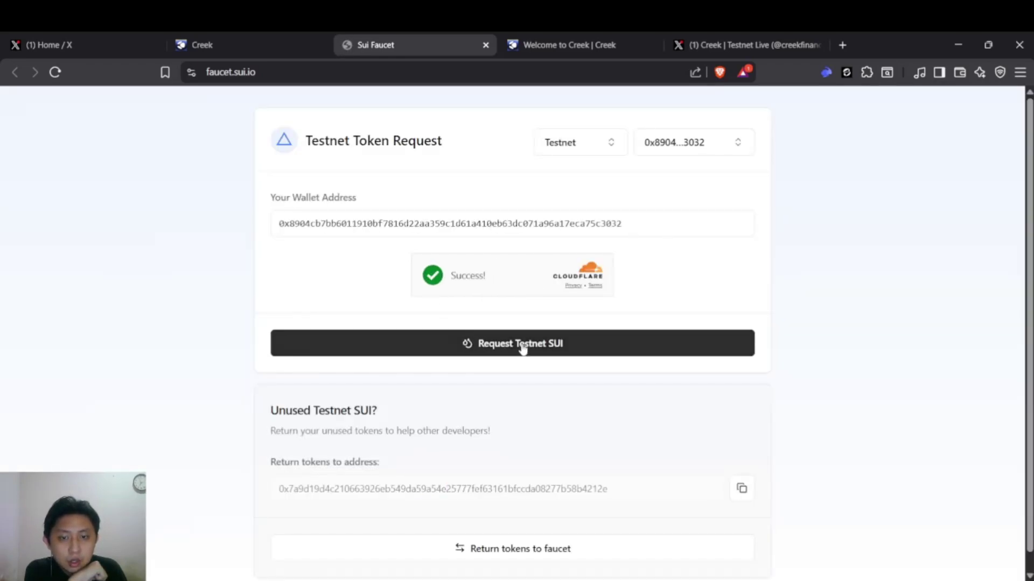
left_click(521, 346)
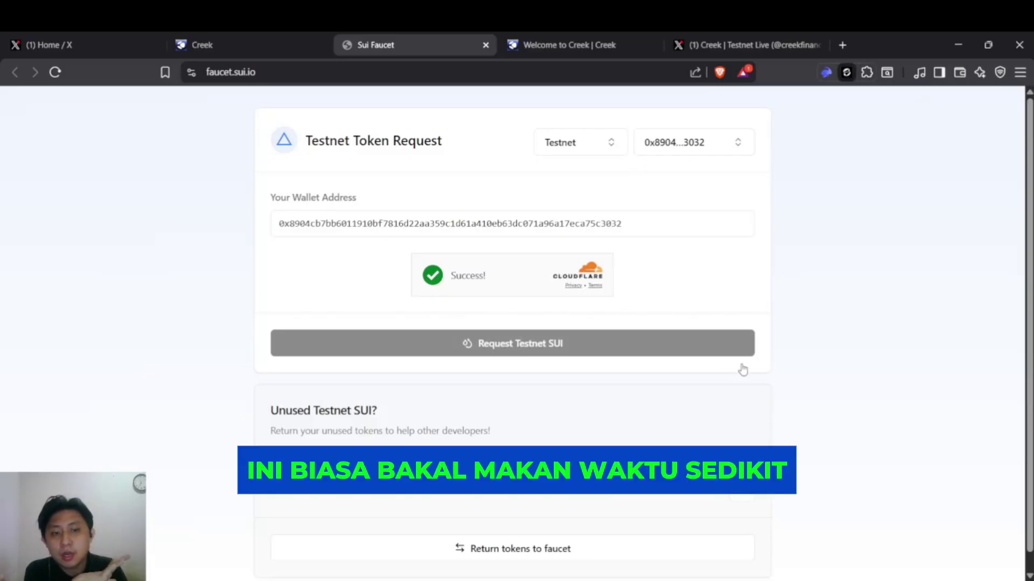
Return to the Creek faucet and retry minting XAUm with the amount set to 1
left_click(280, 36)
left_click(431, 318)
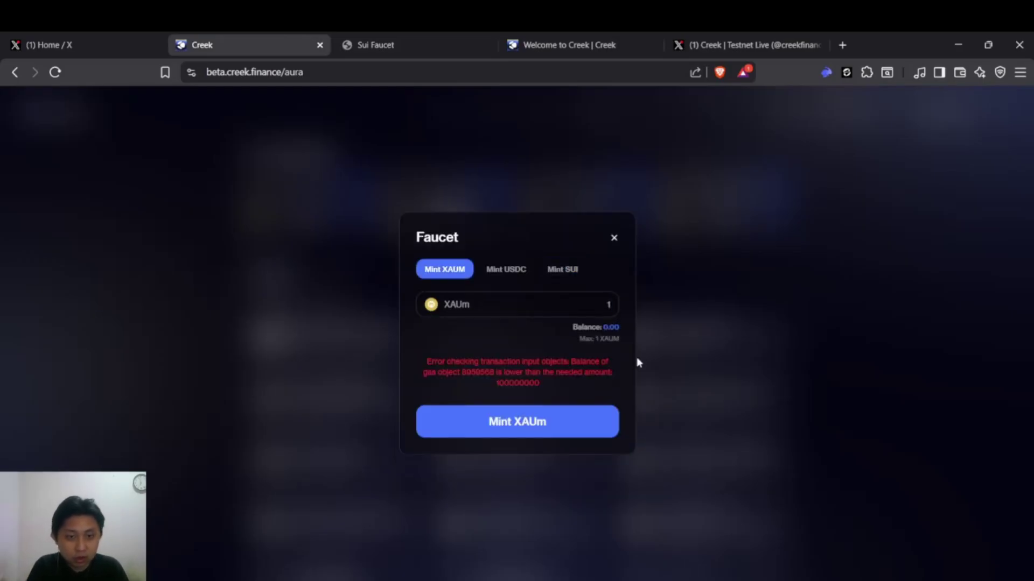
left_click(534, 420)
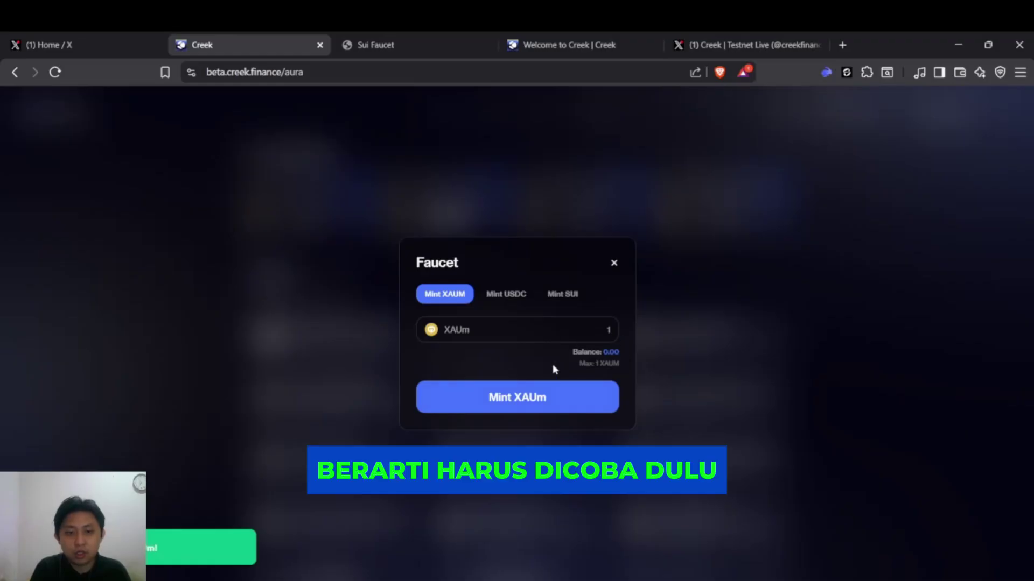
left_click(614, 329)
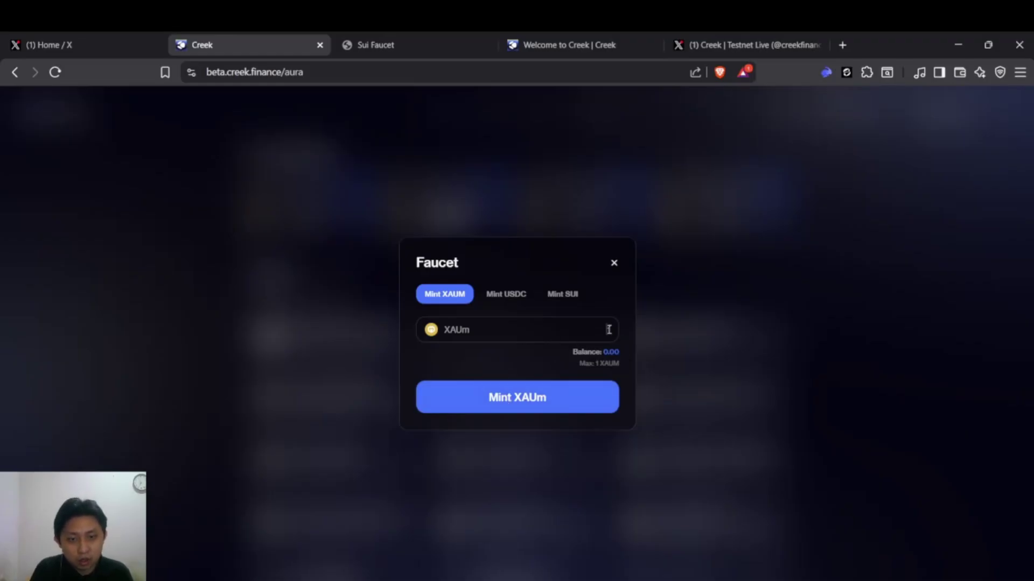
left_click(479, 409)
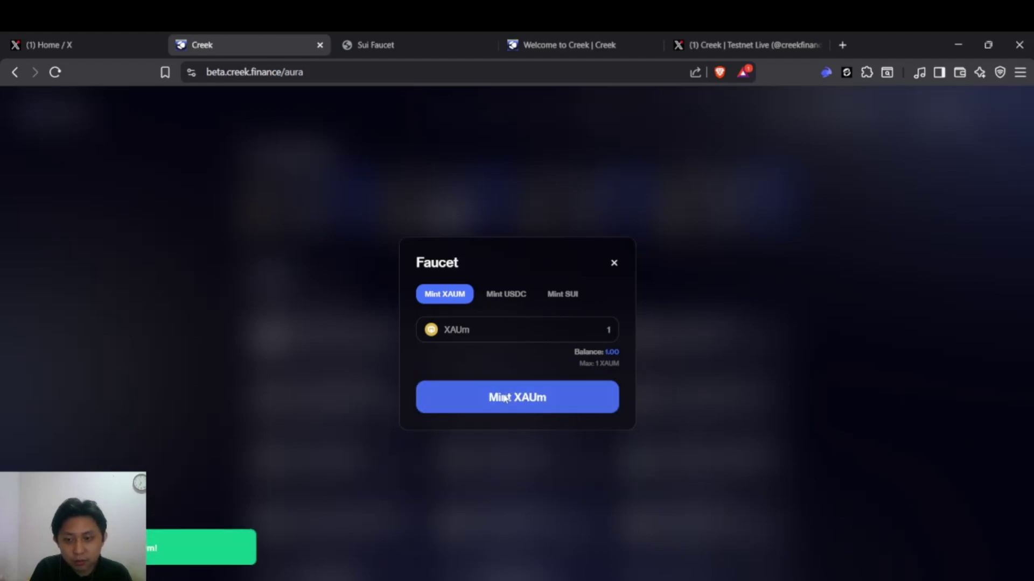
Set the faucet's USDC amount to 10 and mint it four times
left_click(506, 302)
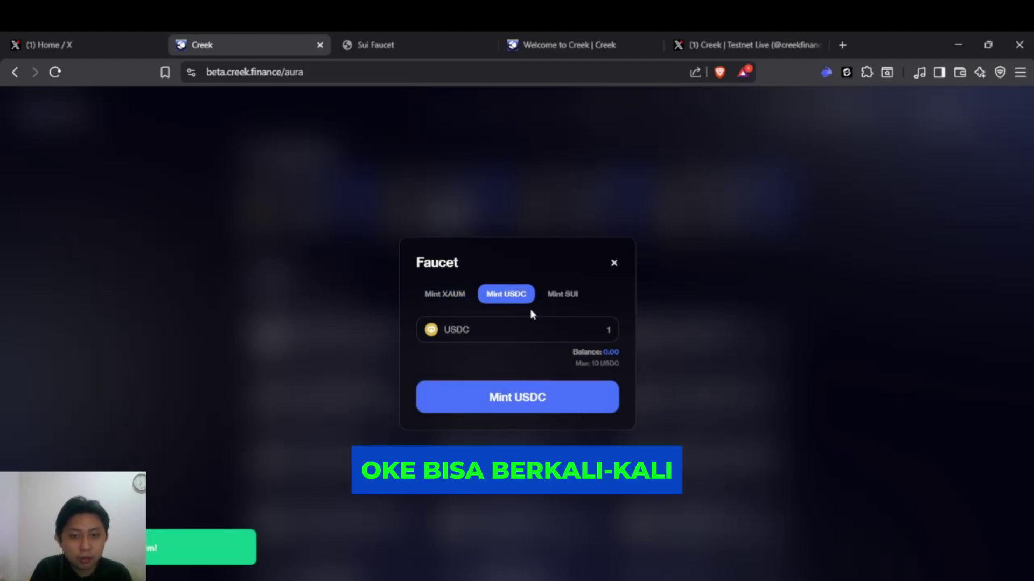
left_click(610, 333)
key("BackSpace")
type("10")
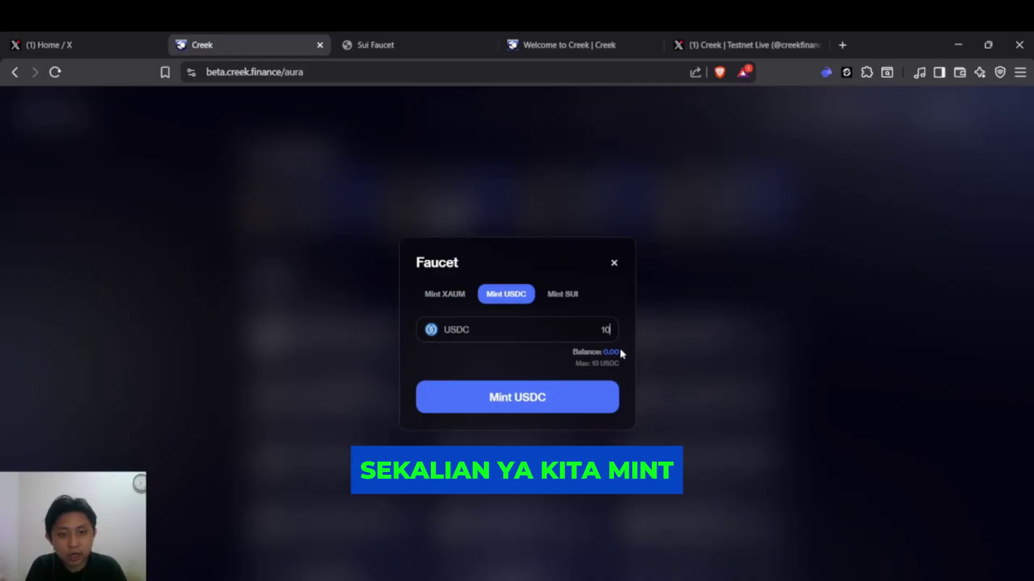
left_click(557, 383)
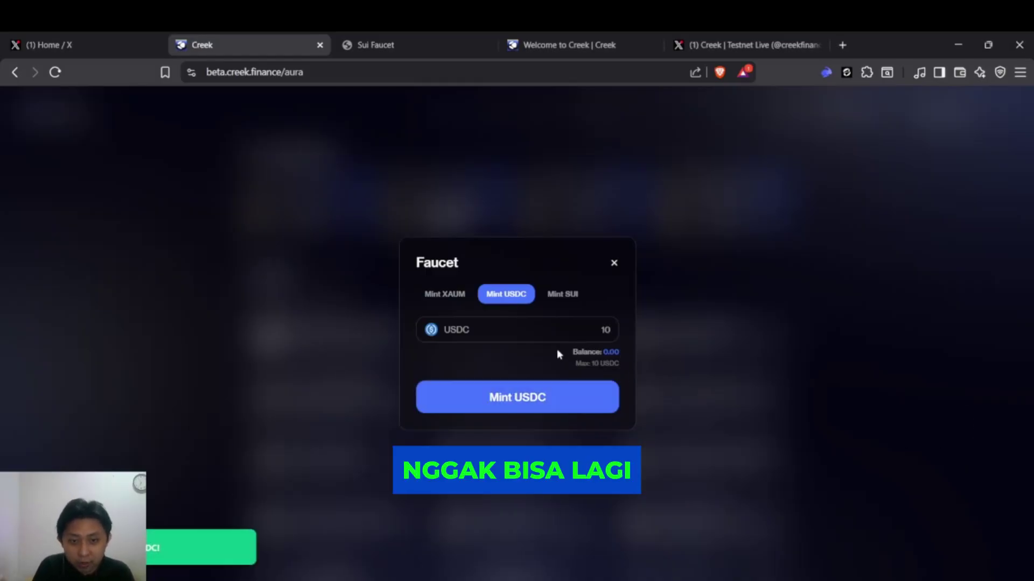
left_click(550, 398)
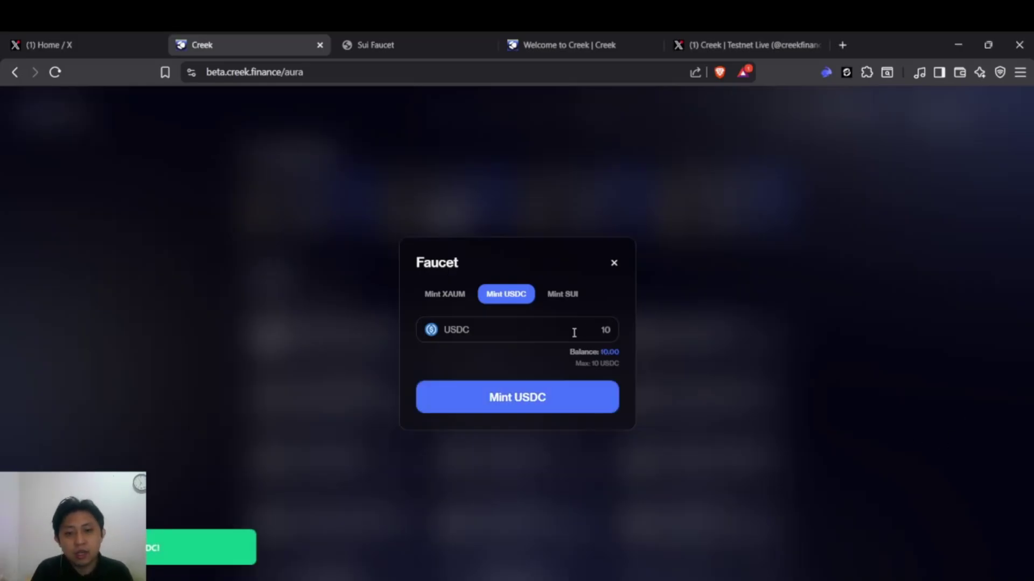
left_click(558, 411)
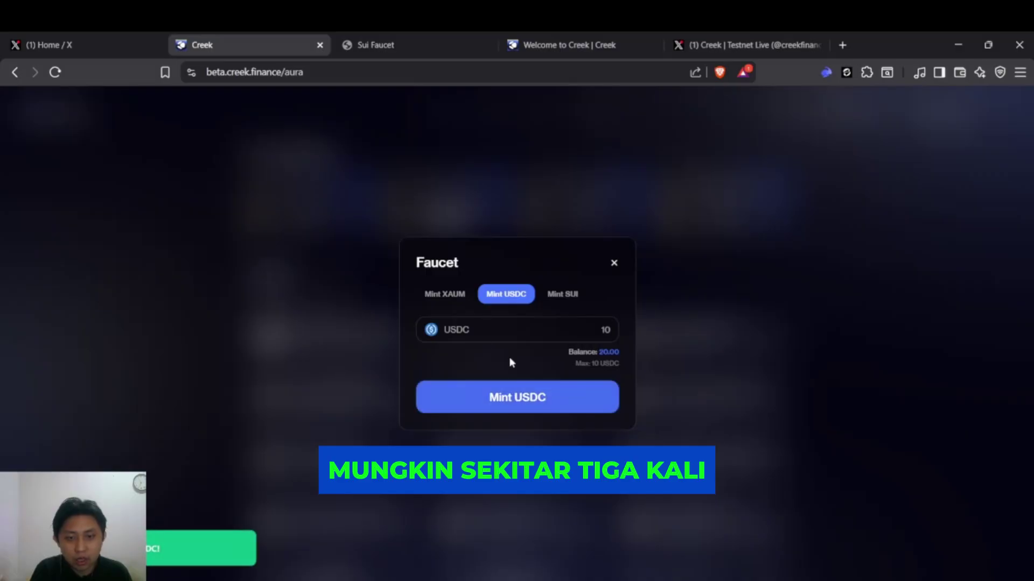
left_click(544, 406)
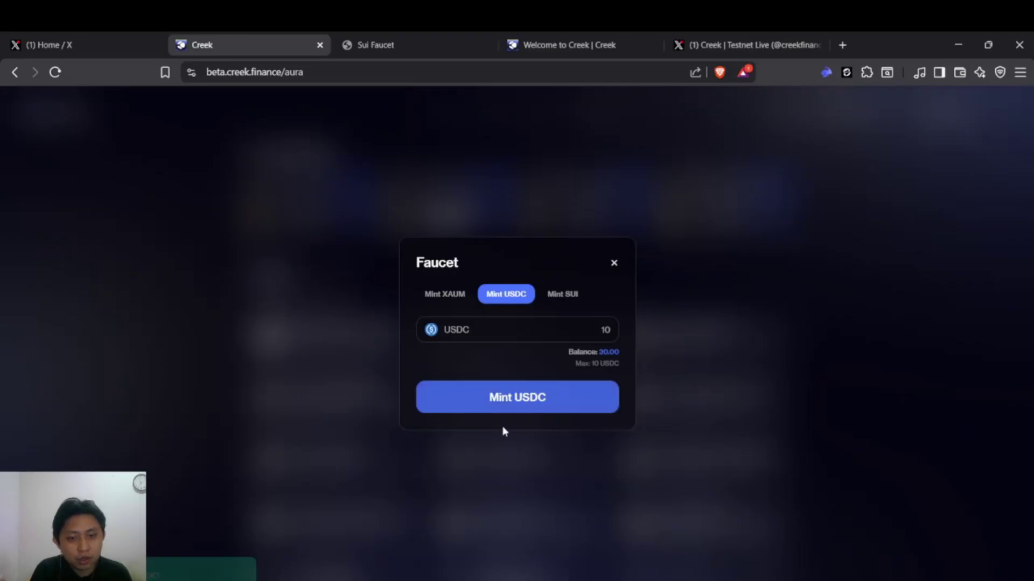
Mint 1 XAUm two more times, then close the faucet dialog and the Sui Faucet site
left_click(438, 294)
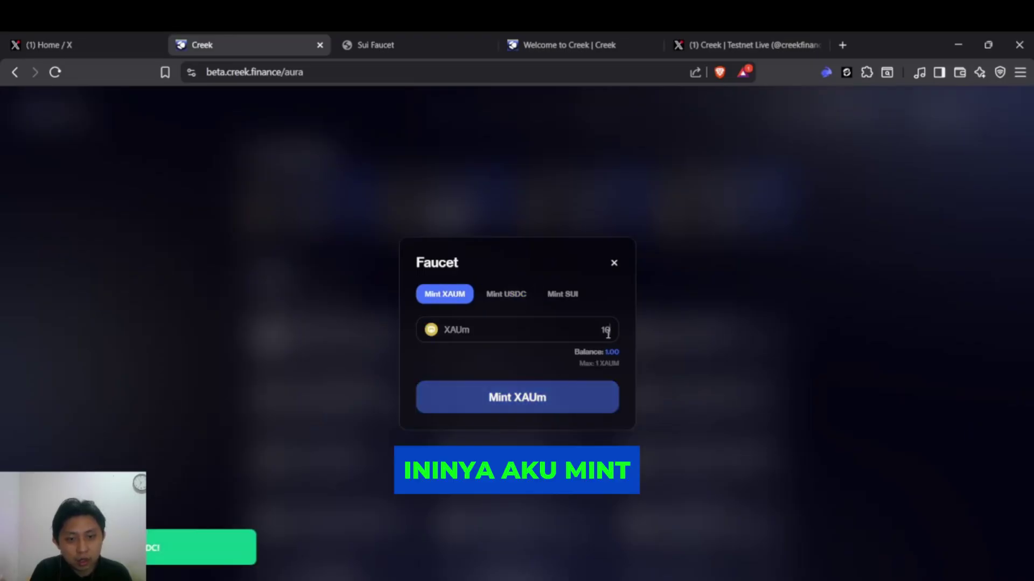
key("BackSpace")
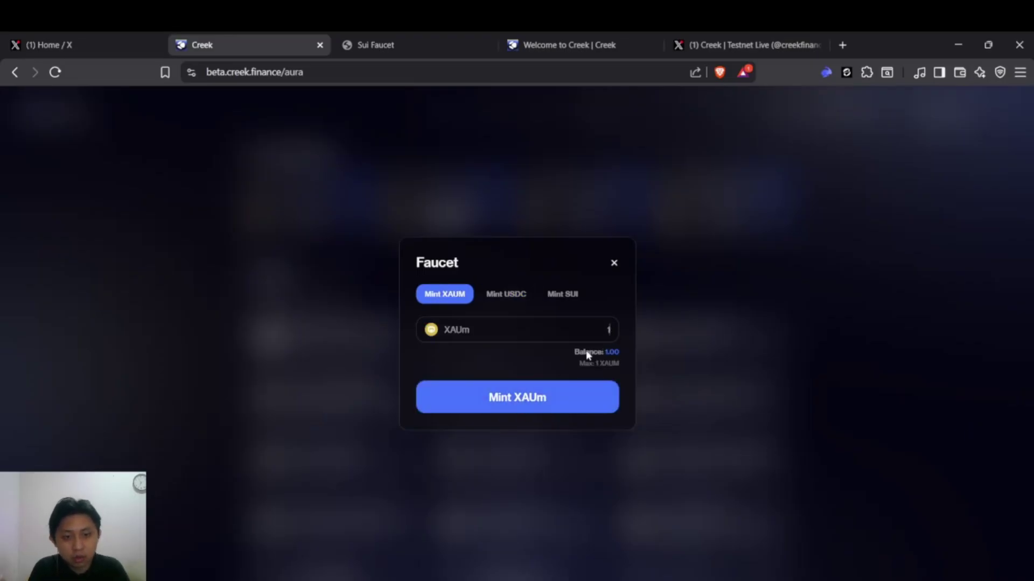
left_click(526, 392)
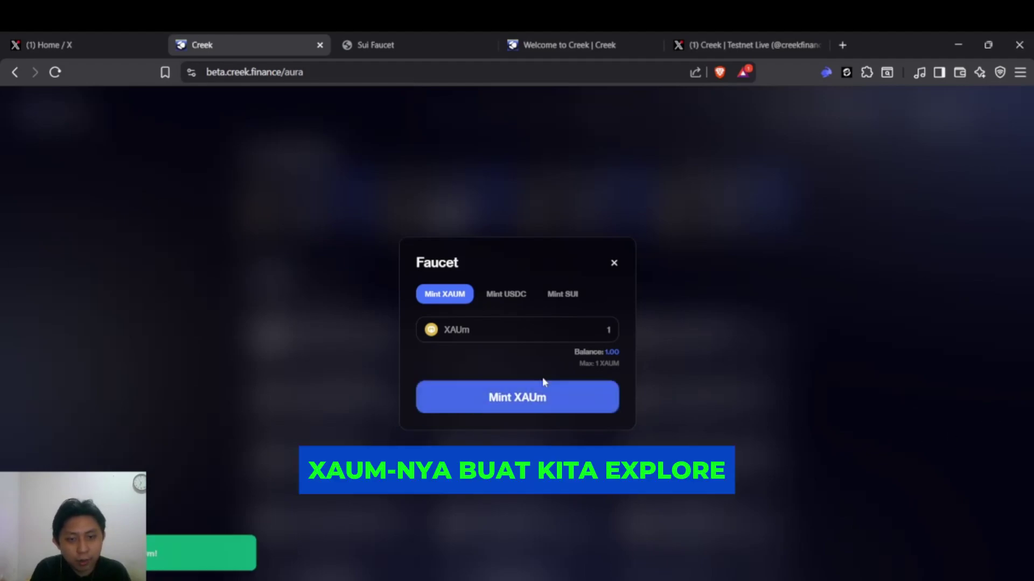
left_click(495, 411)
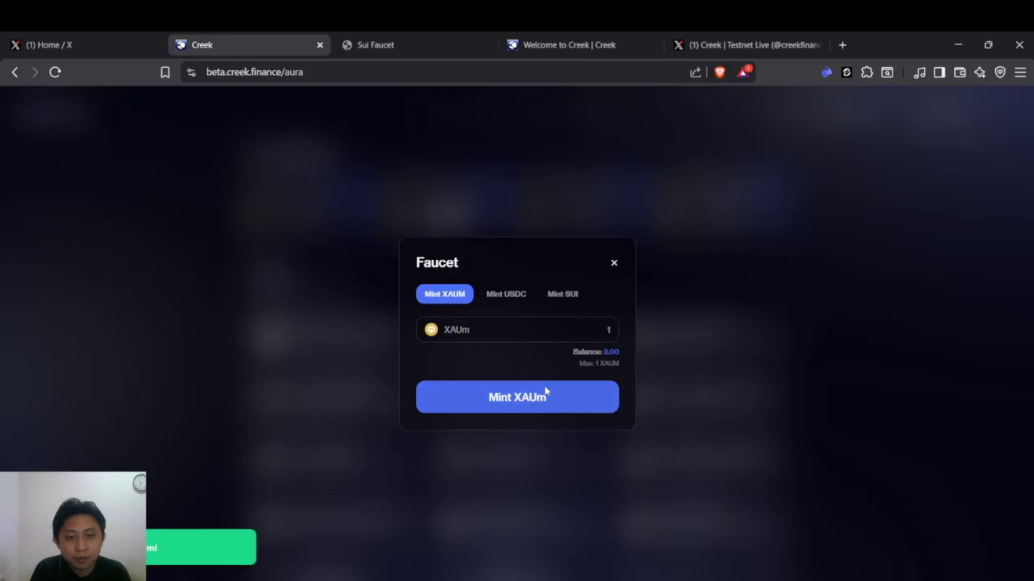
left_click(562, 294)
left_click(614, 285)
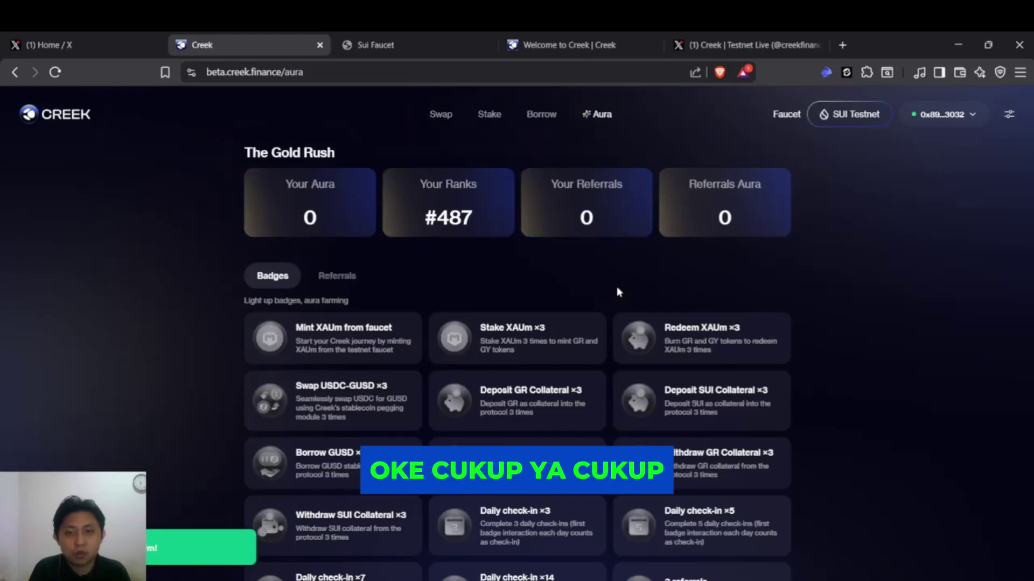
left_click(415, 45)
left_click(483, 44)
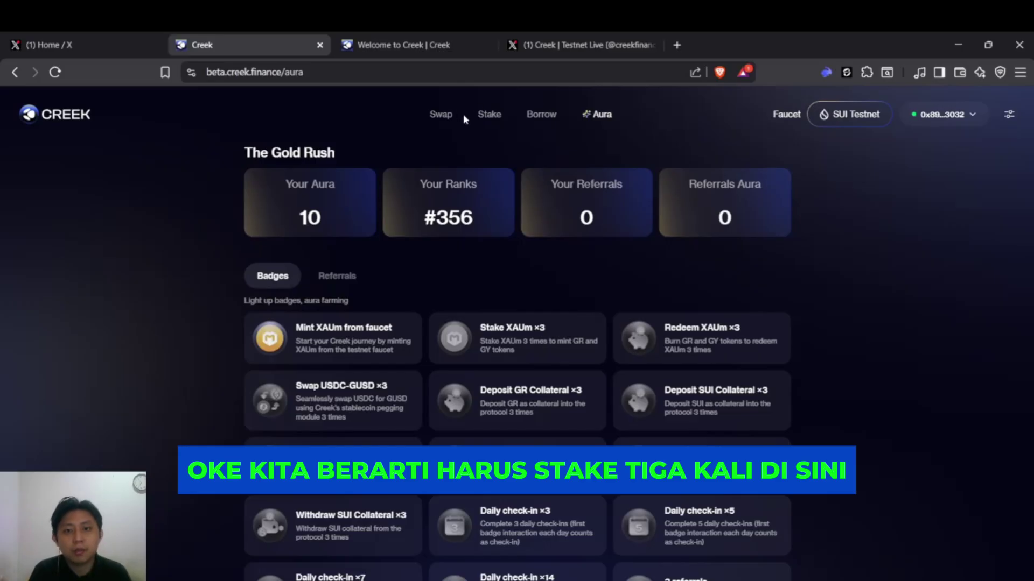
Stake 0.2 XAUm on Creek's Stake page and dismiss the completion message
left_click(489, 114)
left_click(585, 260)
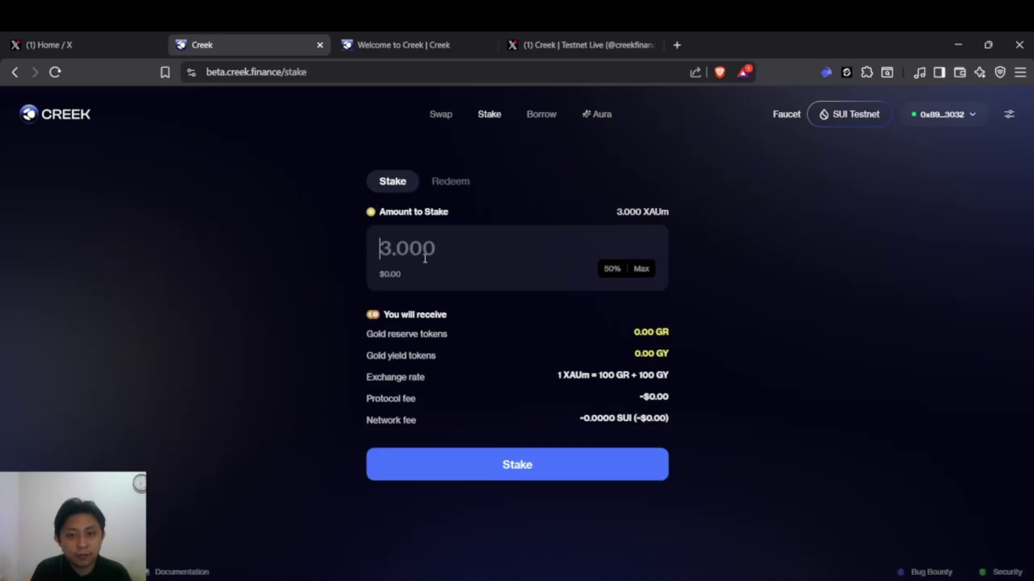
type("1")
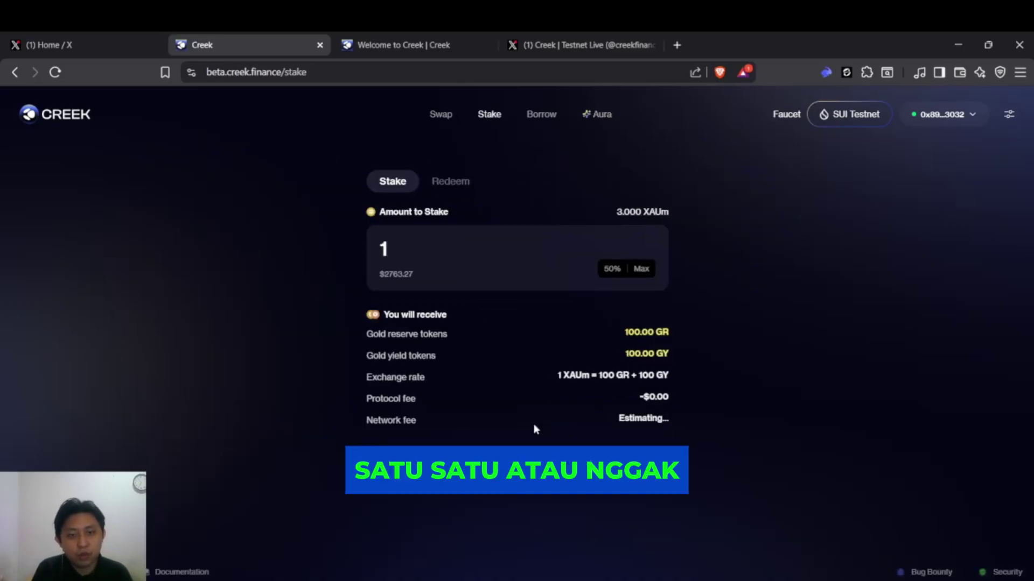
key("BackSpace")
type("0.5")
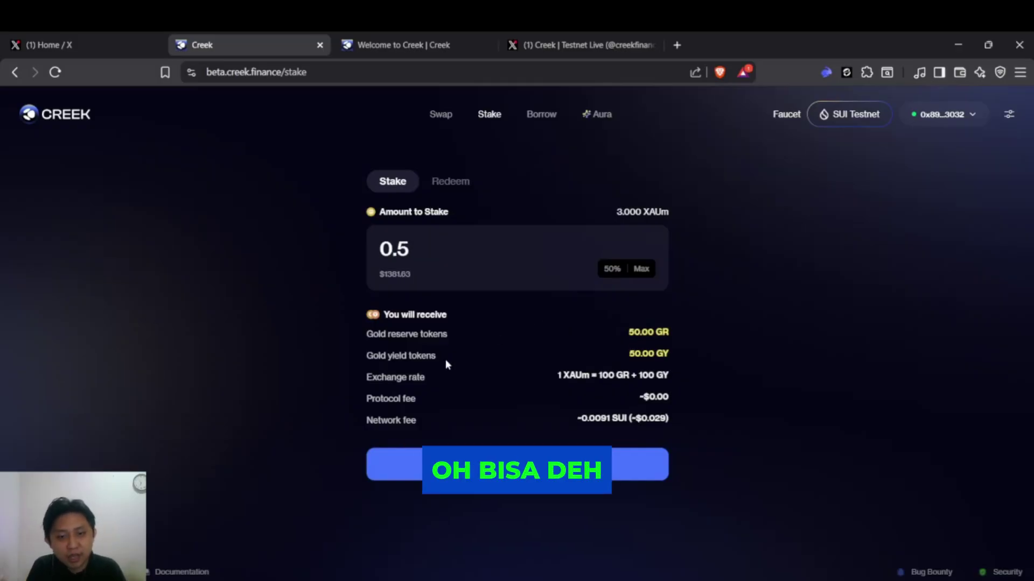
key("BackSpace")
type("2")
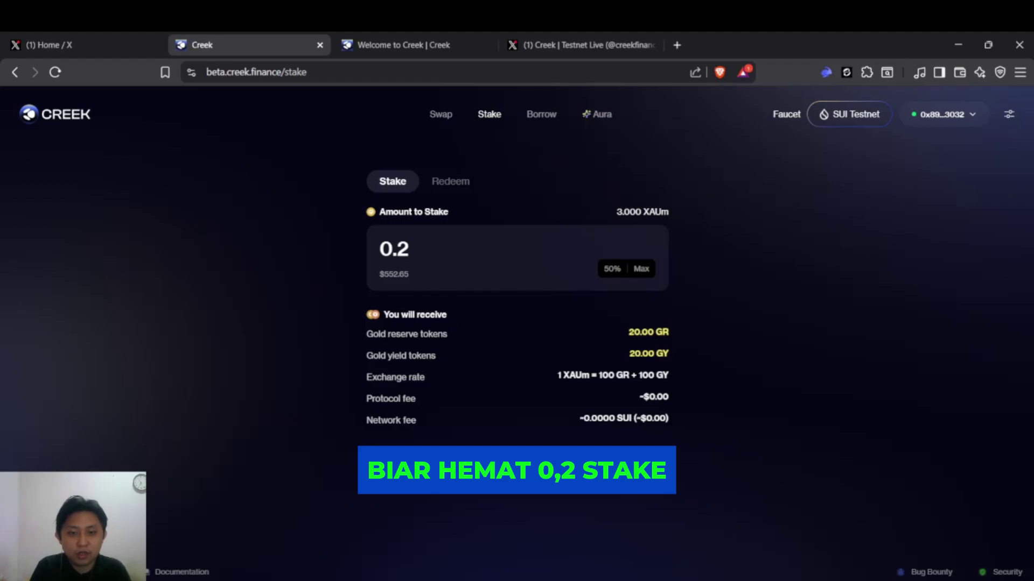
left_click(560, 460)
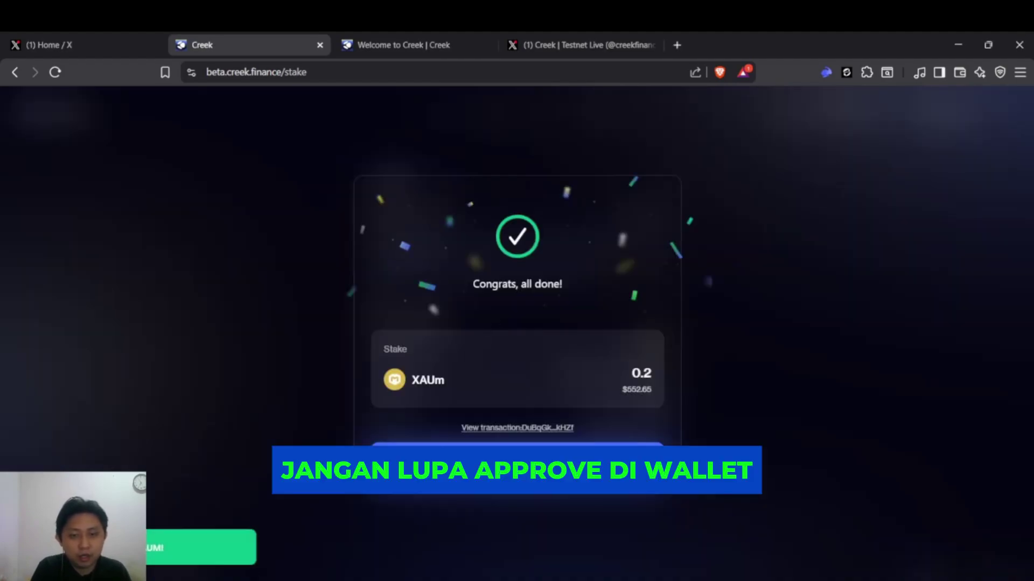
left_click(517, 455)
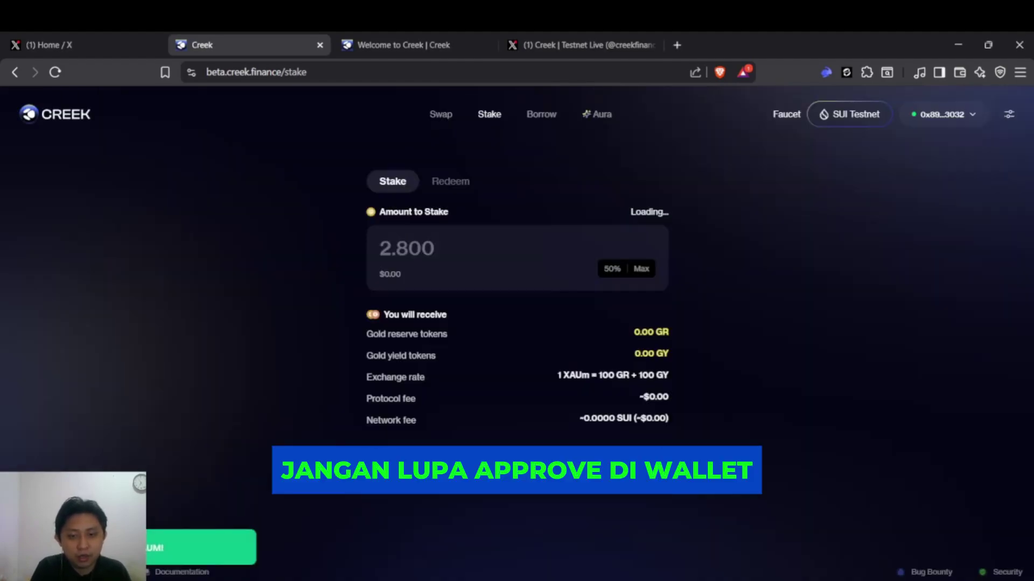
Stake 0.2 XAUm two more times for the Stake XAUm ×3 badge and dismiss the completion messages
left_click(417, 248)
type("0.2")
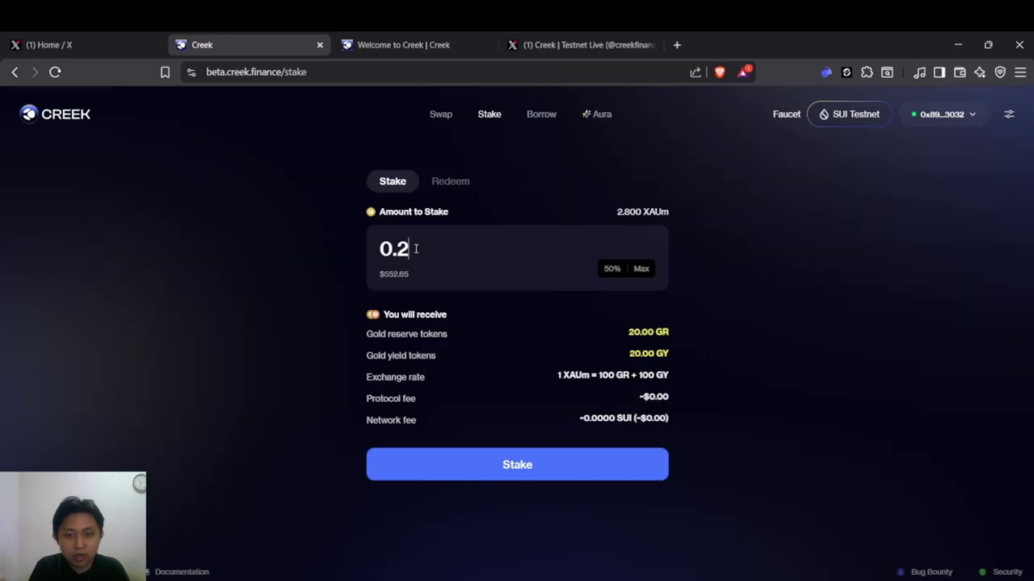
left_click(493, 472)
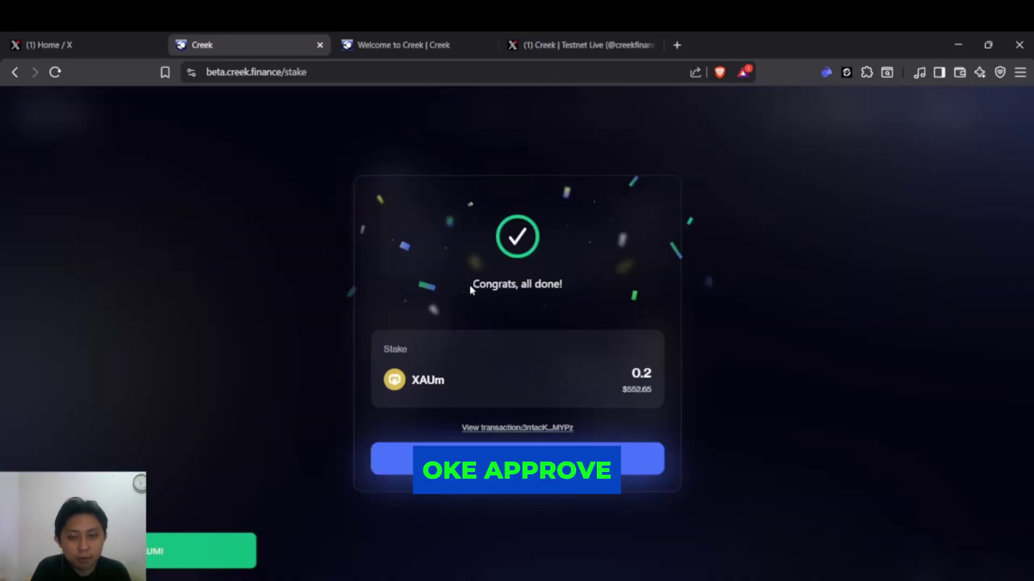
left_click(518, 459)
type("0.2")
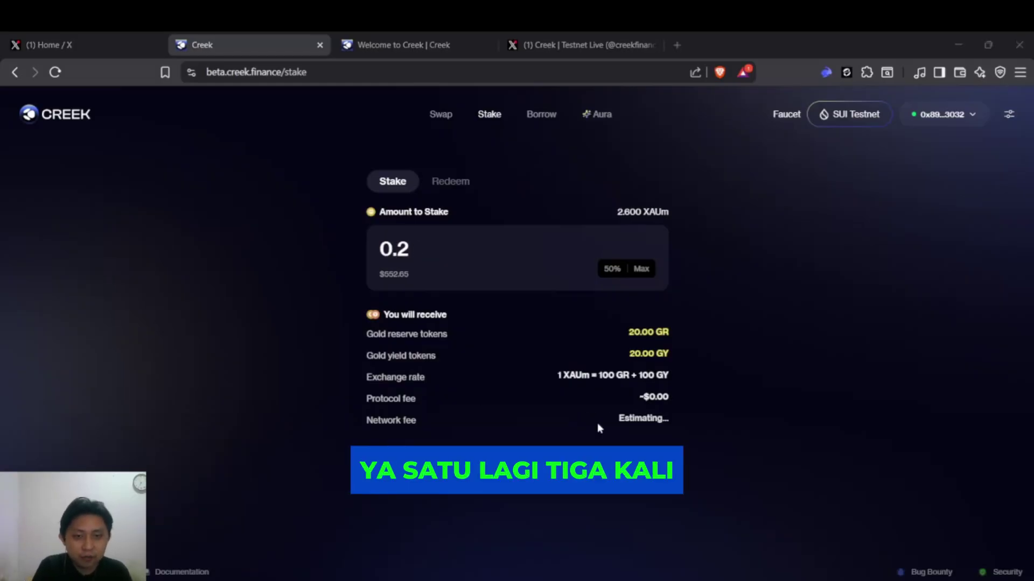
left_click(517, 465)
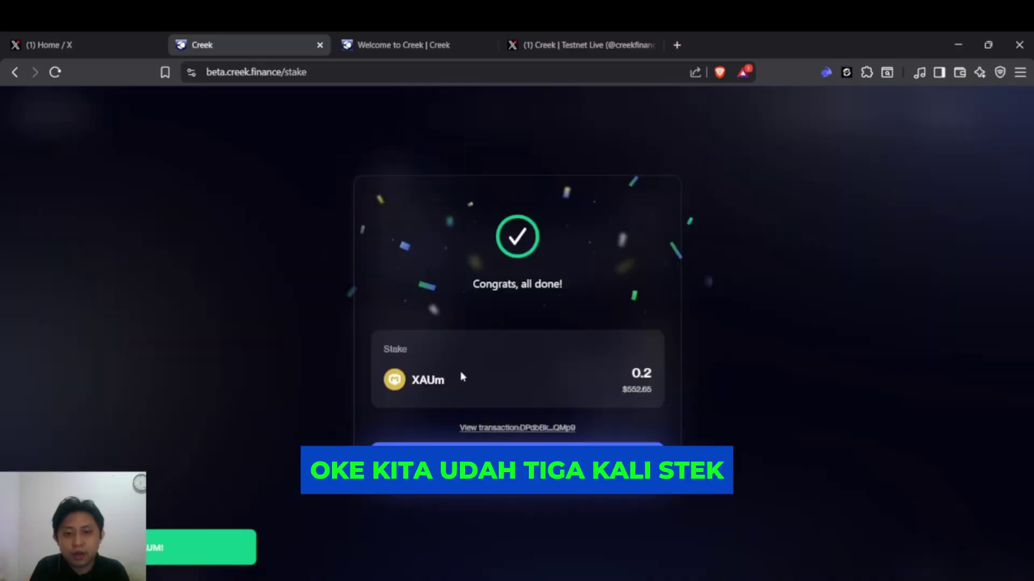
left_click(537, 166)
Check the Stake XAUm ×3 badge on the Aura page and the maximum amount available to redeem
left_click(606, 116)
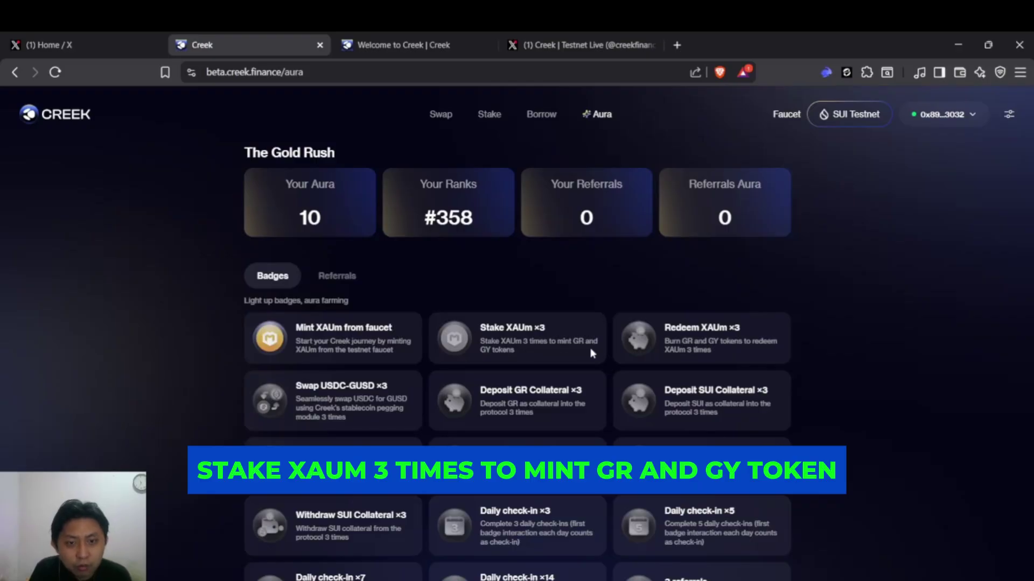
left_click(486, 115)
left_click(437, 182)
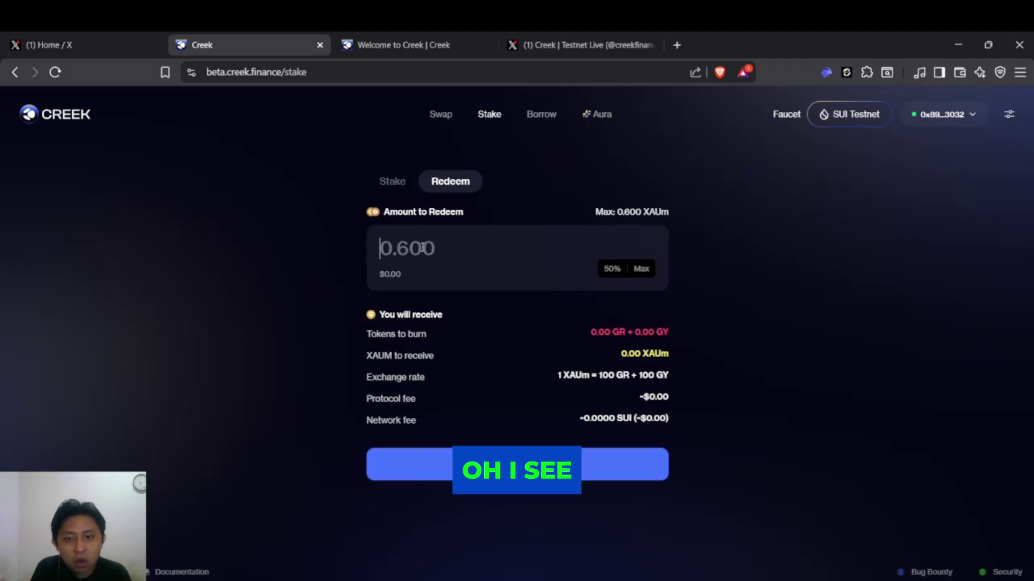
Stake 0.6 XAUm, approve the transaction in the wallet and dismiss the completion message
left_click(391, 181)
left_click(424, 246)
type("1")
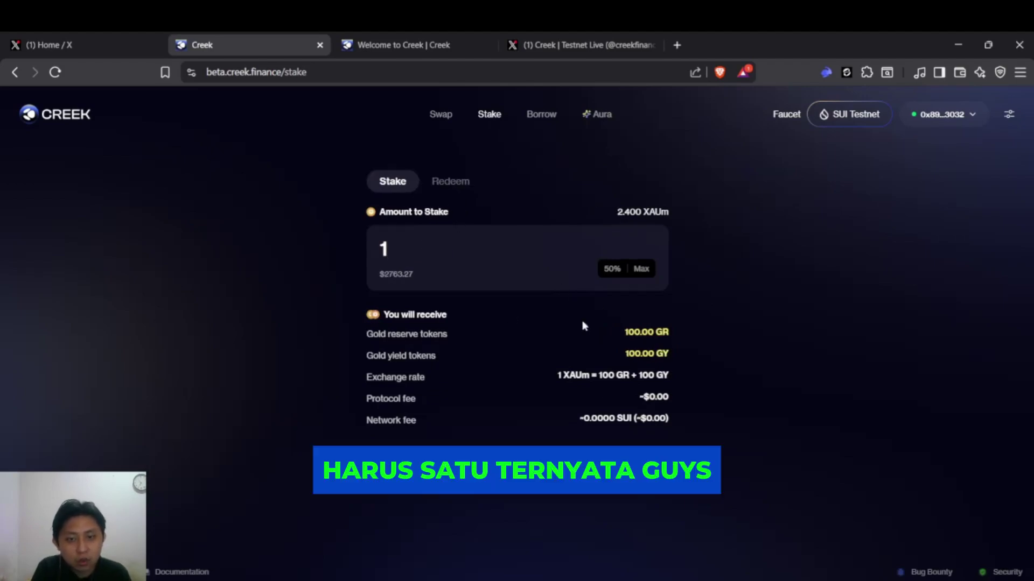
key("BackSpace")
type("0.6")
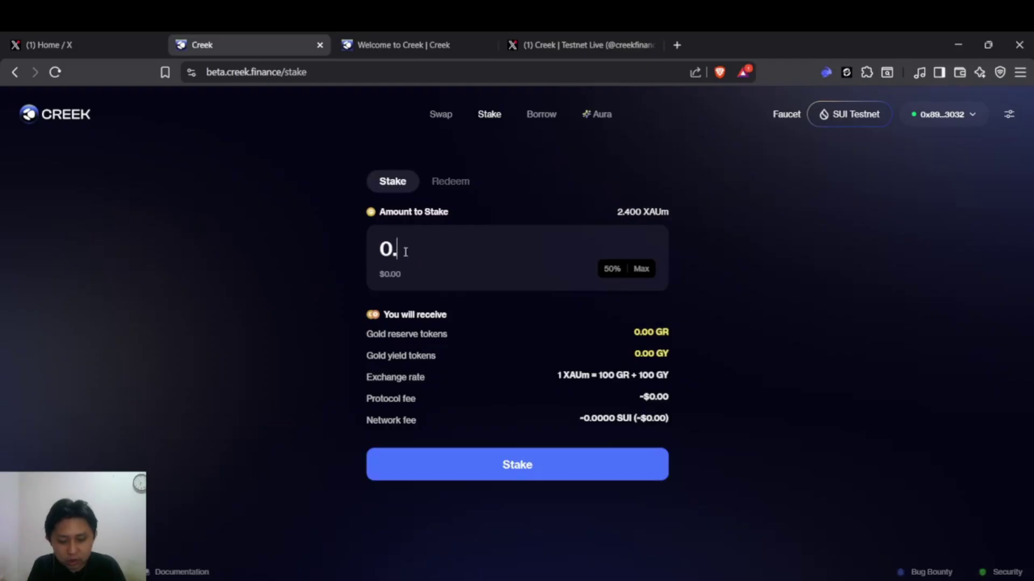
left_click(504, 470)
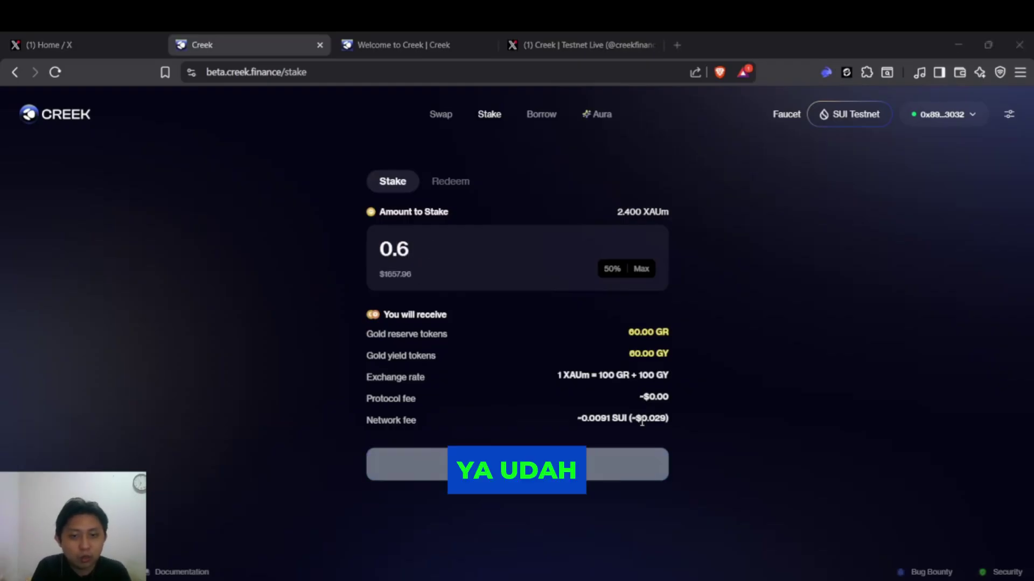
left_click(965, 443)
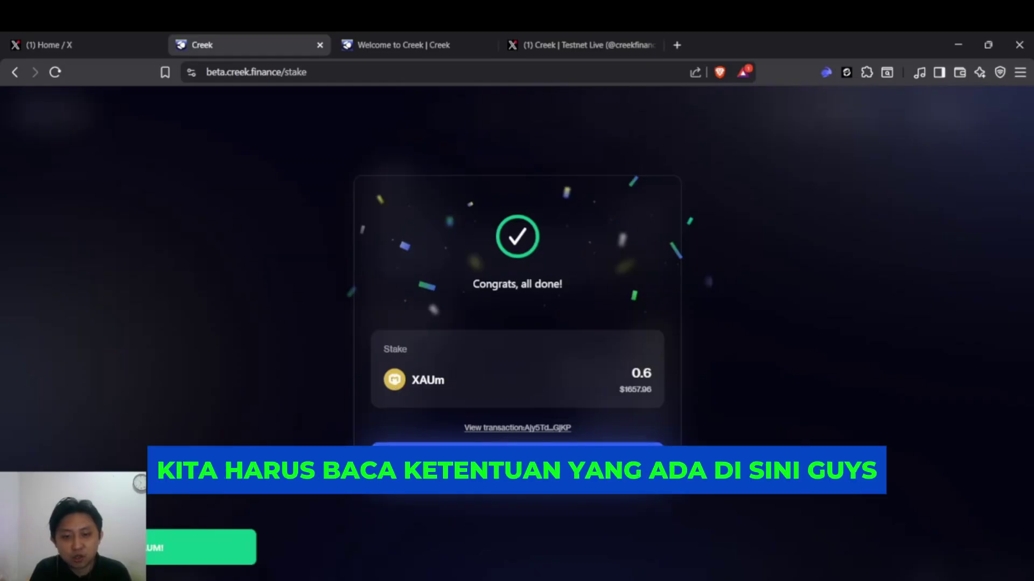
left_click(517, 458)
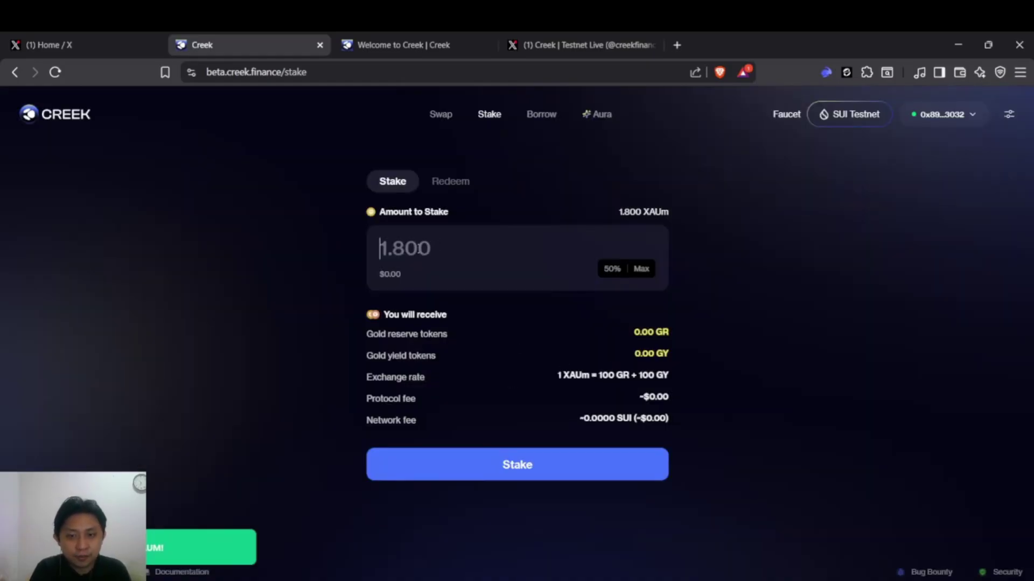
Stake the maximum remaining amount of 1.8 XAUm and dismiss the completion message
left_click(641, 269)
left_click(510, 478)
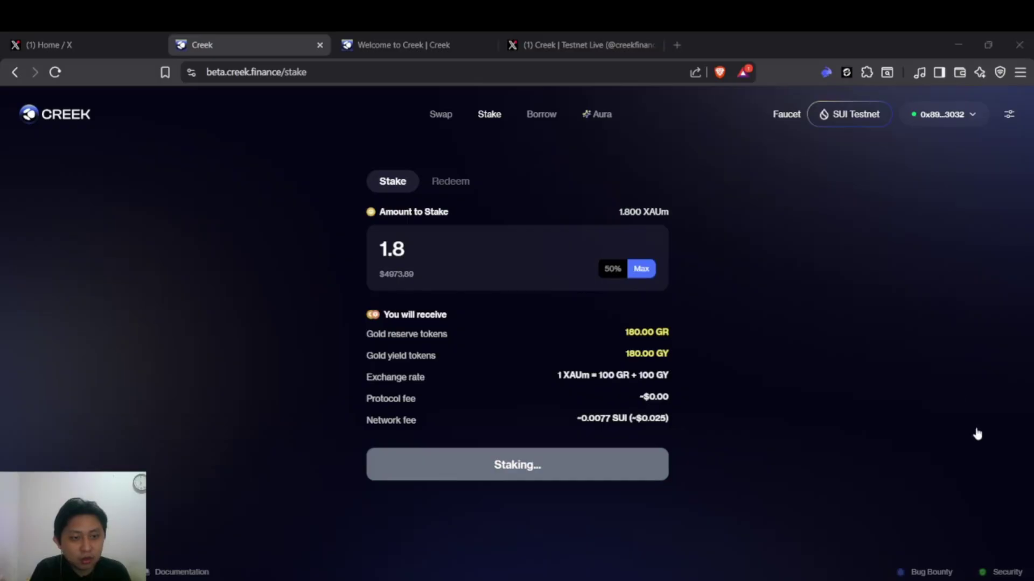
left_click(546, 460)
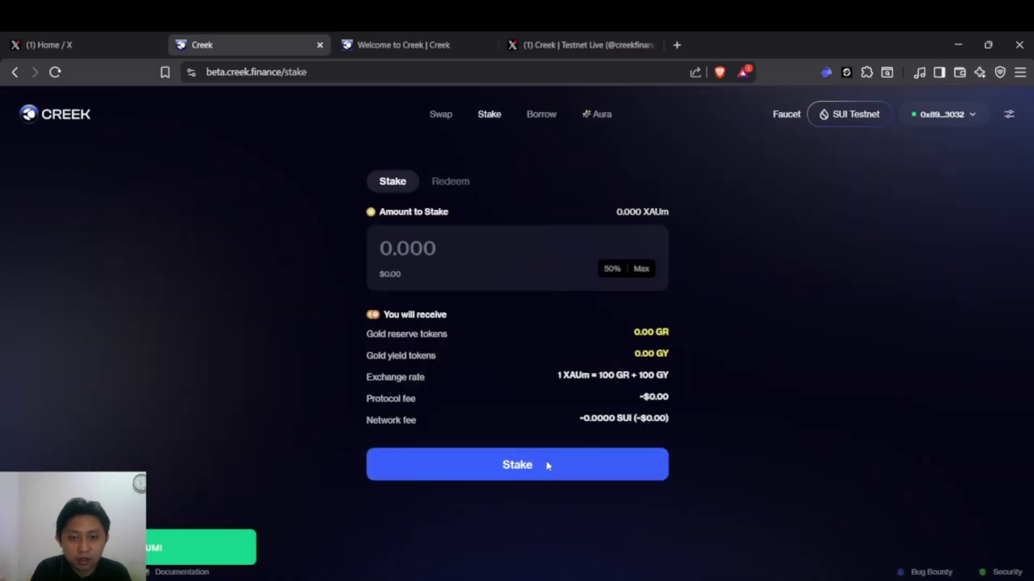
Check the Redeem XAUm ×3 badge requirements on the Aura page
left_click(428, 181)
left_click(393, 183)
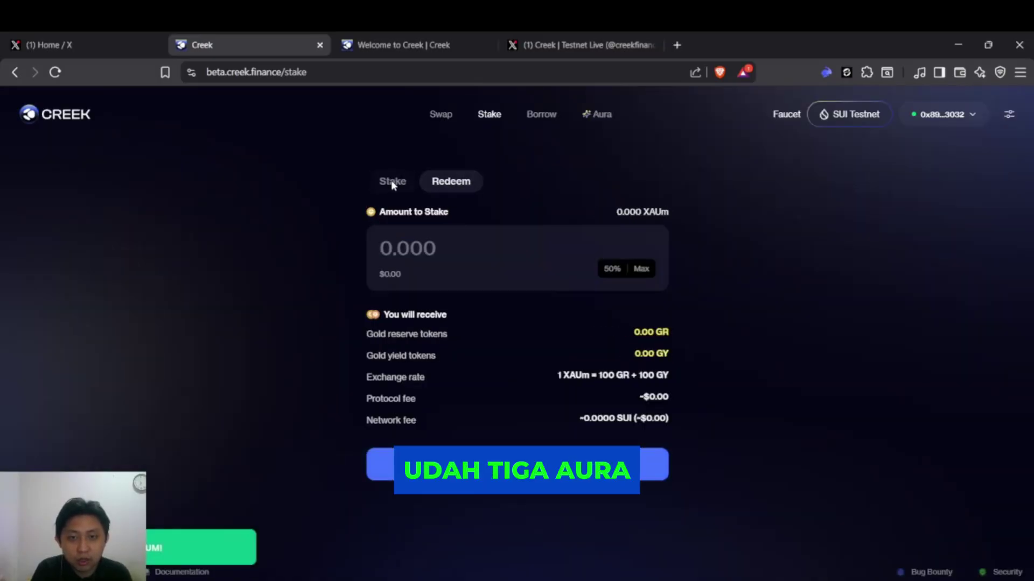
left_click(596, 114)
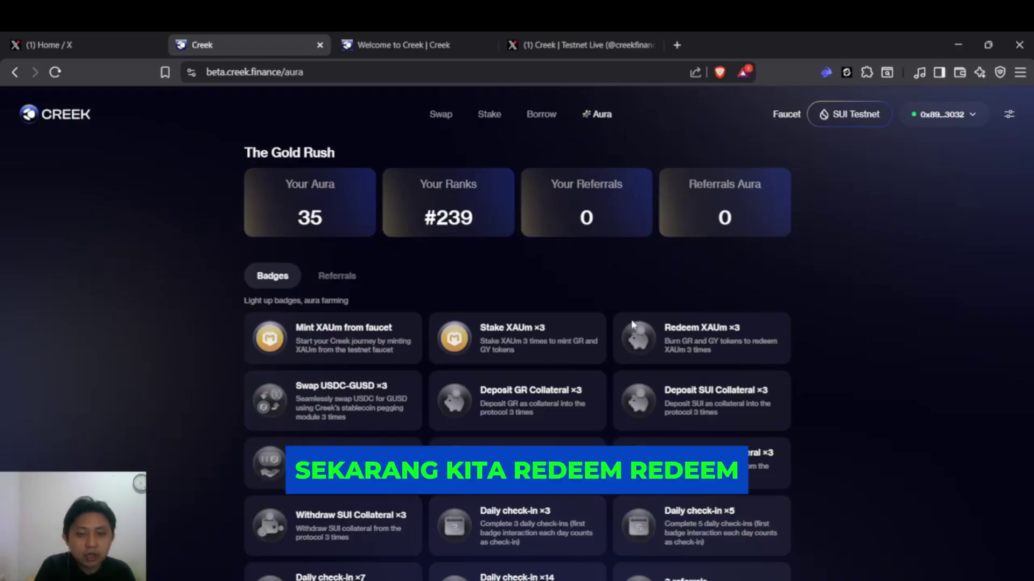
Redeem the maximum of 3 XAUm, dismiss the completion message and check the Redeem XAUm ×3 badge on the Aura page
left_click(488, 115)
left_click(450, 181)
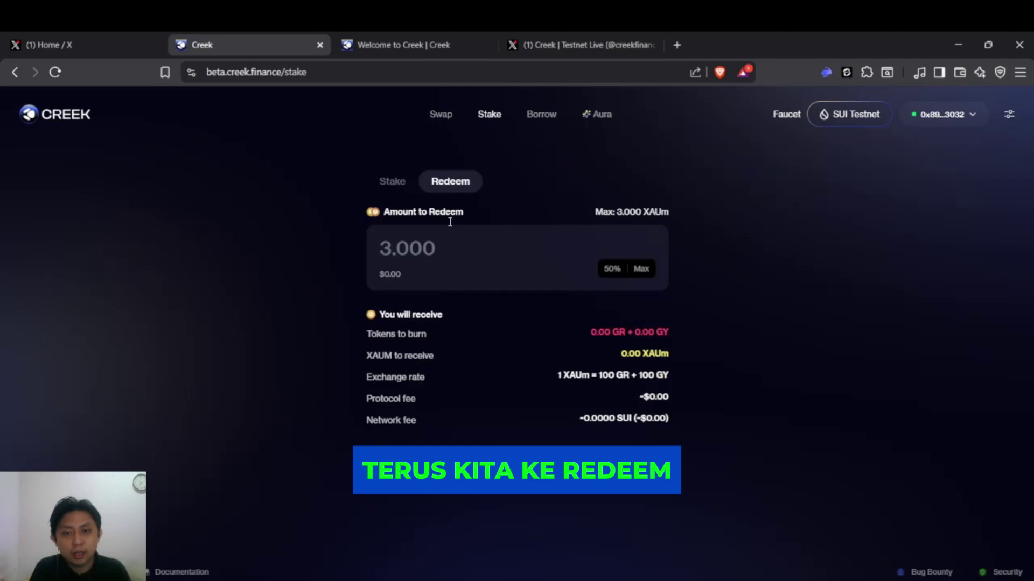
left_click(640, 269)
left_click(594, 466)
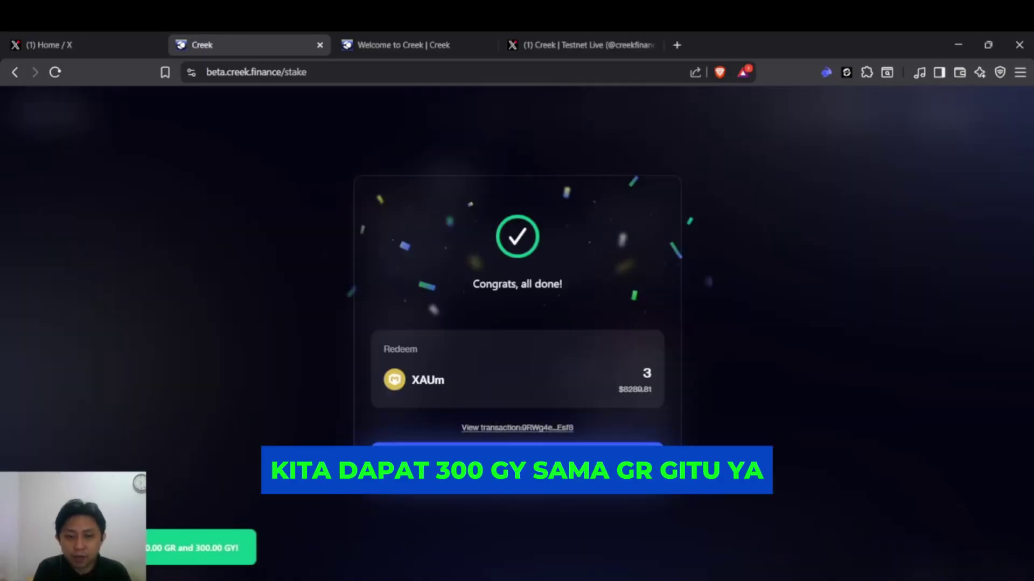
left_click(517, 460)
left_click(393, 181)
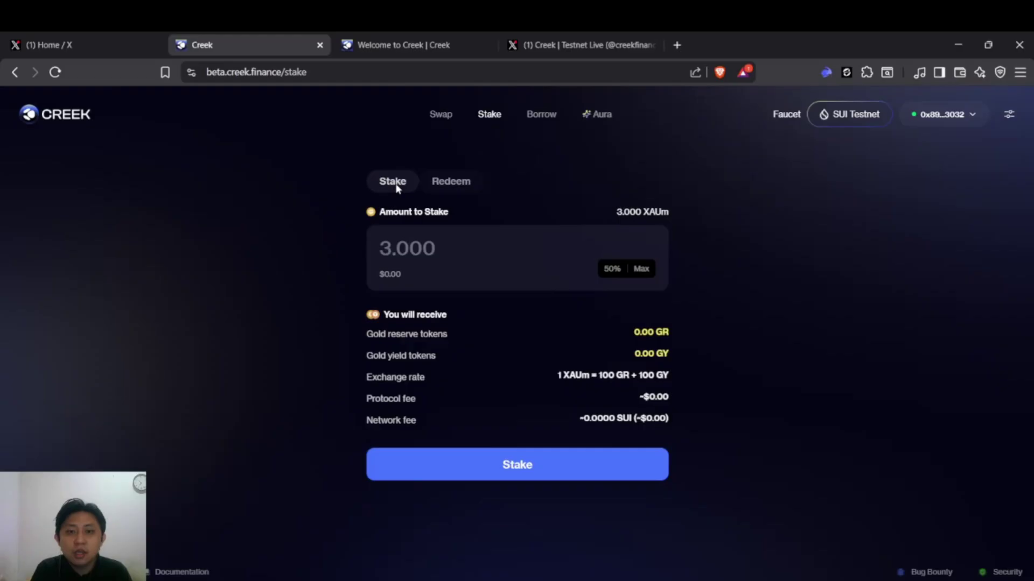
left_click(604, 118)
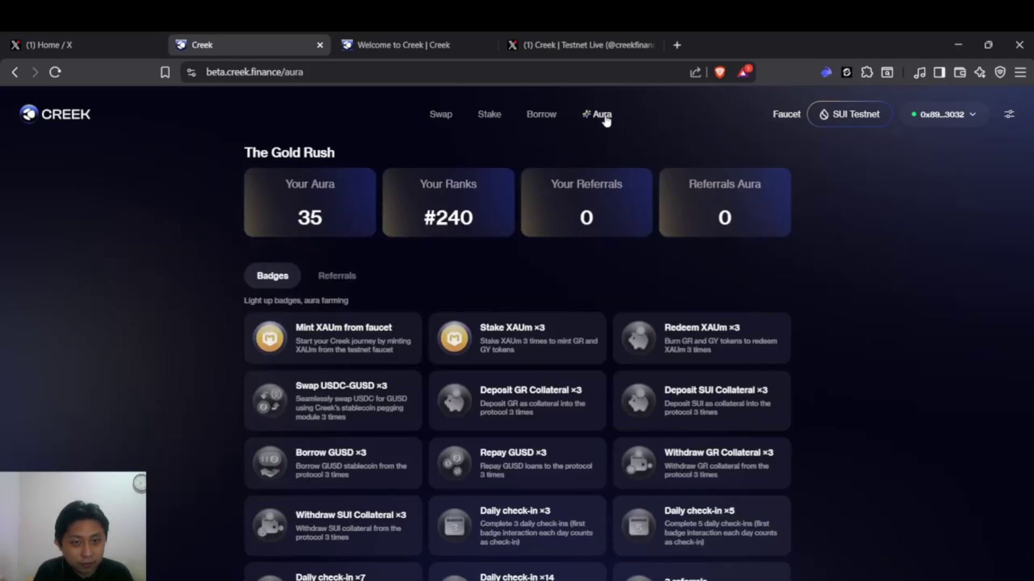
Stake the maximum of 3 XAUm again and dismiss the completion message
left_click(487, 120)
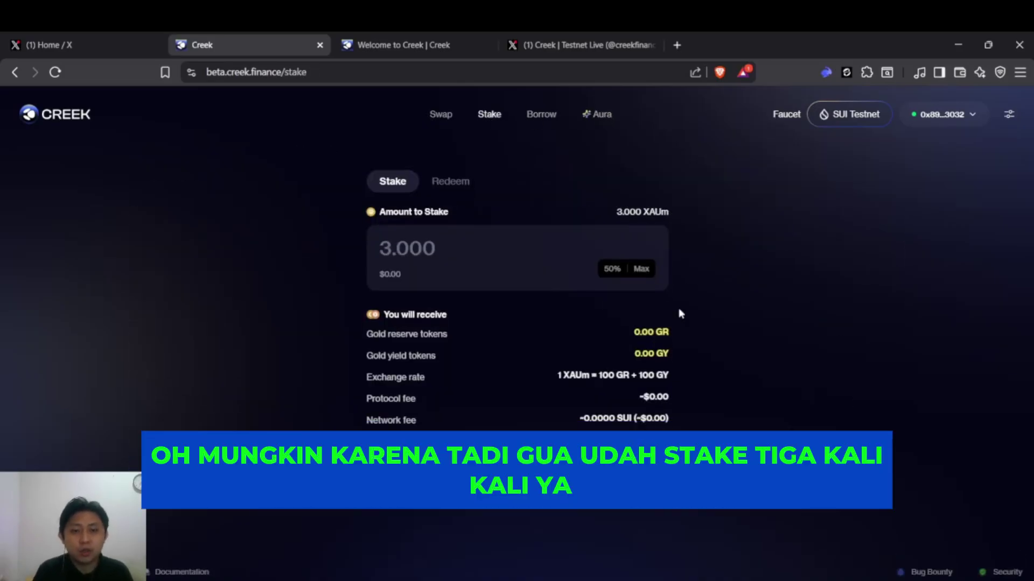
left_click(452, 183)
left_click(392, 181)
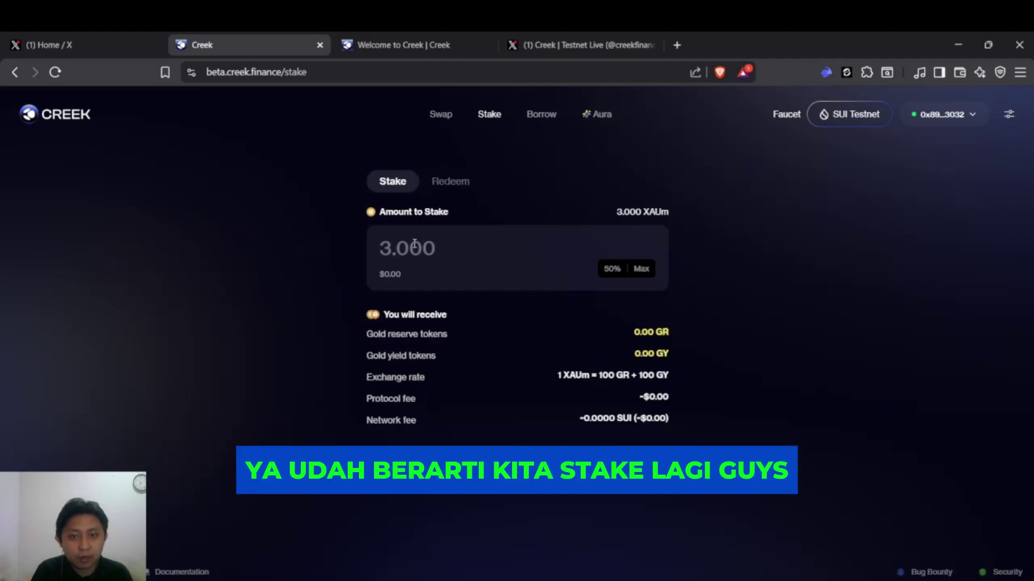
left_click(641, 269)
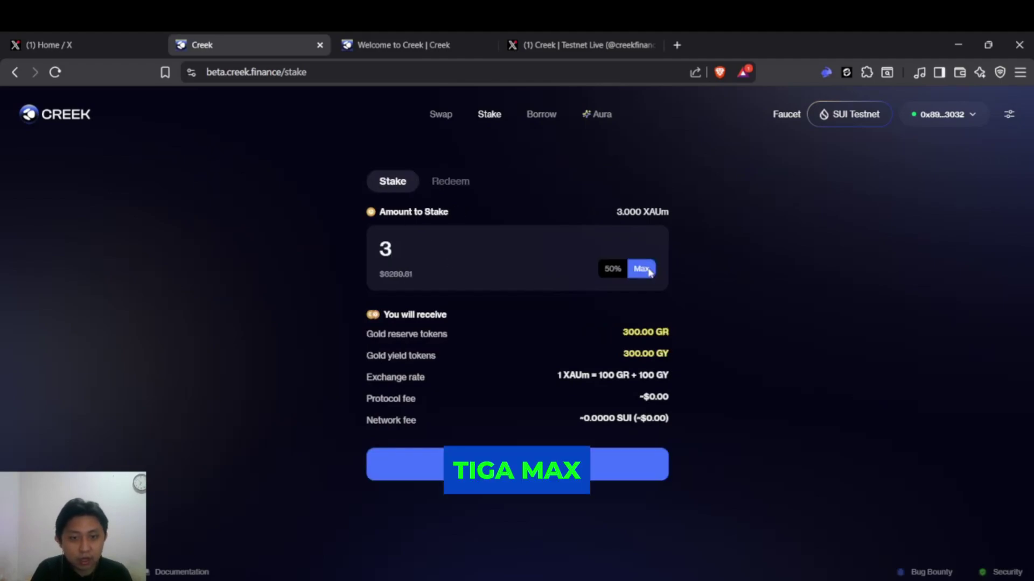
left_click(595, 464)
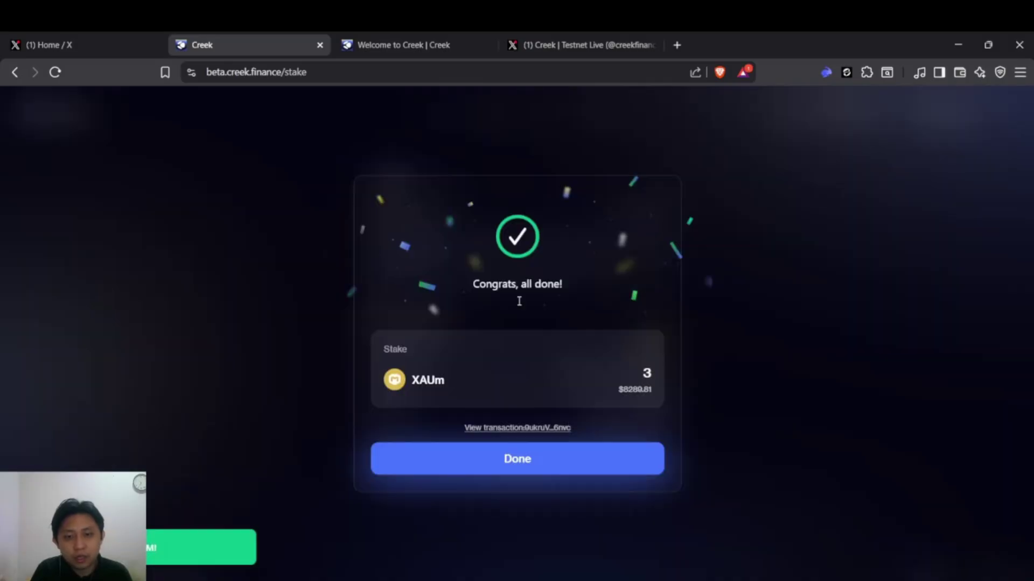
left_click(517, 459)
Redeem 1 XAUm out of the staked amount
left_click(444, 182)
left_click(430, 265)
type("1")
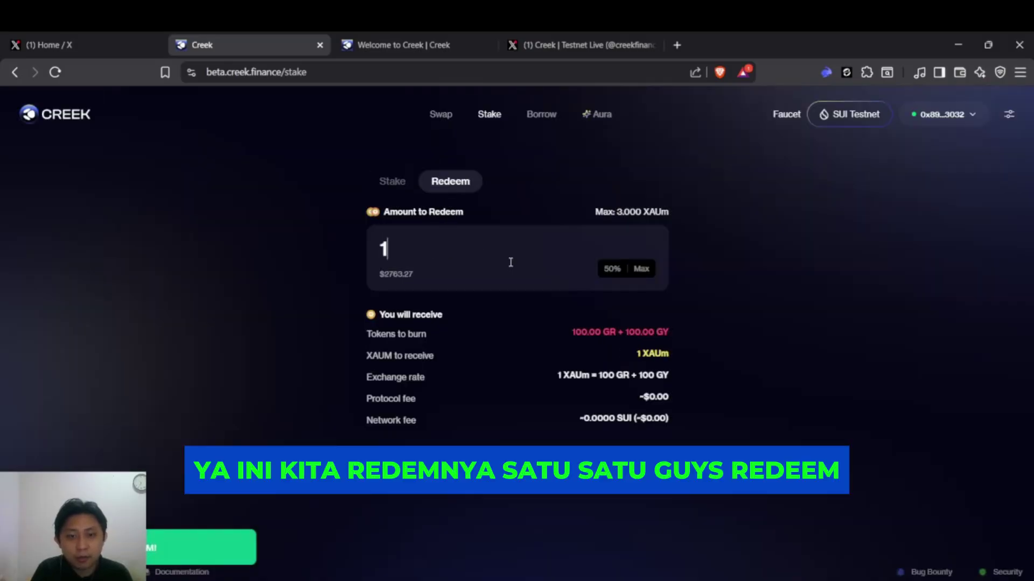
left_click(517, 465)
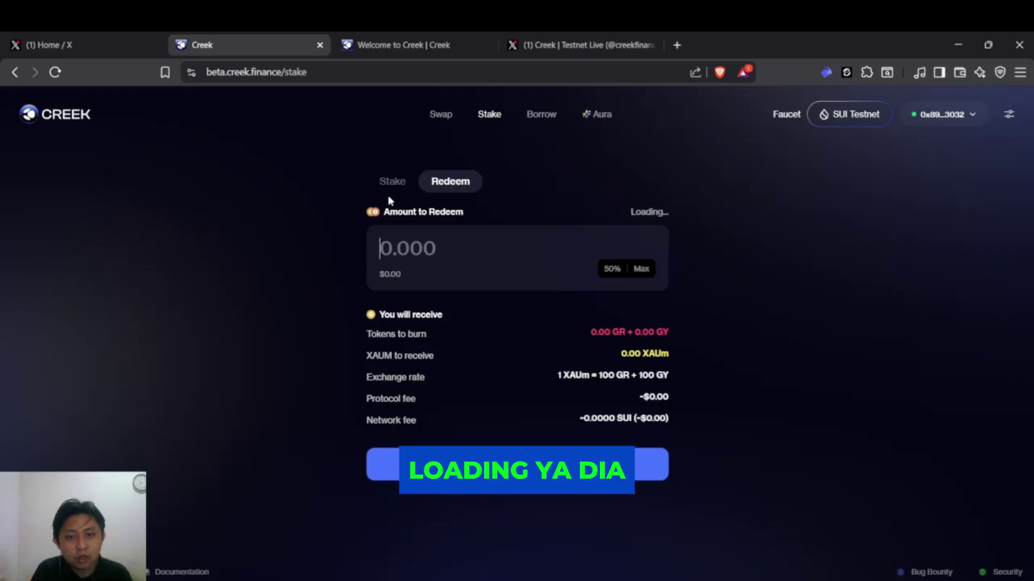
Check the remaining redeemable amount, the Aura badges and rank, and the Borrow page
left_click(397, 184)
left_click(458, 181)
left_click(443, 239)
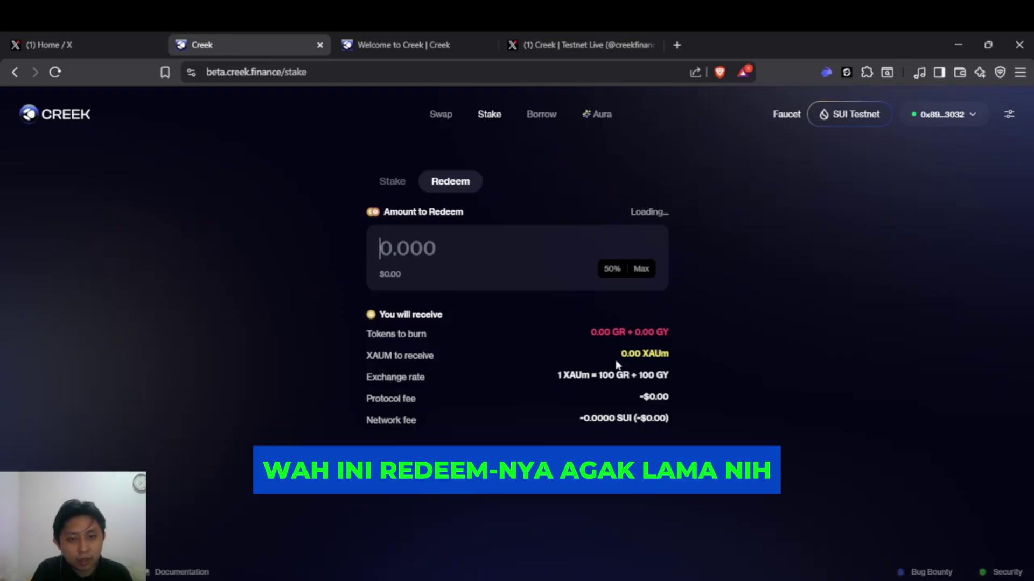
left_click(597, 114)
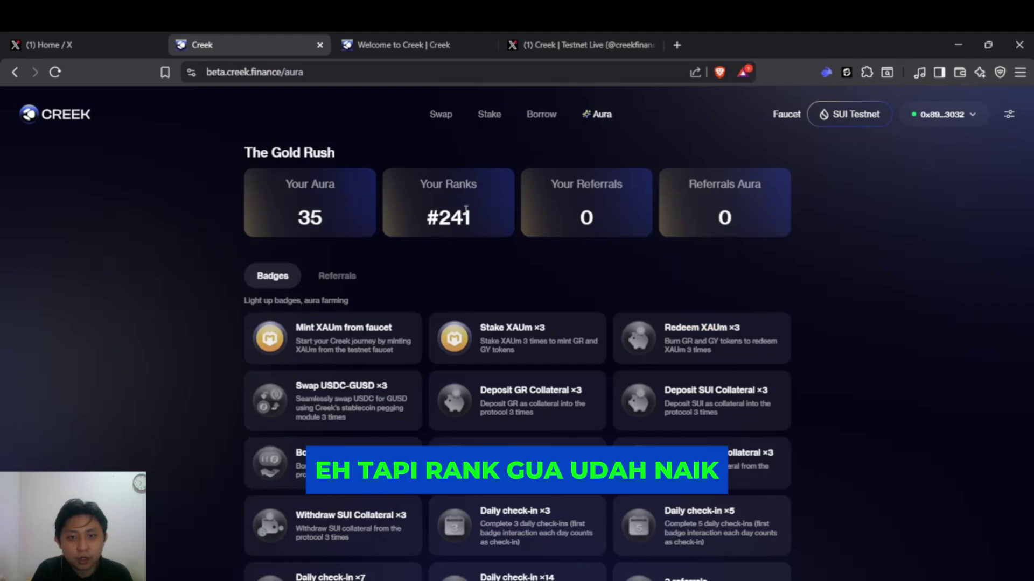
left_click(539, 113)
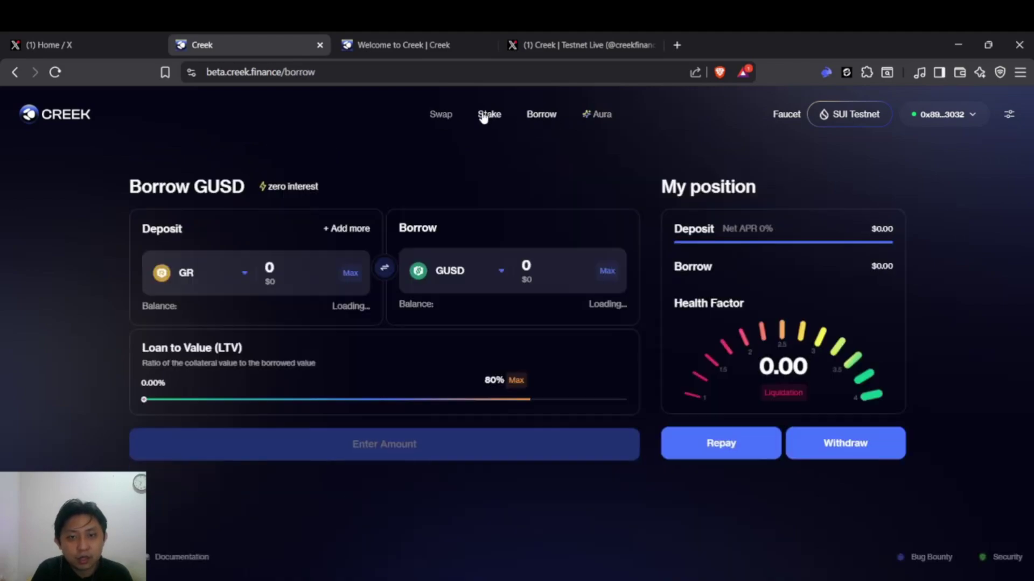
Redeem 50% of the remaining amount, 1 XAUm, and dismiss the completion message
left_click(486, 114)
left_click(451, 181)
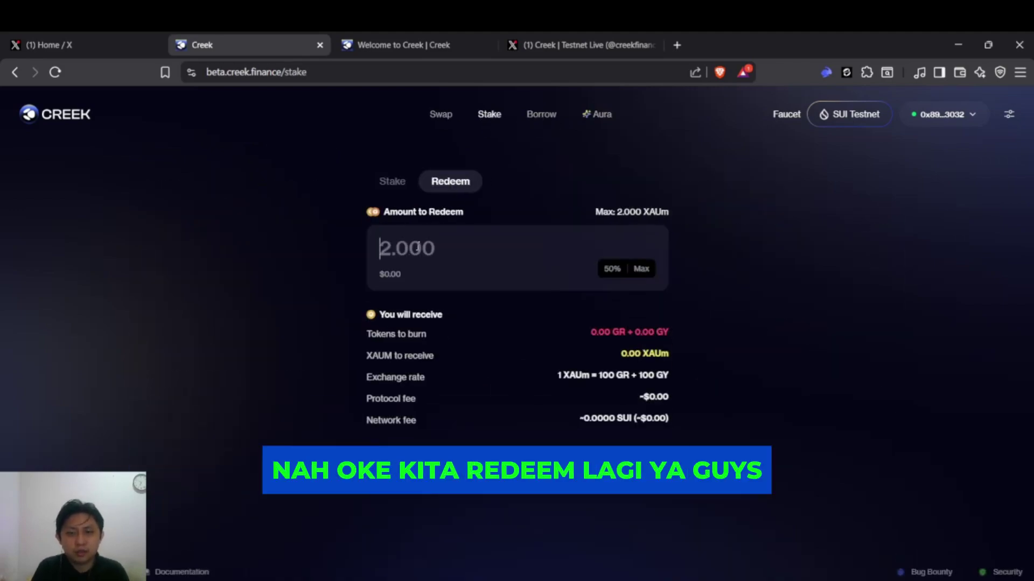
left_click(612, 269)
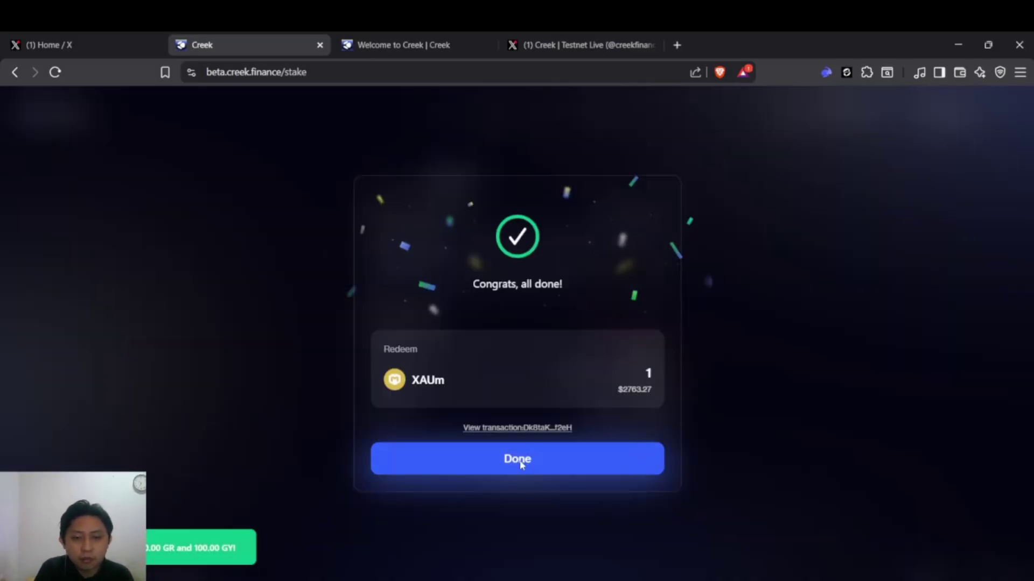
left_click(524, 462)
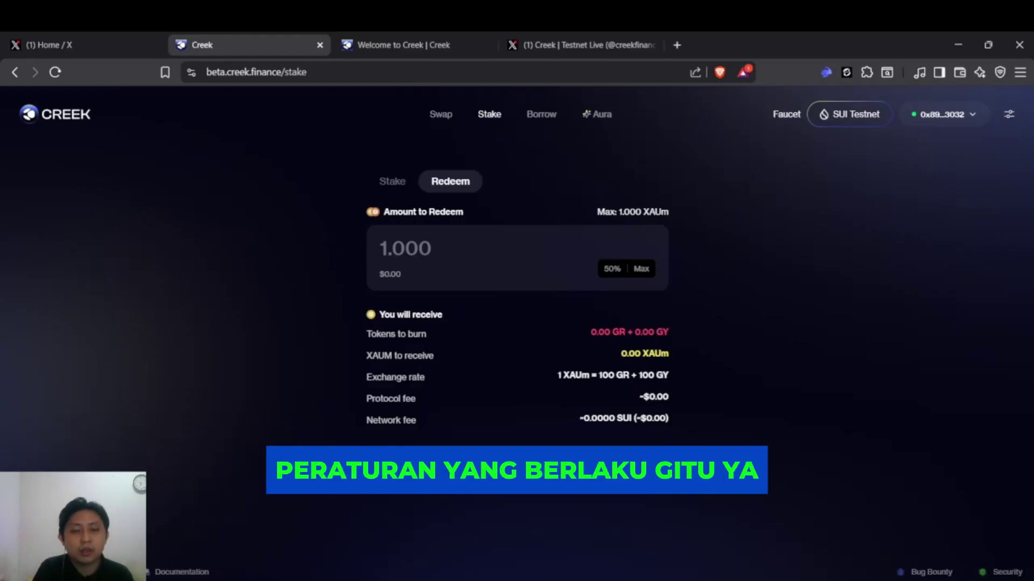
Redeem the last 1 XAUm and check the Redeem XAUm ×3 badge on the Aura page
left_click(435, 252)
type("1")
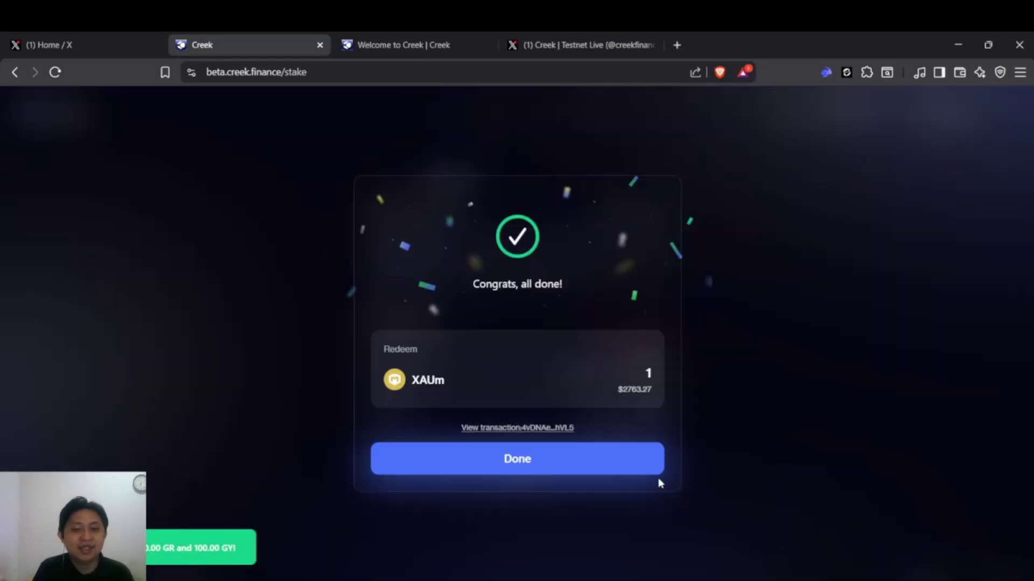
left_click(657, 473)
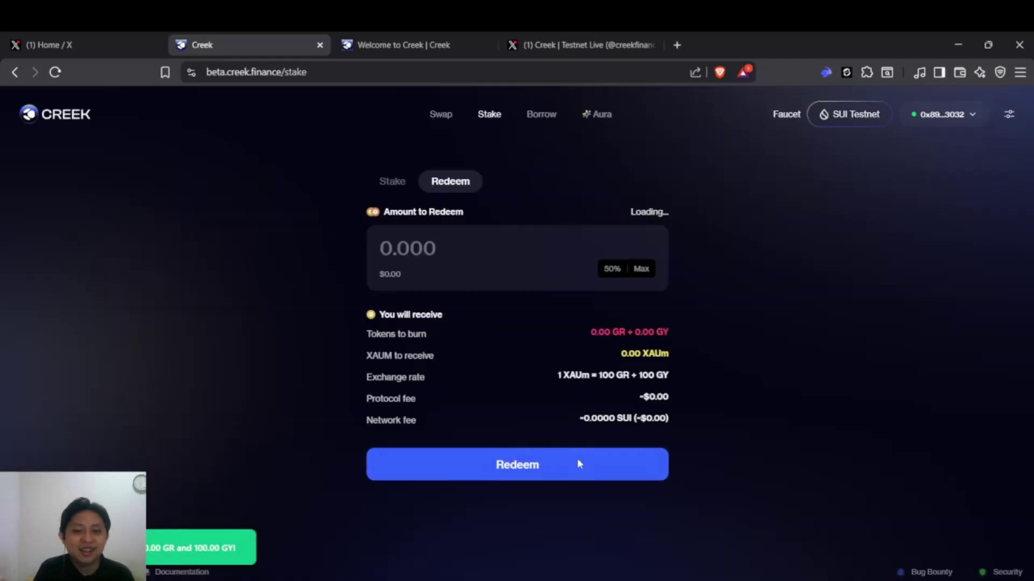
left_click(392, 181)
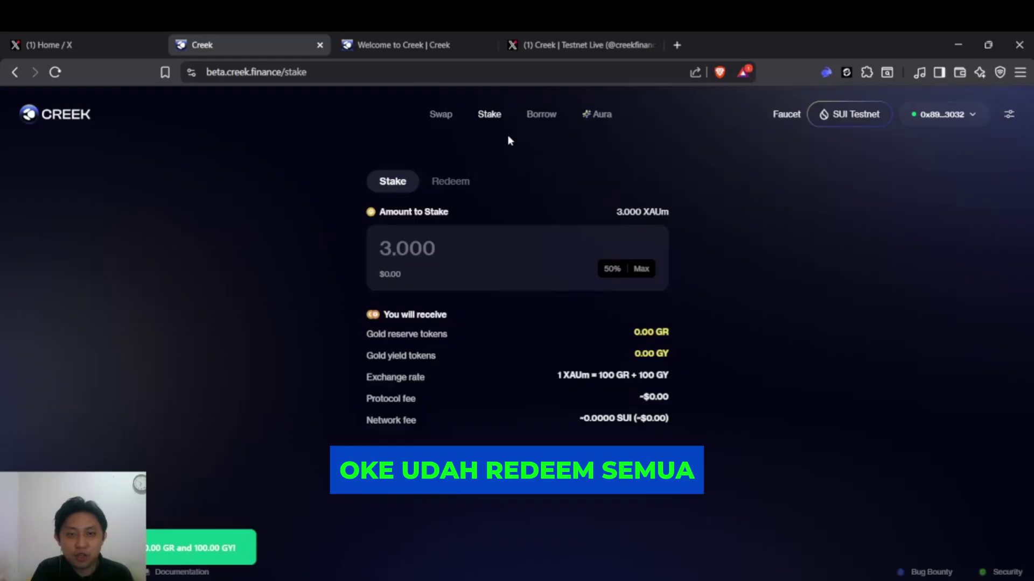
left_click(586, 114)
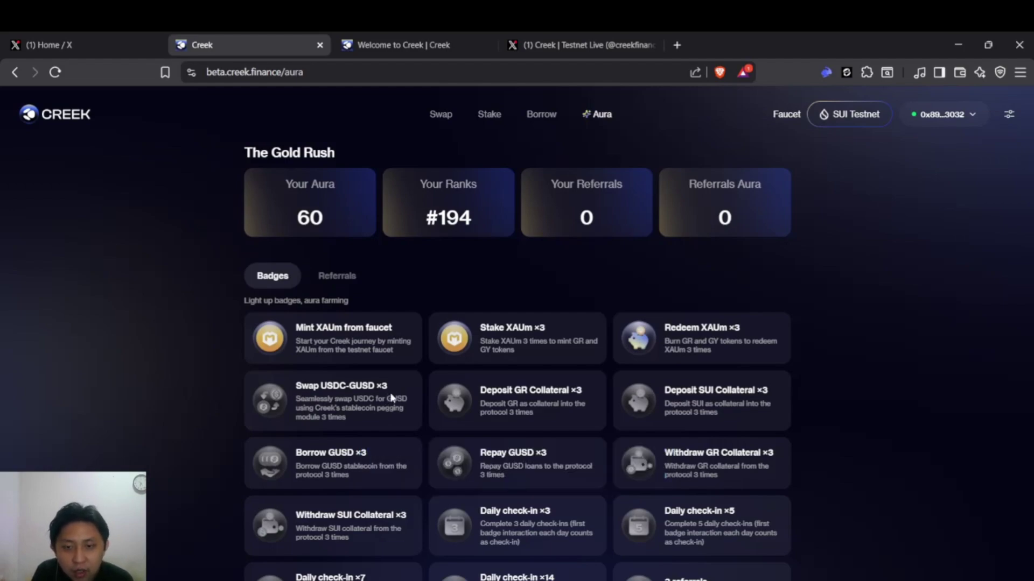
Swap 10 USDC for GUSD and dismiss the completion message
left_click(438, 116)
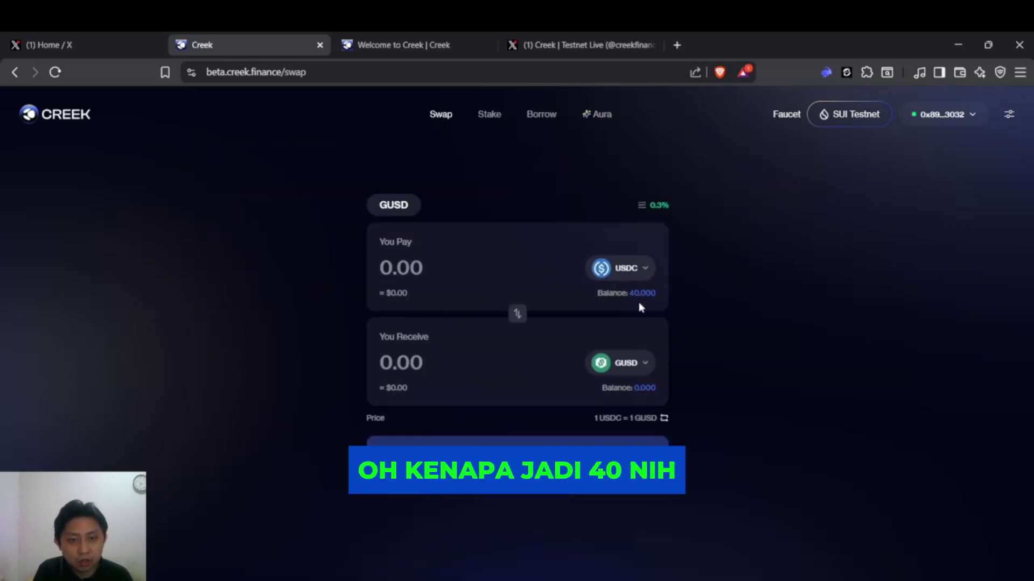
left_click(410, 281)
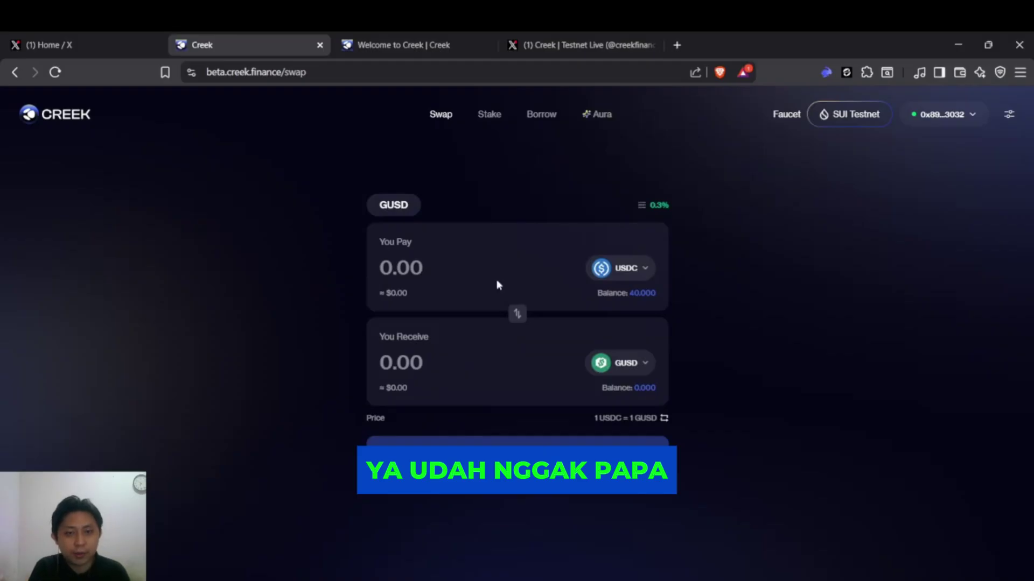
type("10")
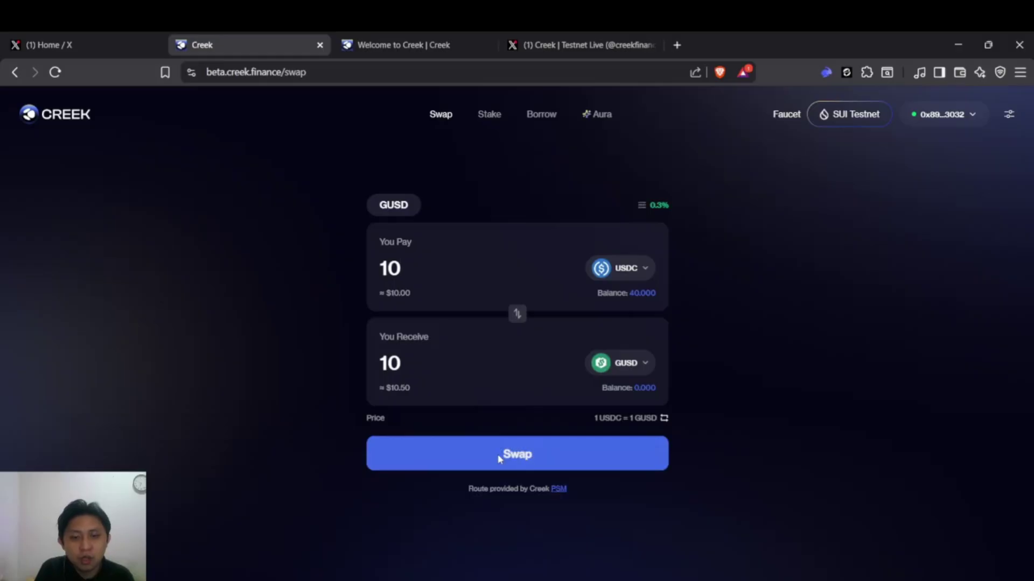
left_click(498, 453)
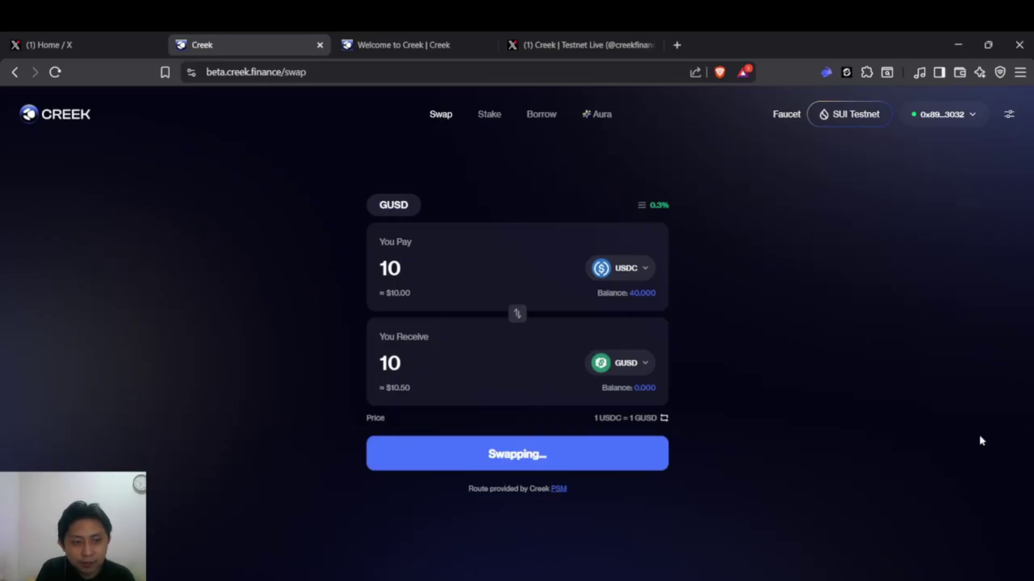
left_click(485, 456)
Swap another 10 USDC for GUSD, approve the transaction in the wallet and dismiss the completion message
left_click(398, 268)
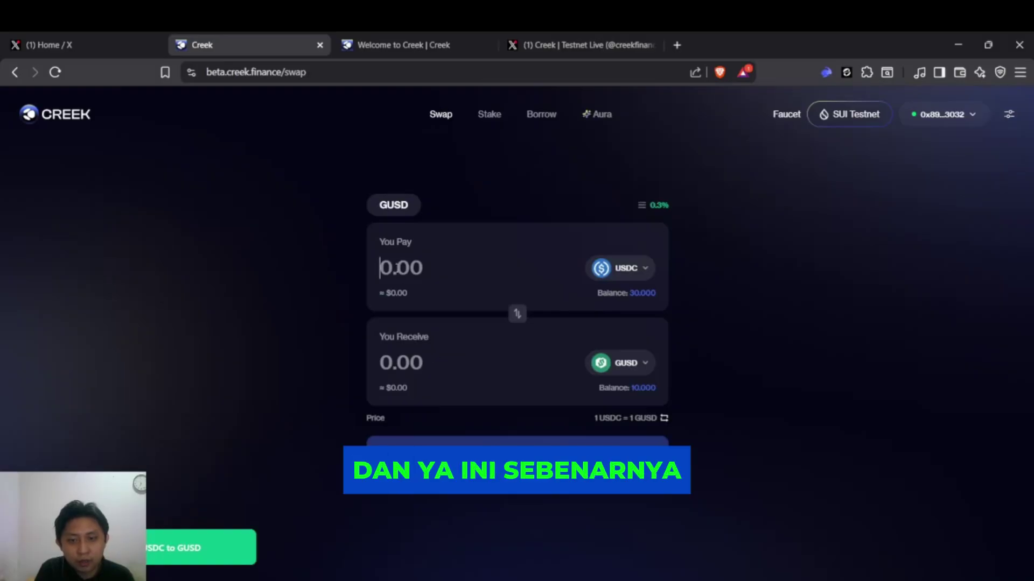
type("10")
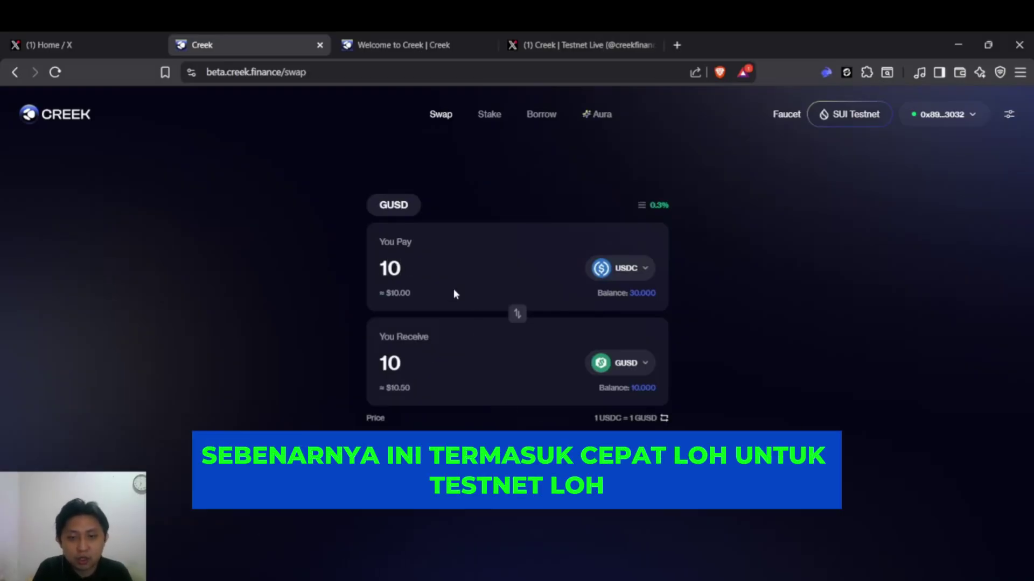
left_click(986, 439)
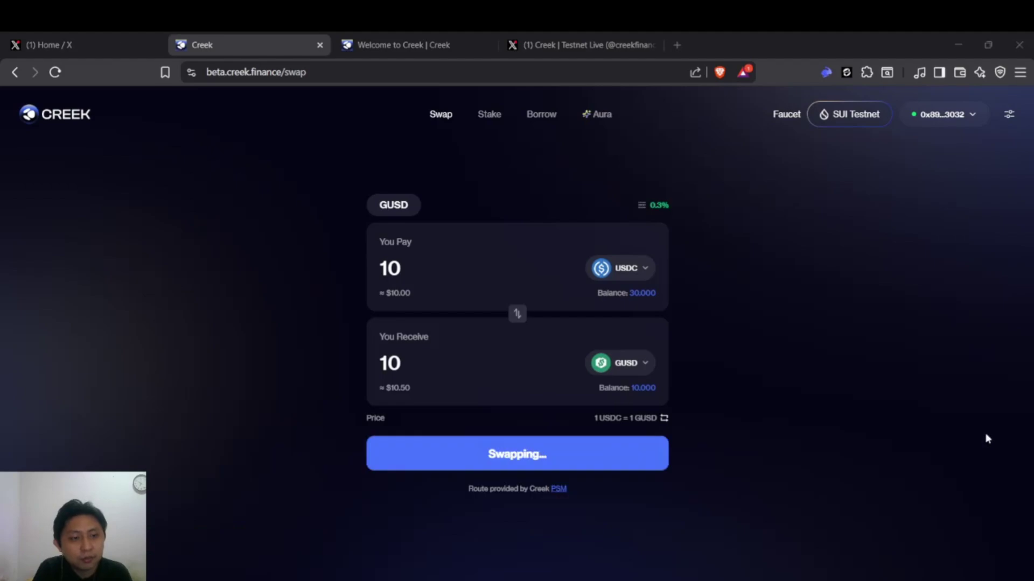
left_click(516, 458)
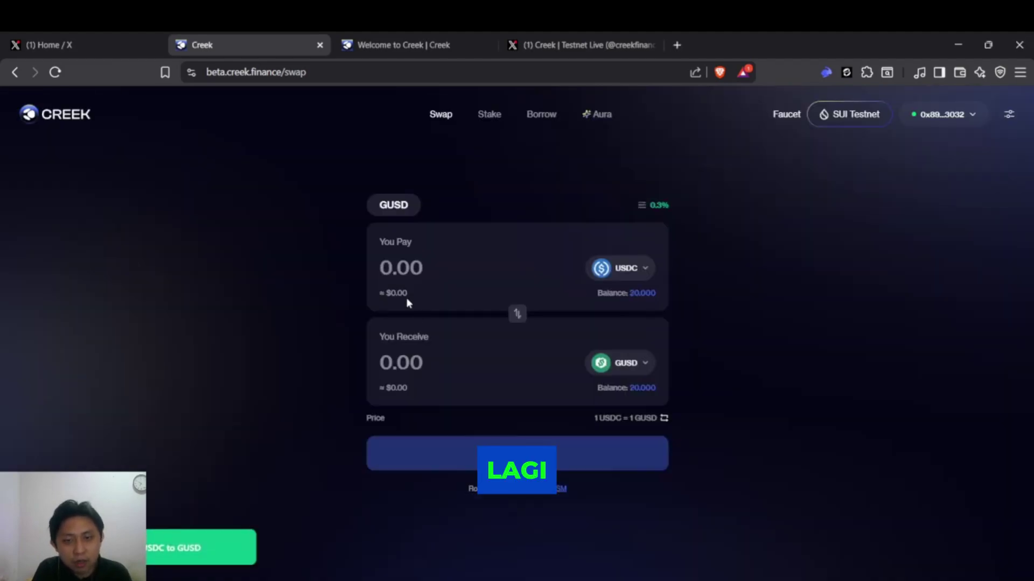
Swap 10 USDC for GUSD a third time, approve it in the wallet and dismiss the completion message
left_click(398, 278)
type("10")
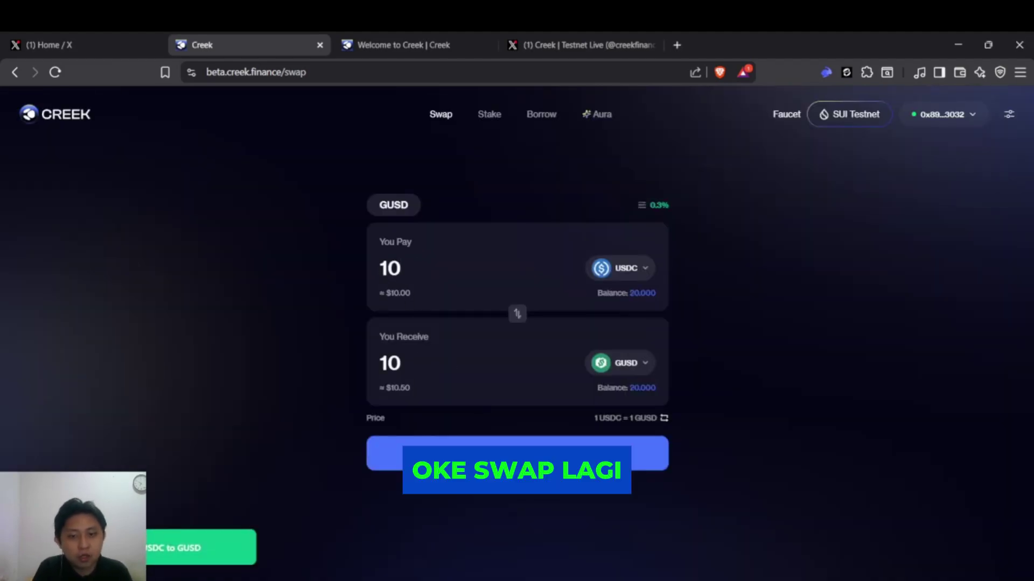
left_click(658, 452)
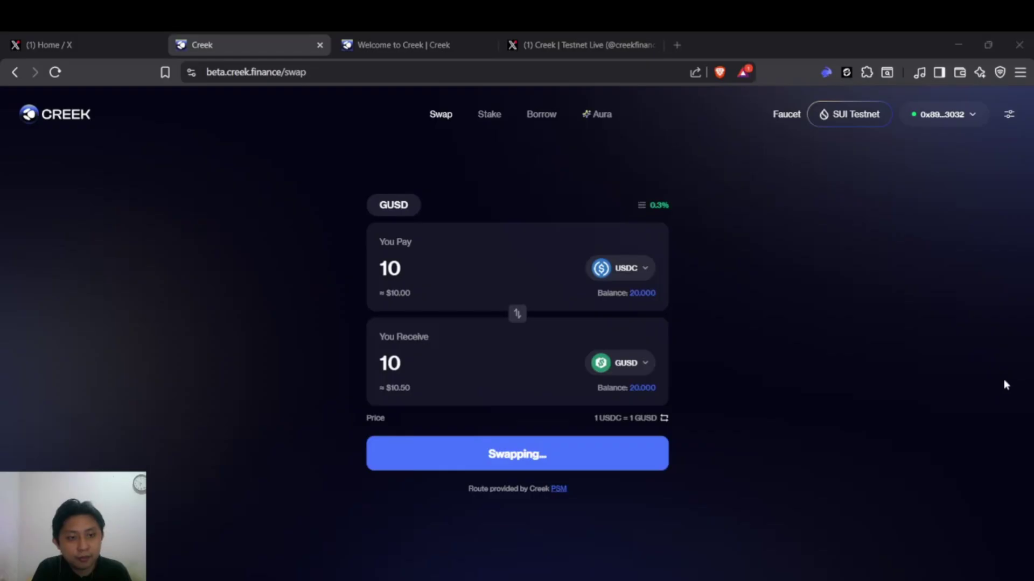
left_click(996, 445)
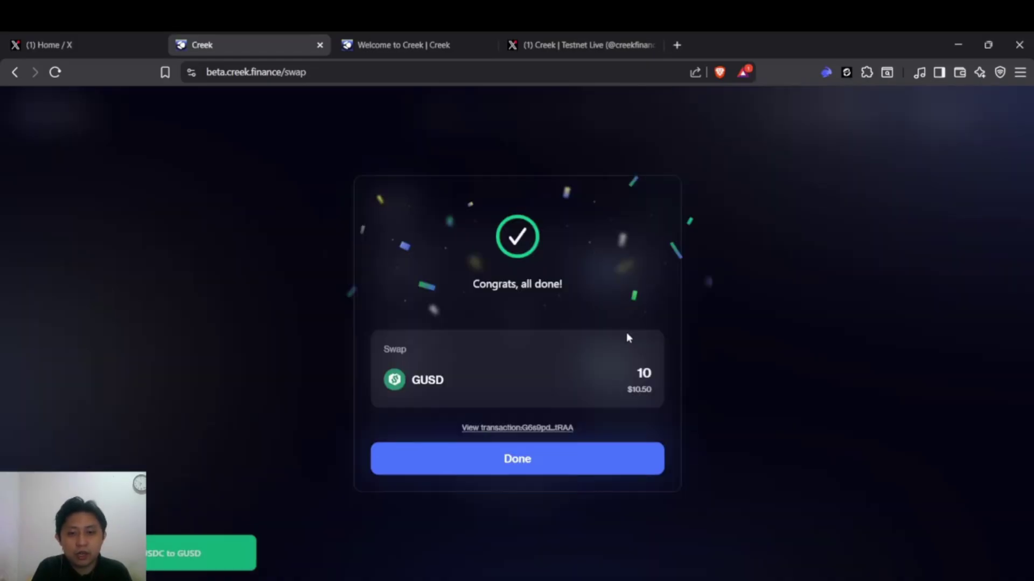
left_click(532, 458)
Check the Swap USDC-GUSD ×3 badge and the remaining badge tasks on the Aura page
left_click(600, 120)
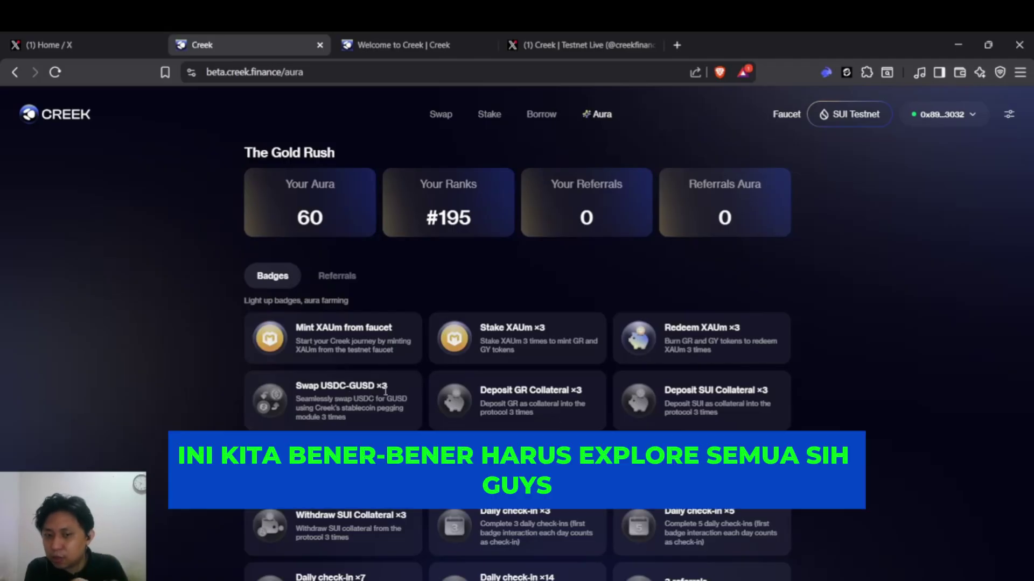
scroll(369, 405, "down", 2)
scroll(430, 401, "up", 2)
scroll(490, 396, "down", 1)
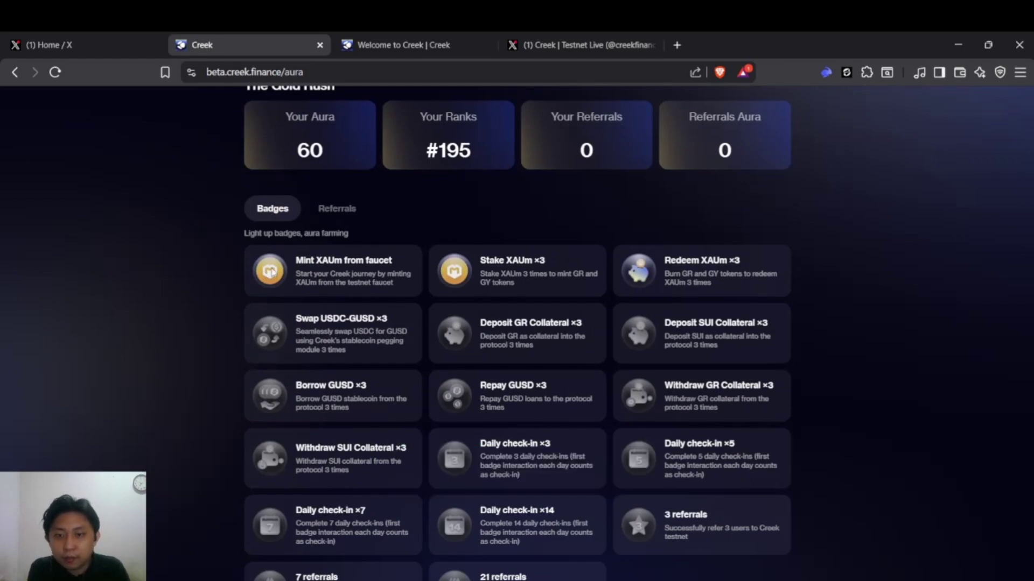
Review the GUSD balance on the Swap page and the updated badges, including Deposit GR Collateral ×3, on the Aura page
scroll(434, 267, "up", 1)
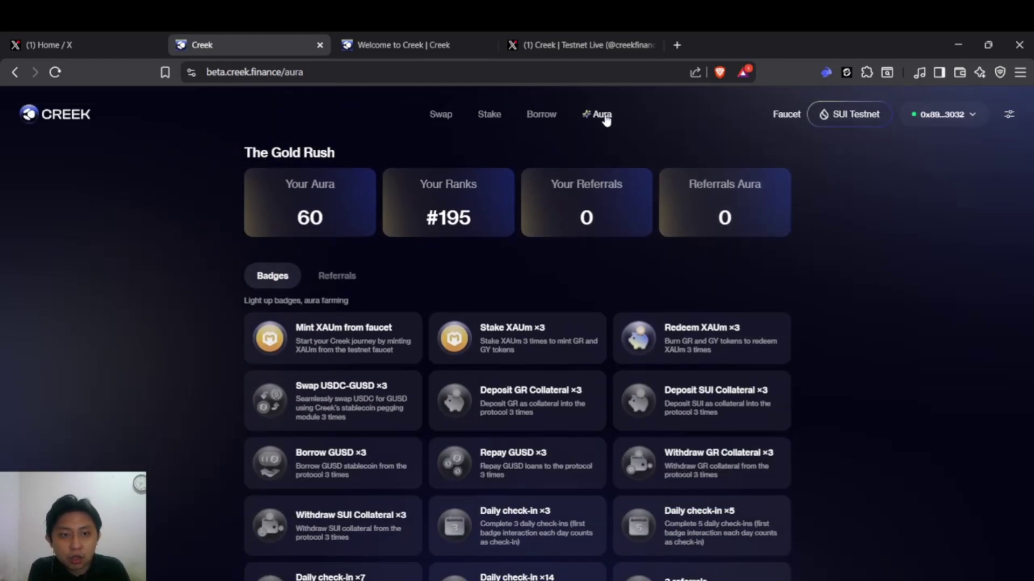
left_click(441, 114)
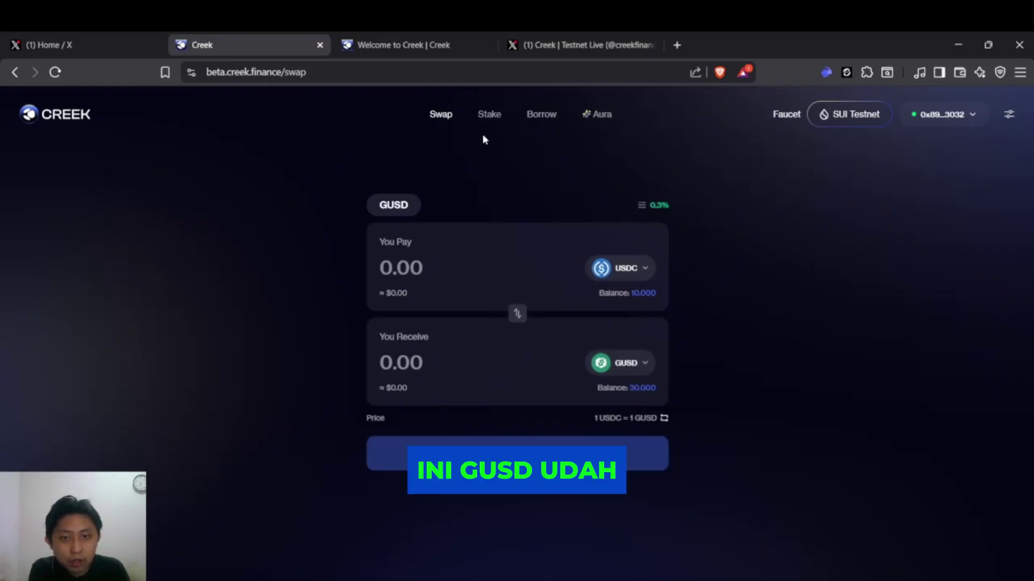
left_click(589, 114)
scroll(271, 354, "down", 2)
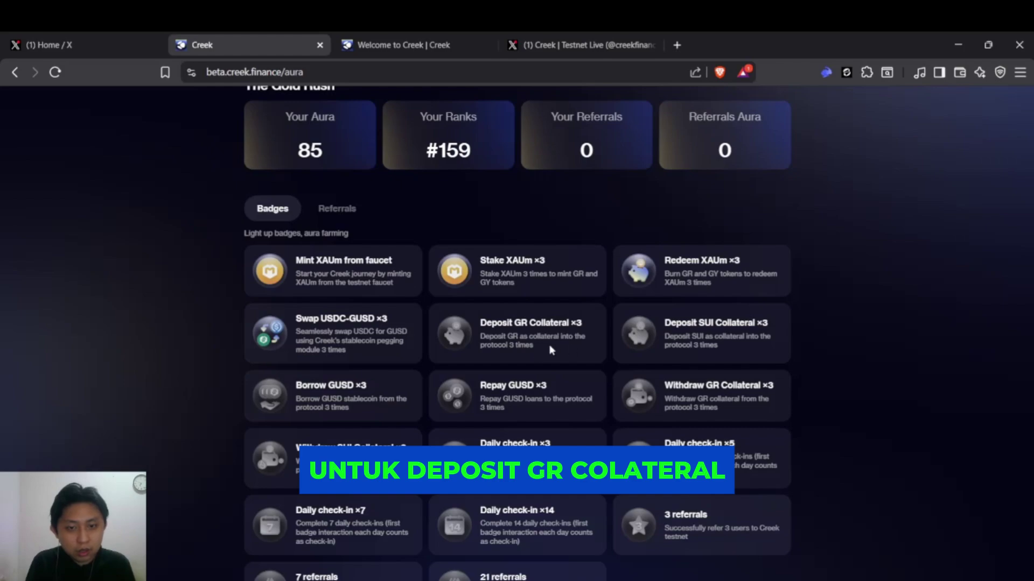
scroll(494, 262, "up", 2)
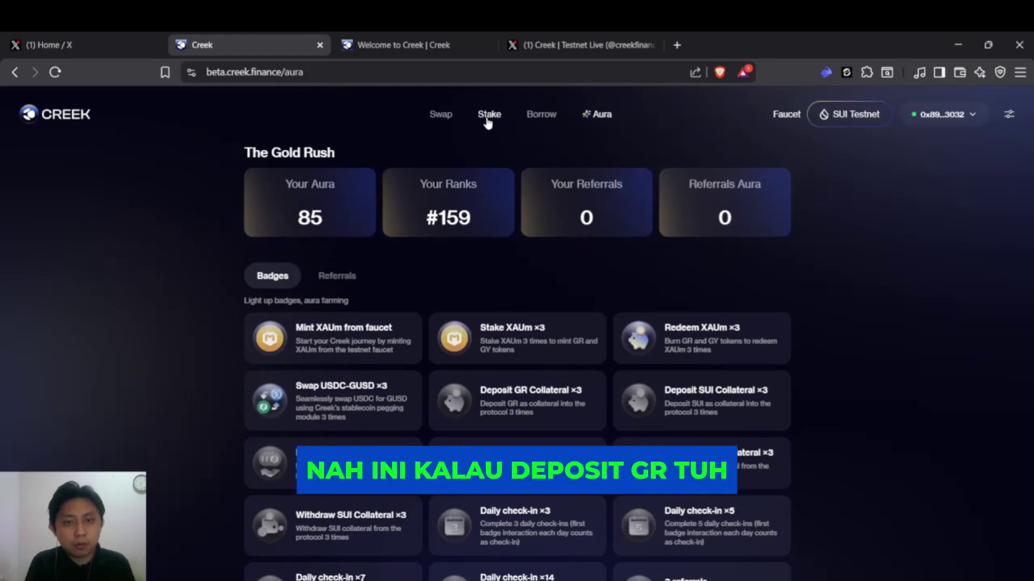
Swap 30 GUSD back to USDC, approve the transaction in the wallet and dismiss the completion message
left_click(443, 115)
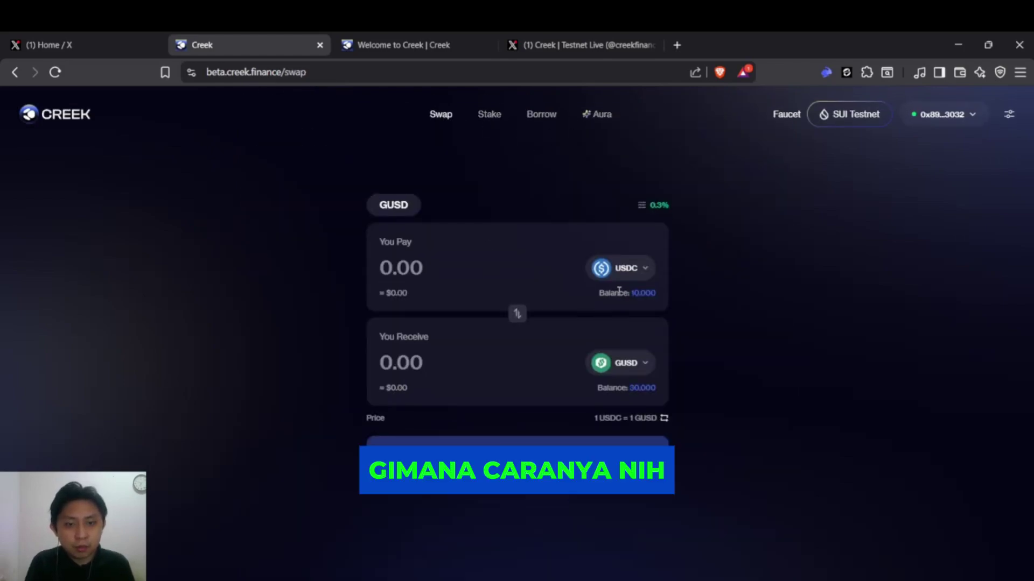
left_click(488, 115)
left_click(438, 115)
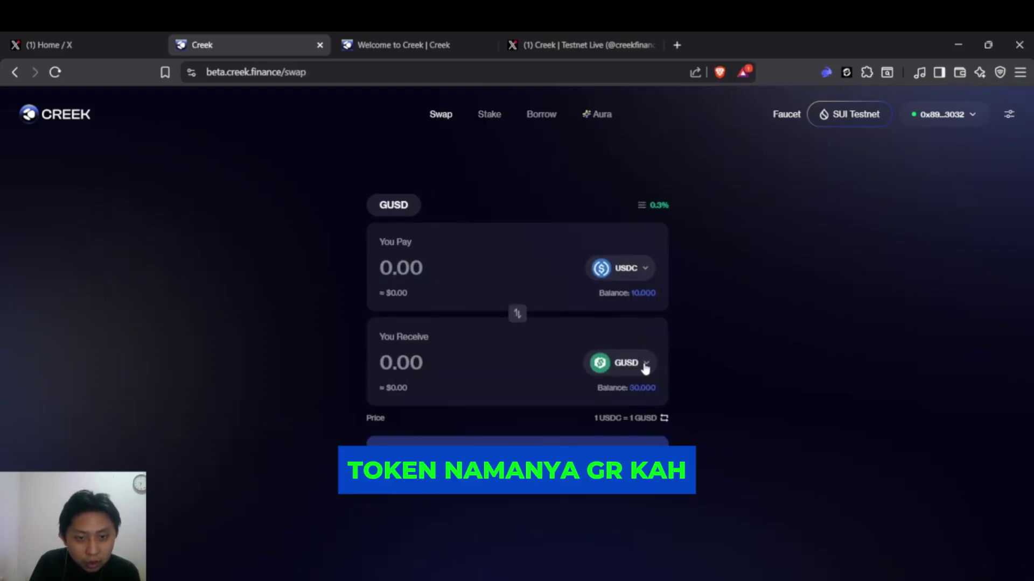
left_click(516, 313)
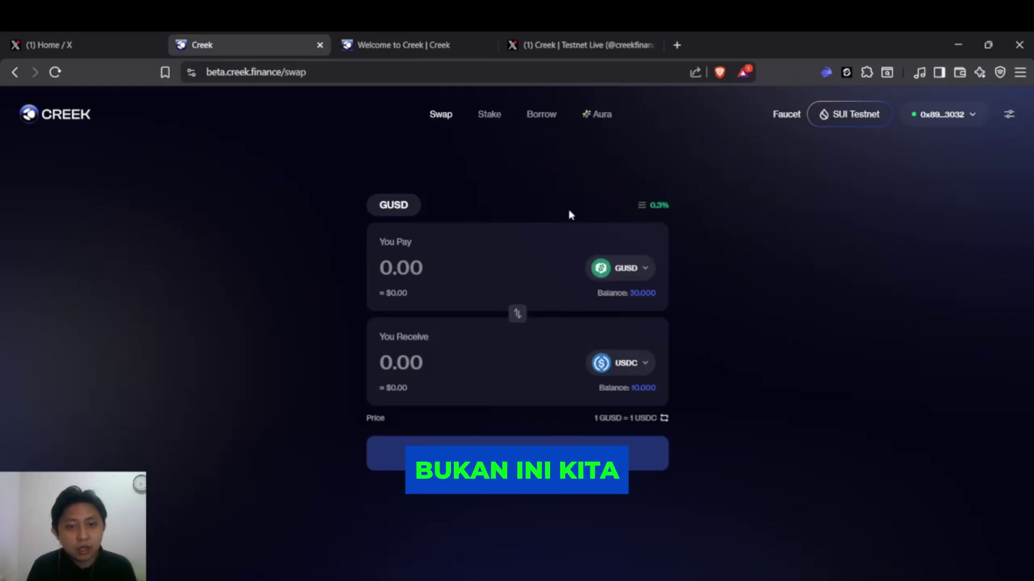
left_click(644, 293)
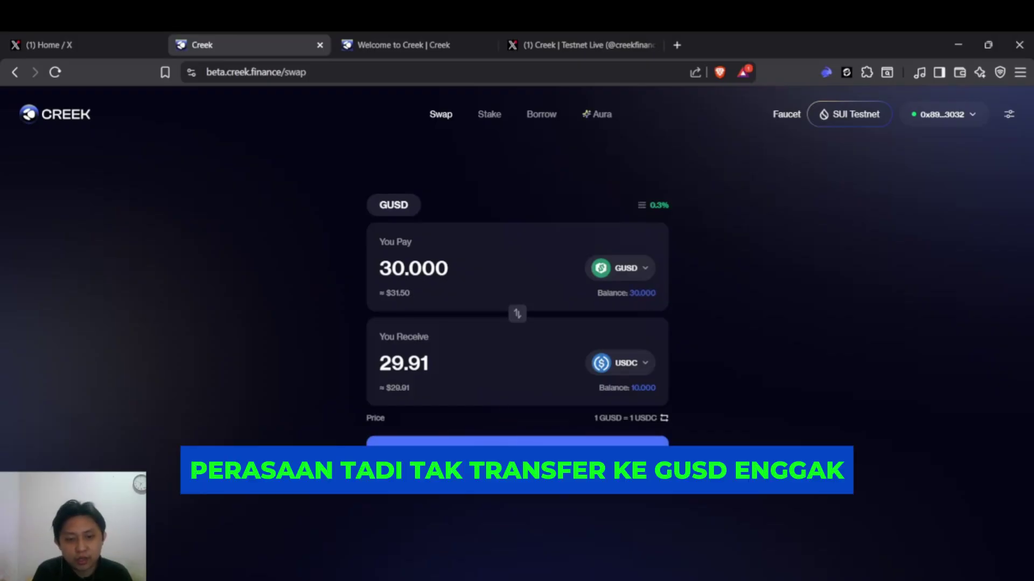
left_click(972, 438)
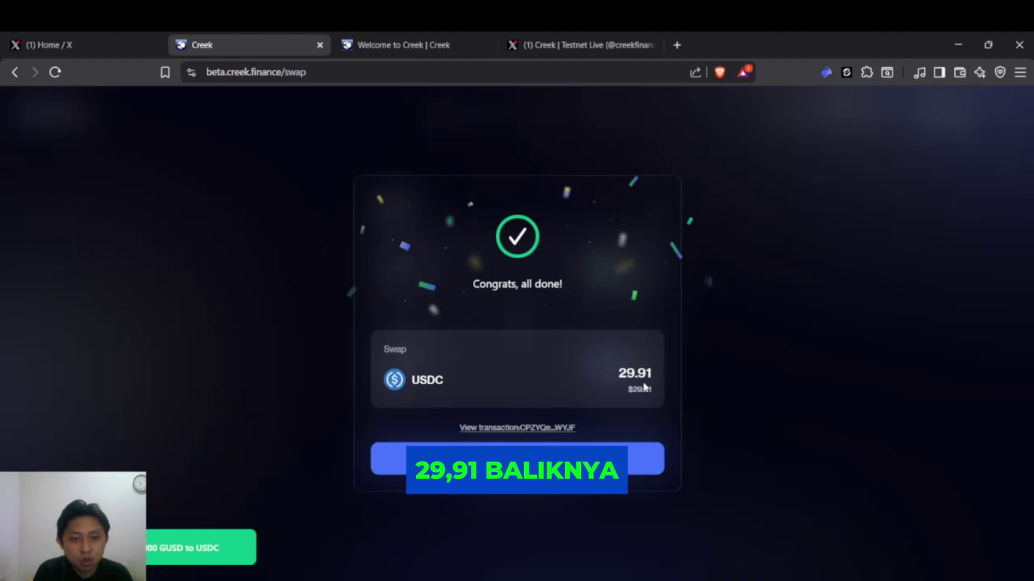
left_click(525, 460)
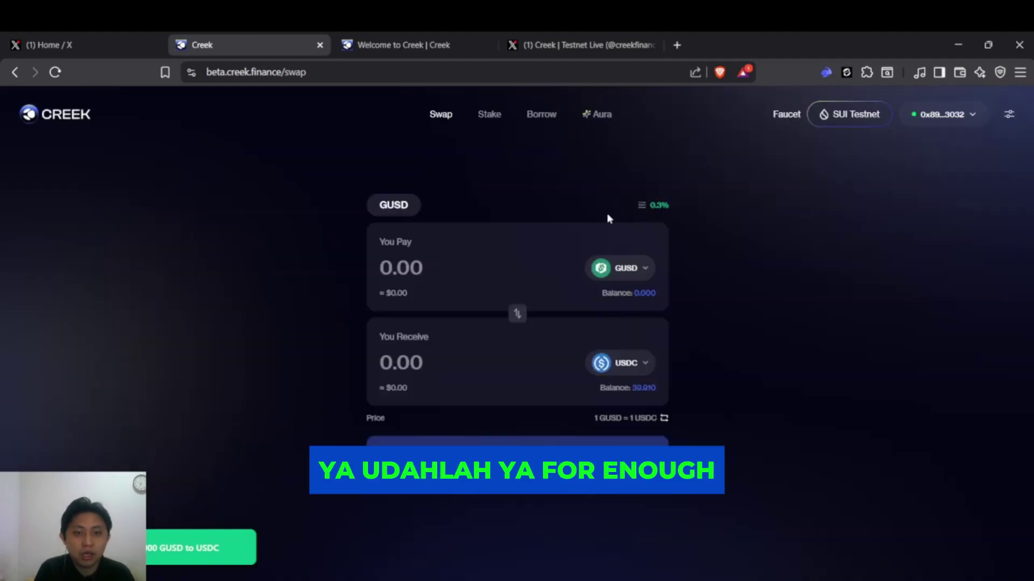
Check the swap's slippage setting, restore the USDC-to-GUSD direction and examine the deposit token choices on the Borrow page
left_click(642, 205)
left_click(617, 280)
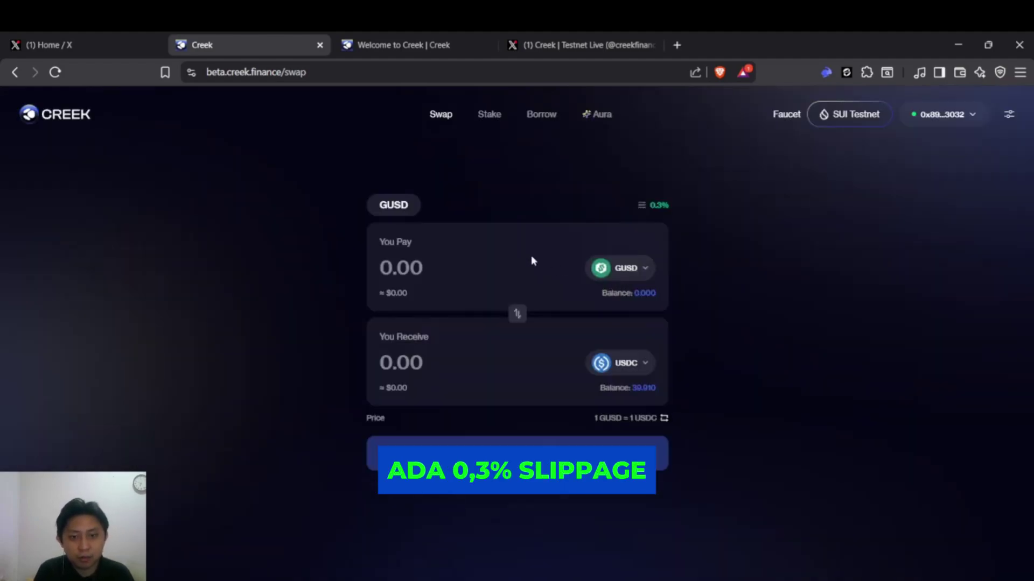
left_click(516, 316)
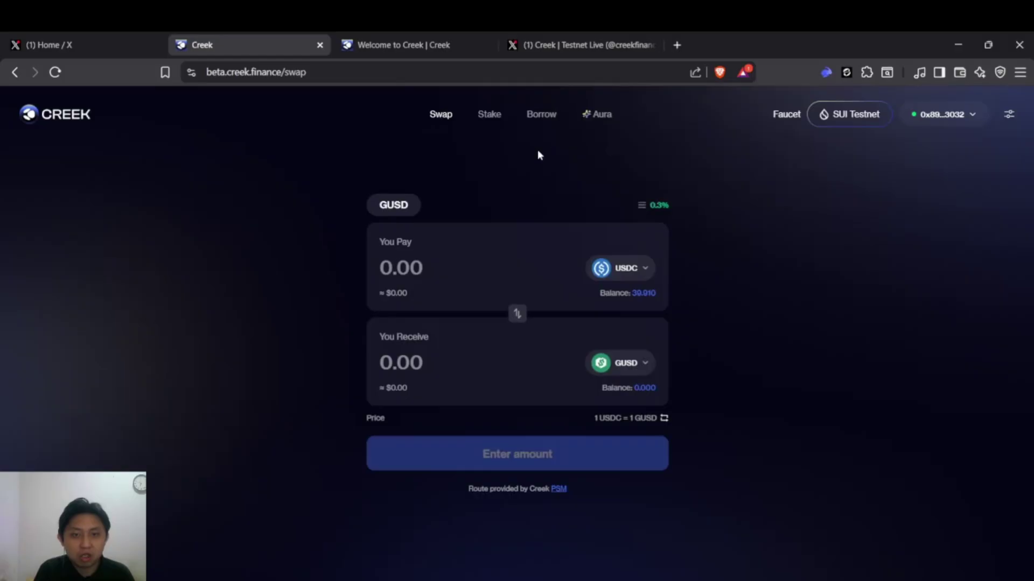
left_click(549, 115)
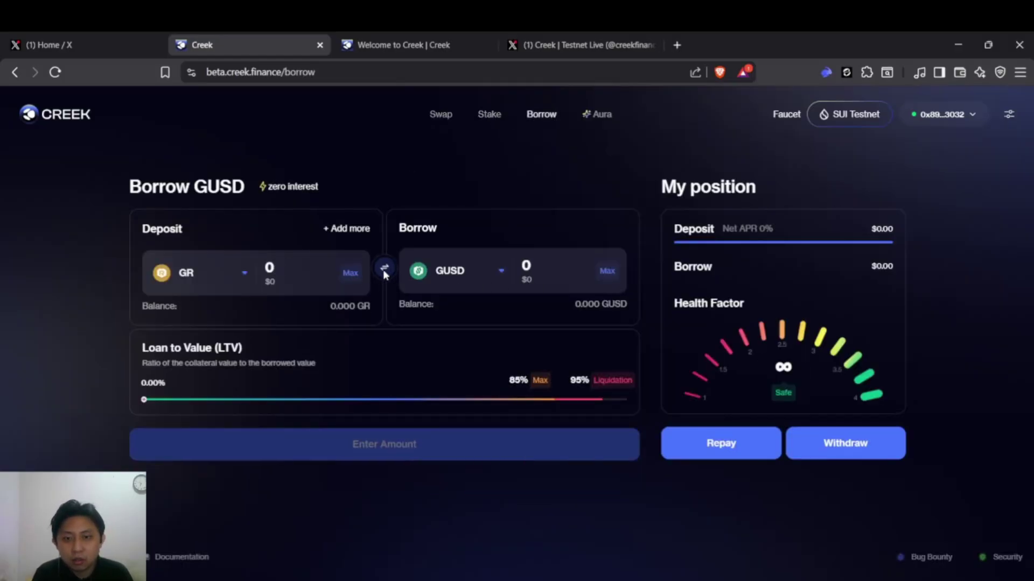
left_click(197, 279)
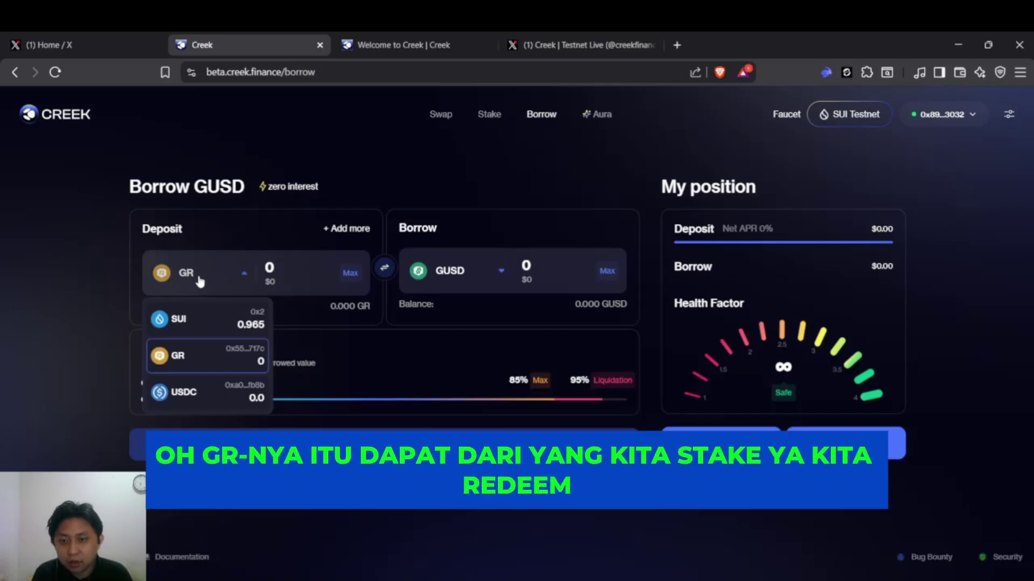
Stake 1 XAUm to mint GR and GY tokens, approve the transaction in the wallet and dismiss the completion message
left_click(489, 114)
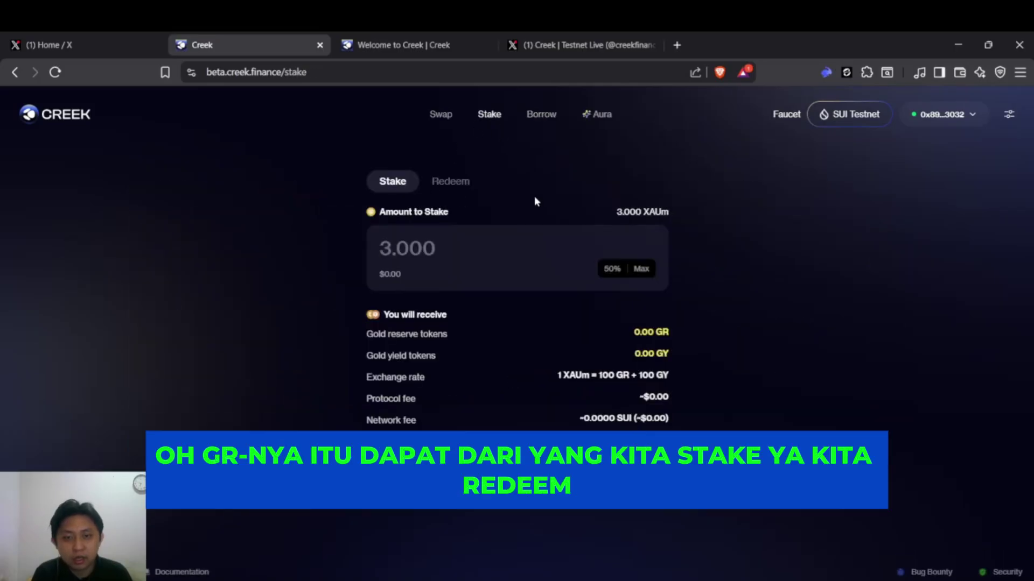
left_click(450, 182)
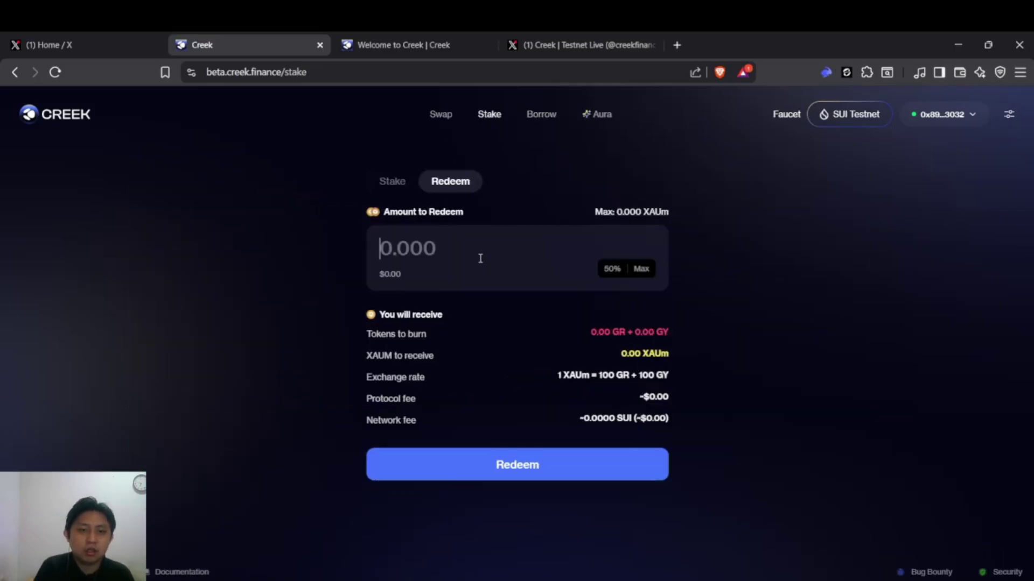
type("1")
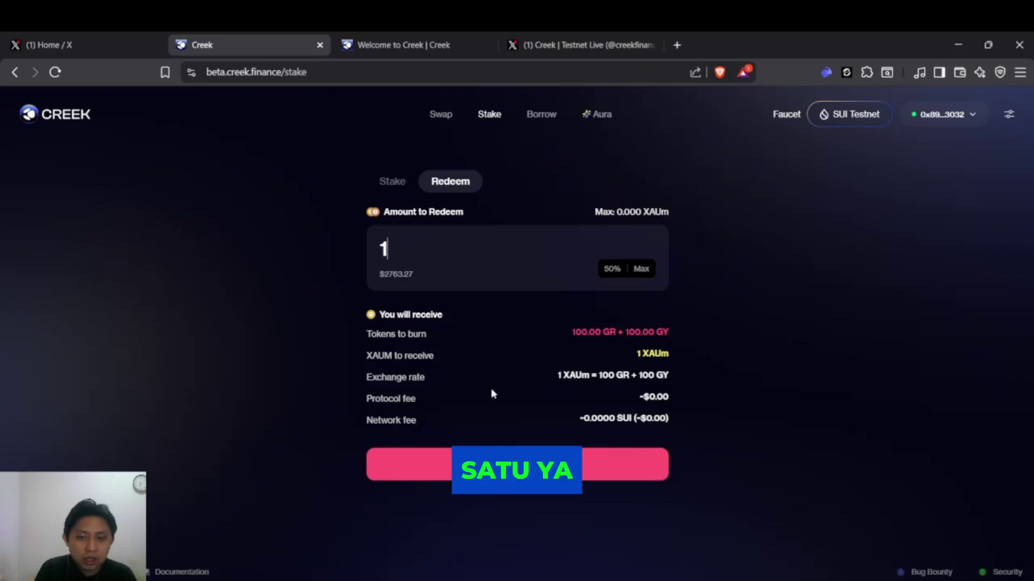
left_click(398, 182)
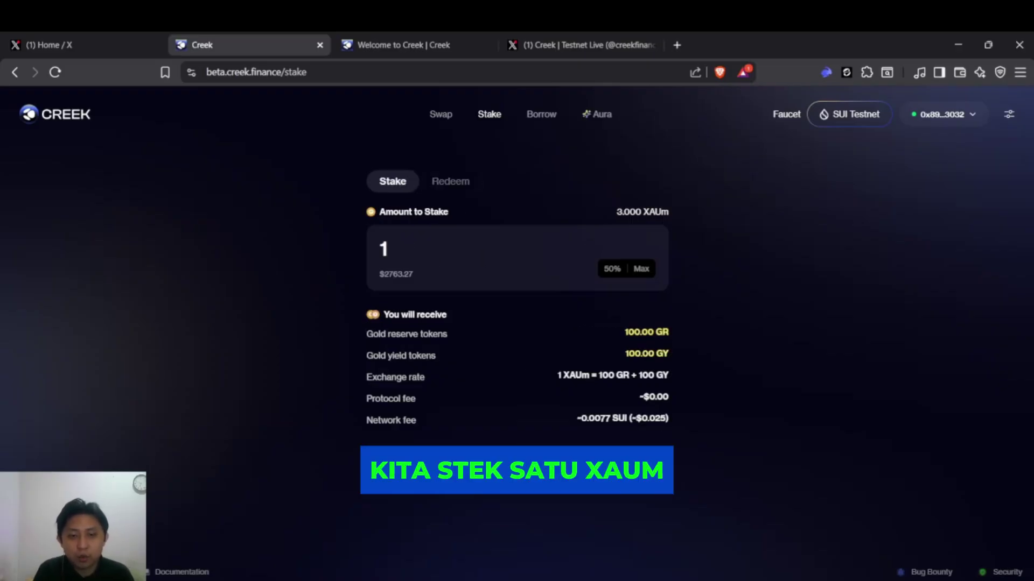
left_click(535, 469)
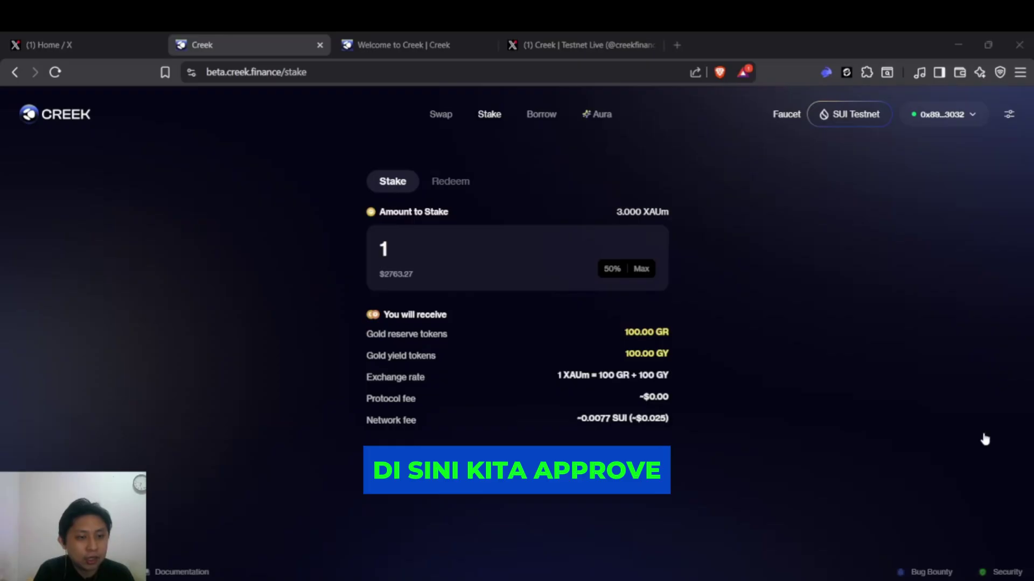
left_click(572, 461)
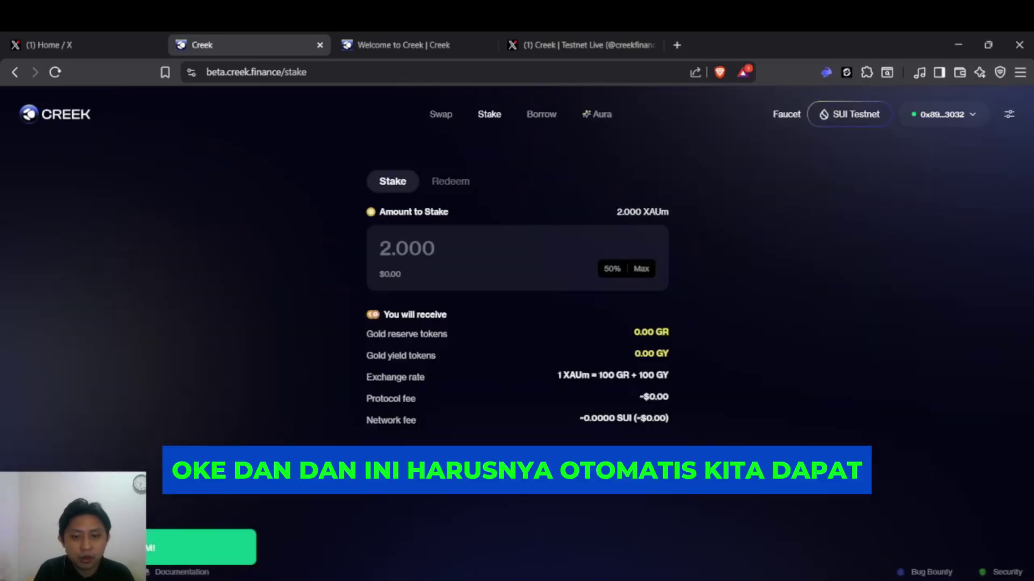
Check the available XAUm amounts on the Redeem and Stake forms
left_click(450, 183)
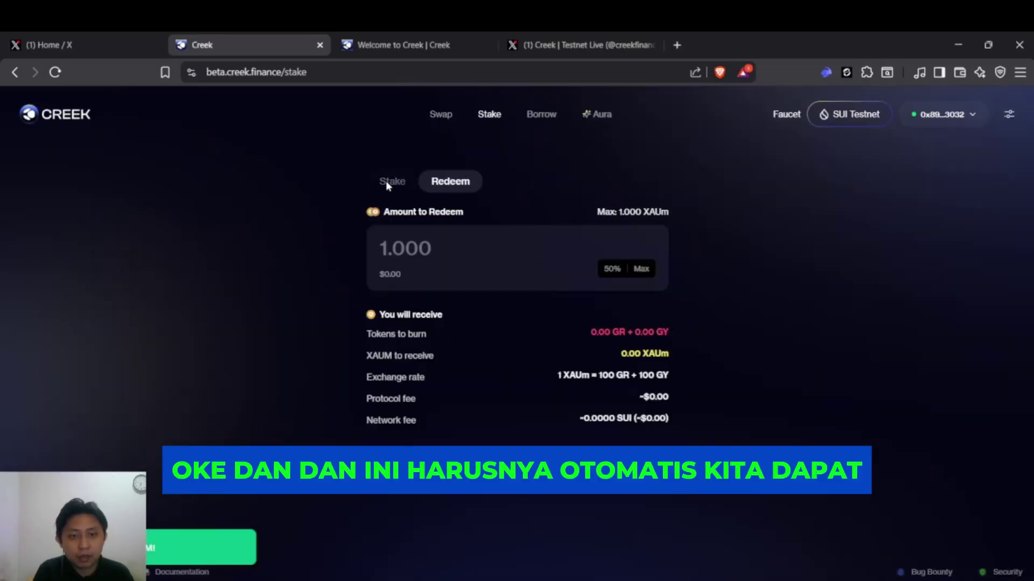
left_click(389, 183)
left_click(450, 182)
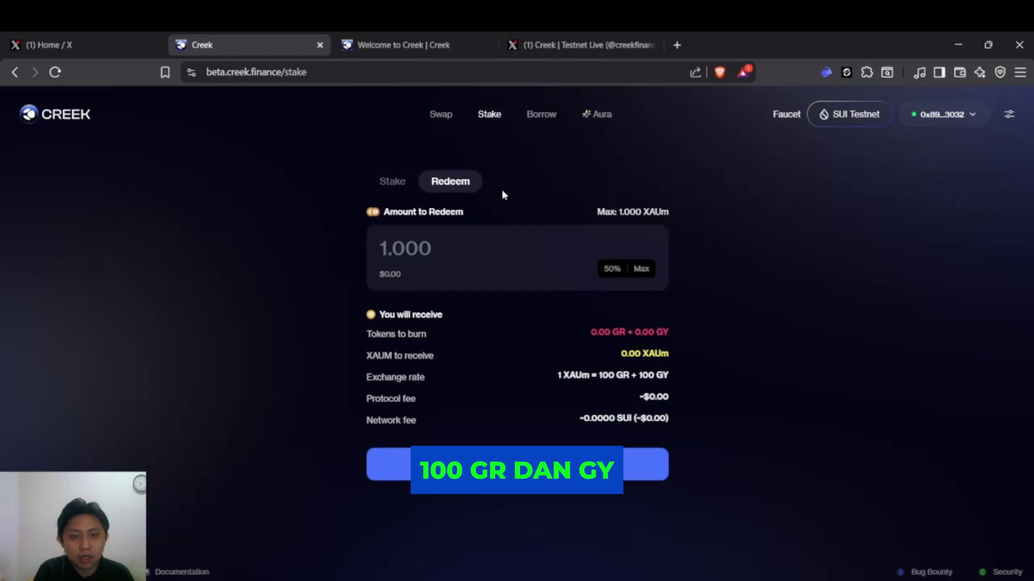
left_click(385, 185)
left_click(535, 122)
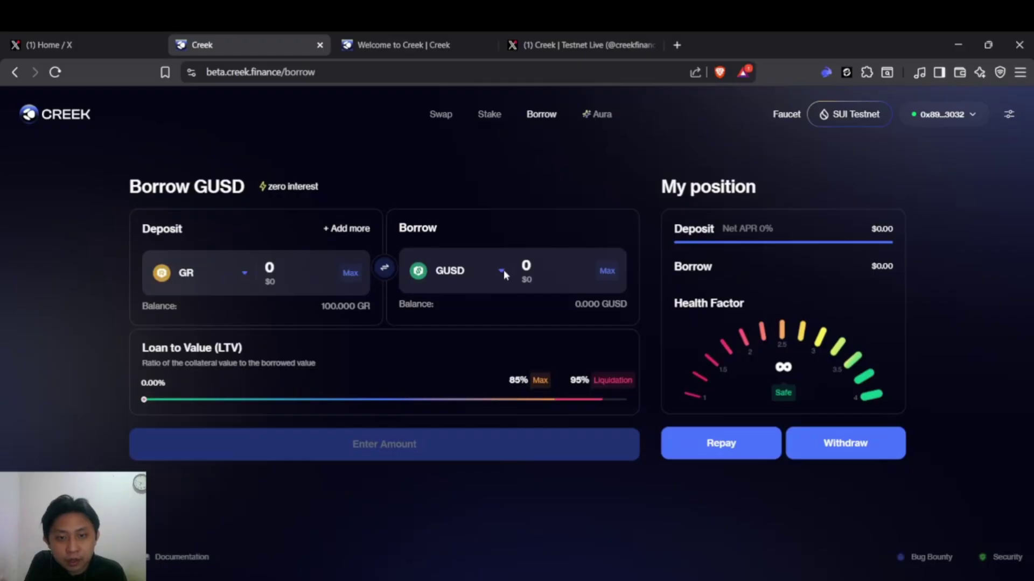
left_click(349, 273)
double_click(288, 267)
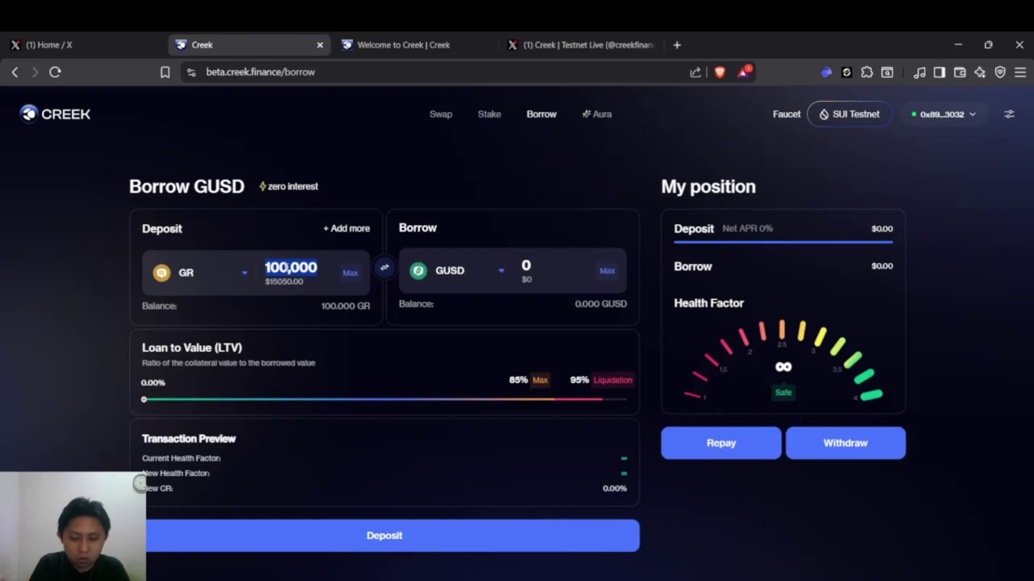
type("50")
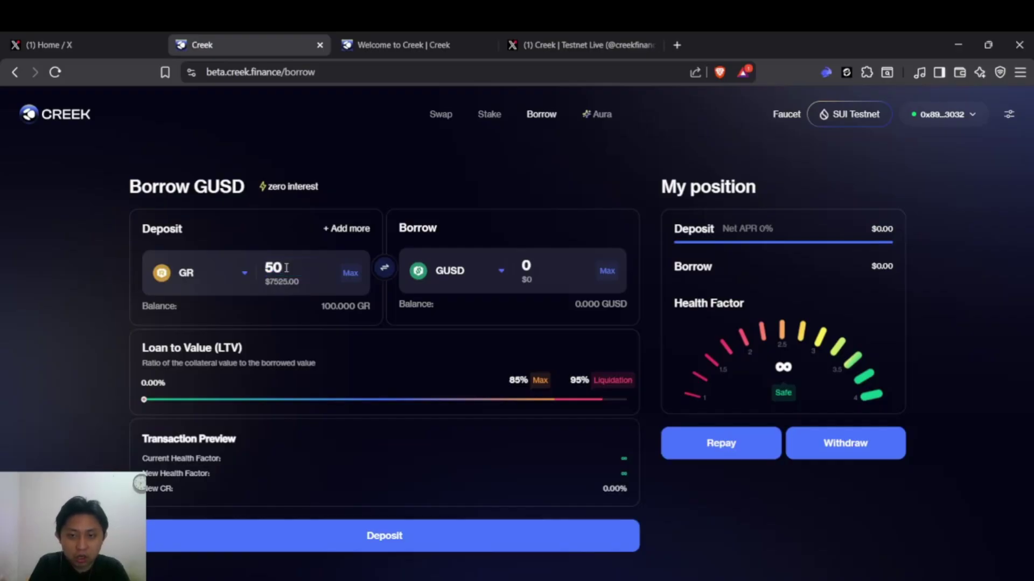
key("BackSpace")
key("BackSpace")
type("50")
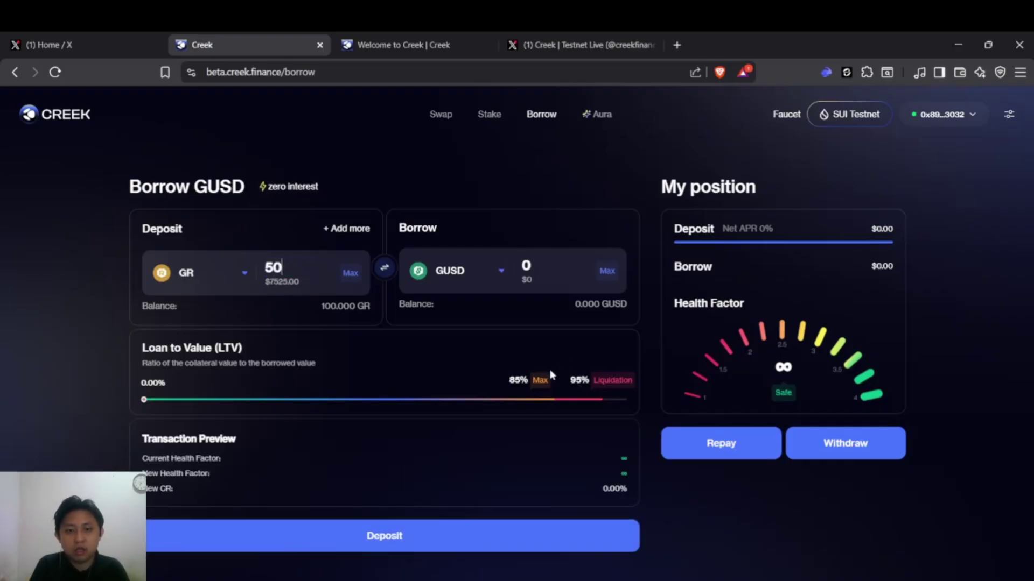
left_click(375, 543)
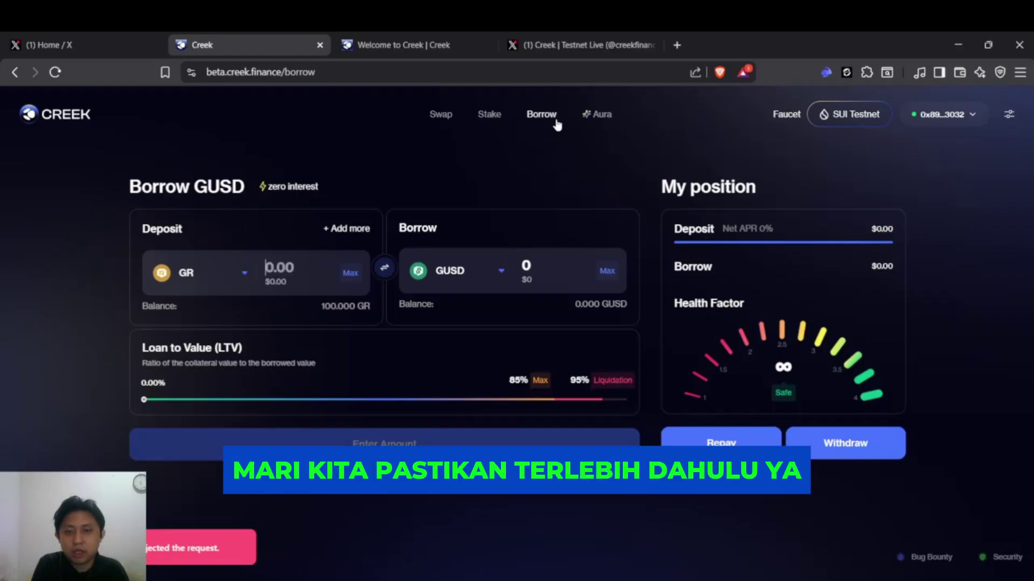
Check the GR collateral badge requirement, deposit 10 GR as collateral, approve it in the wallet and dismiss the completion message
left_click(599, 114)
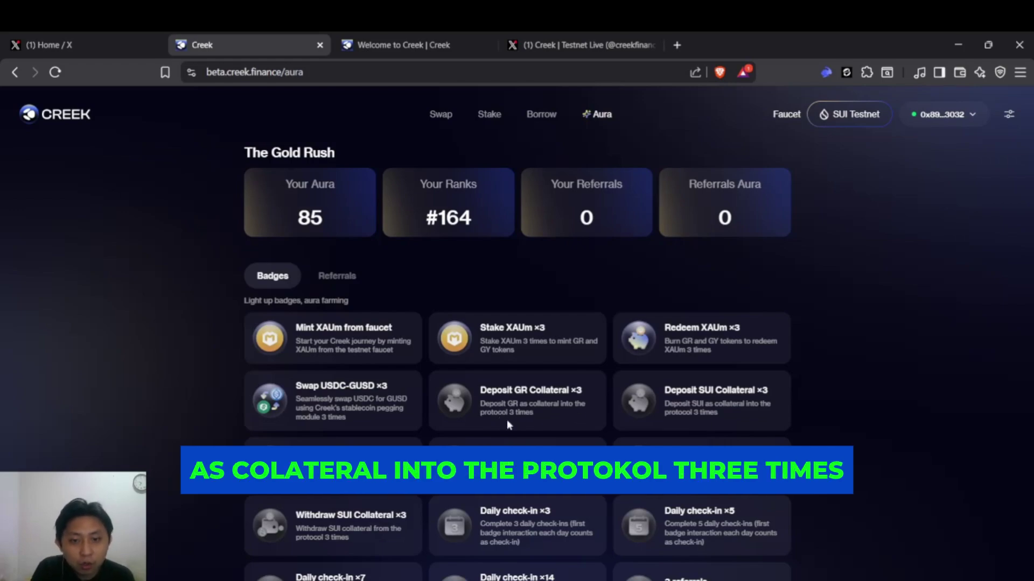
left_click(494, 117)
left_click(545, 118)
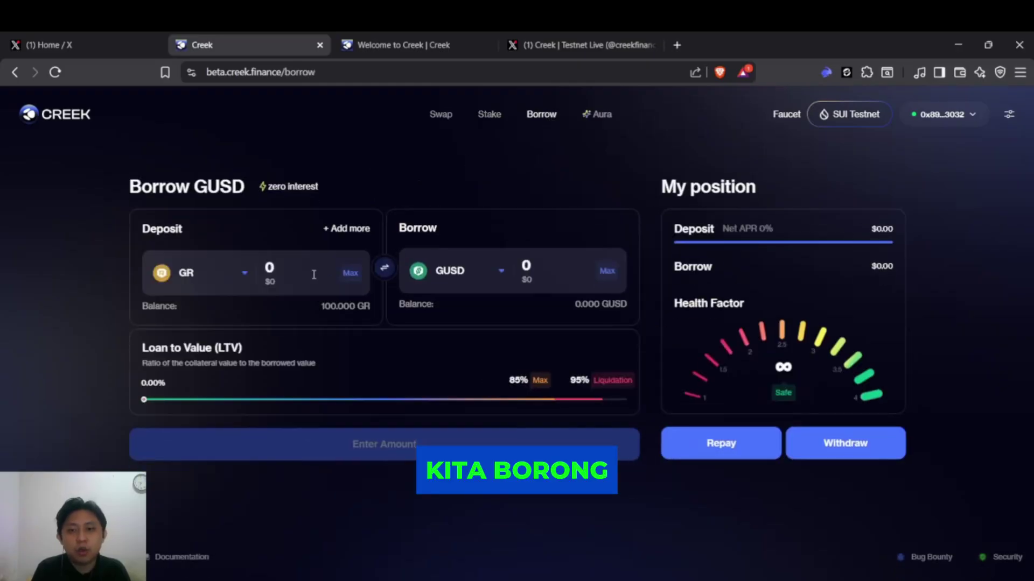
type("10")
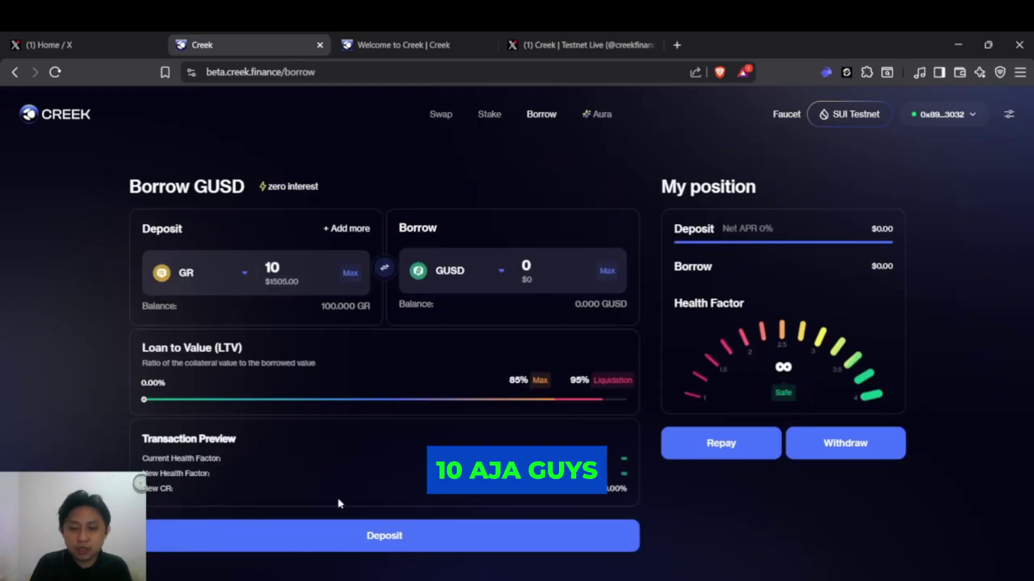
left_click(383, 537)
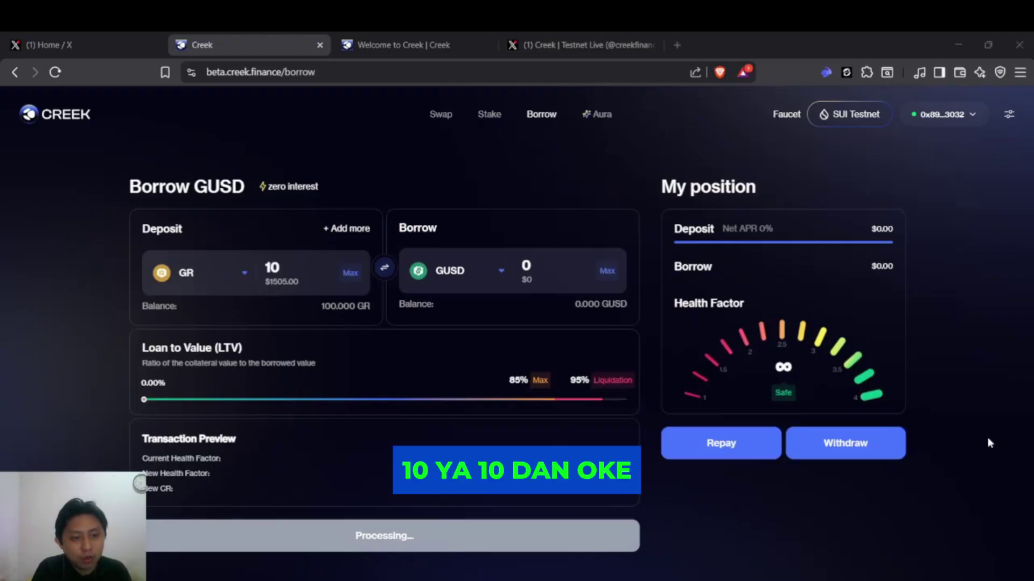
left_click(456, 461)
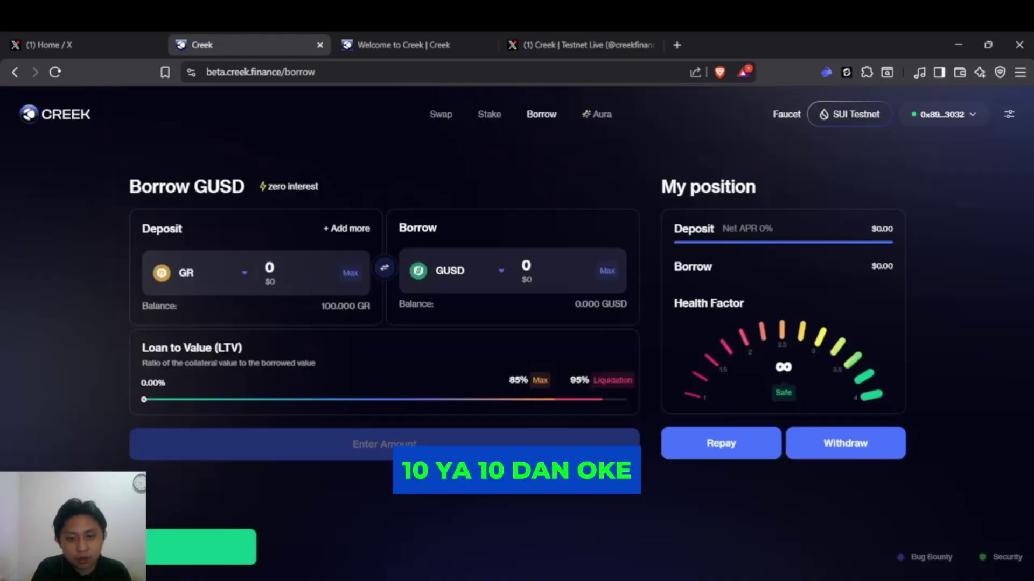
Deposit a second 10 GR as collateral and dismiss the completion message
left_click(272, 267)
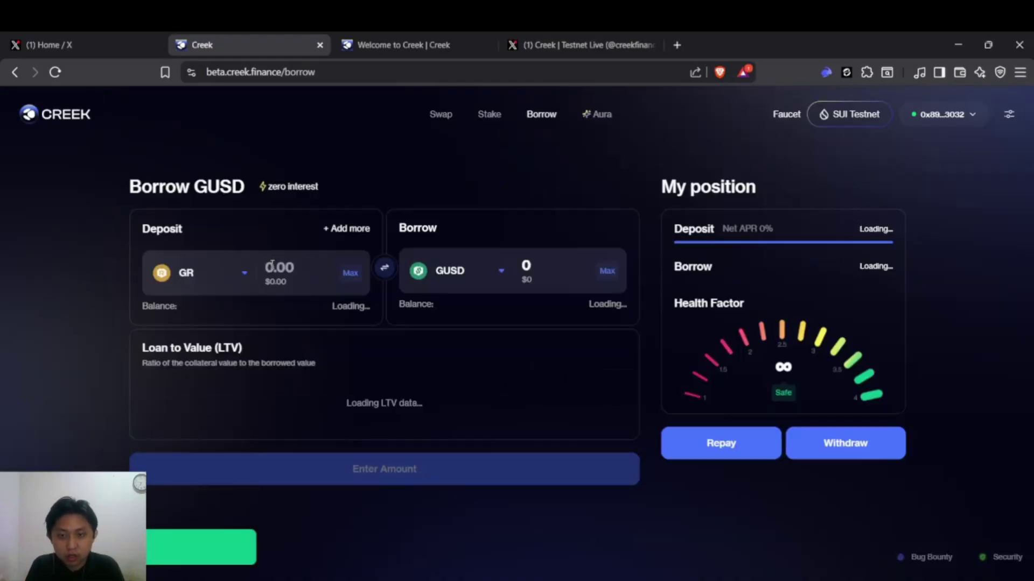
type("10")
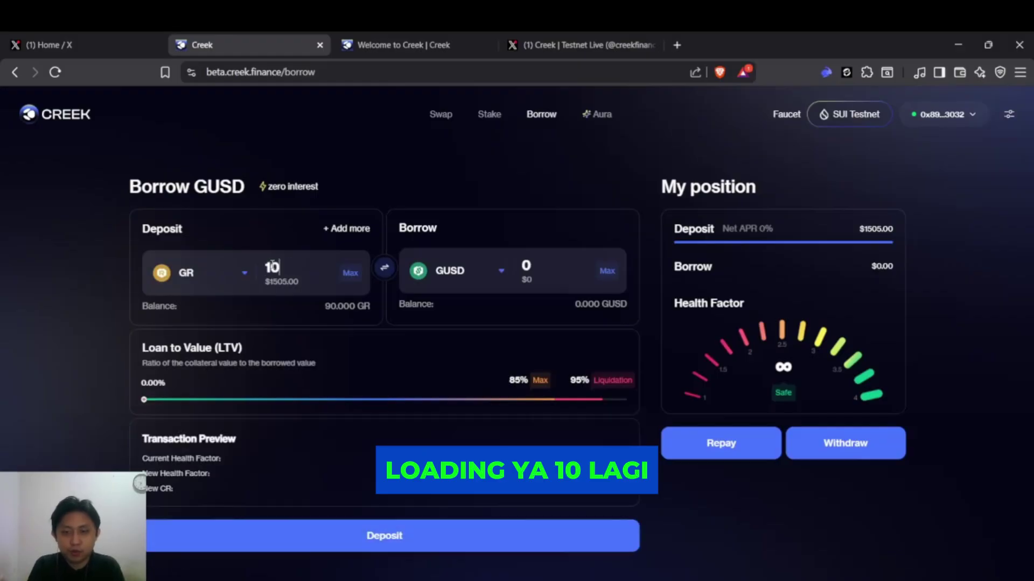
left_click(391, 543)
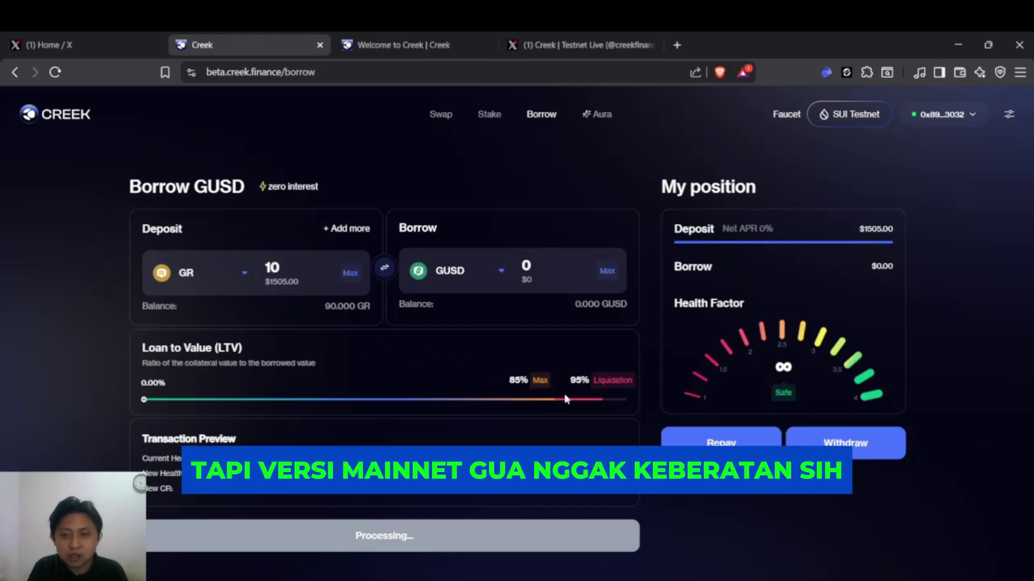
left_click(544, 455)
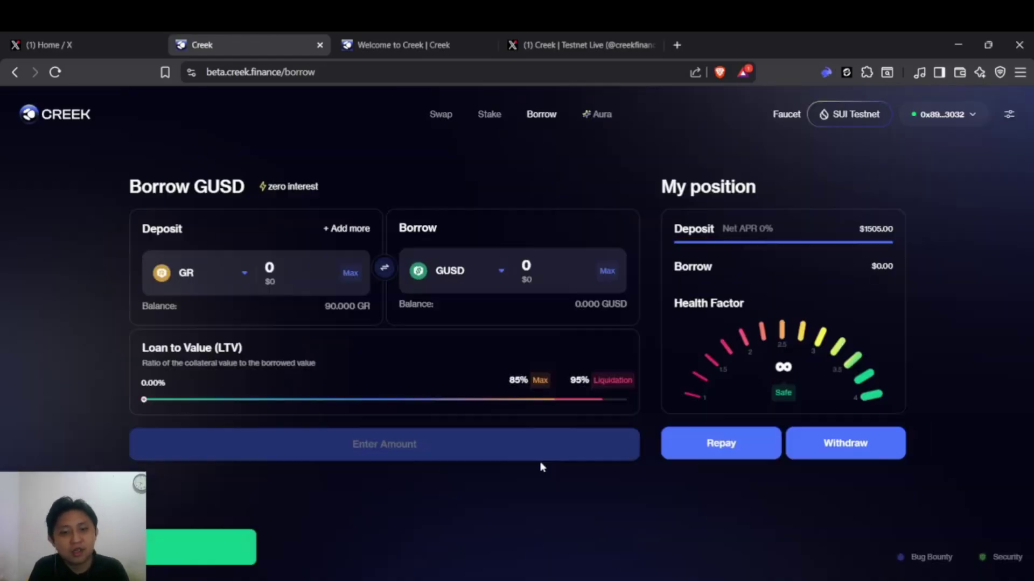
Deposit 10 GR as collateral for the third time and close the completion message
left_click(283, 270)
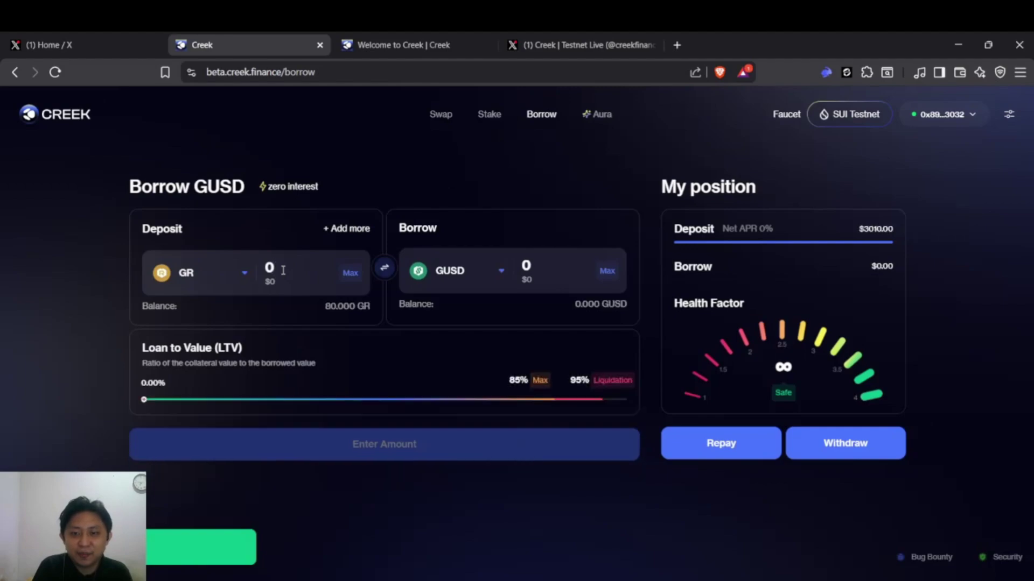
type("10")
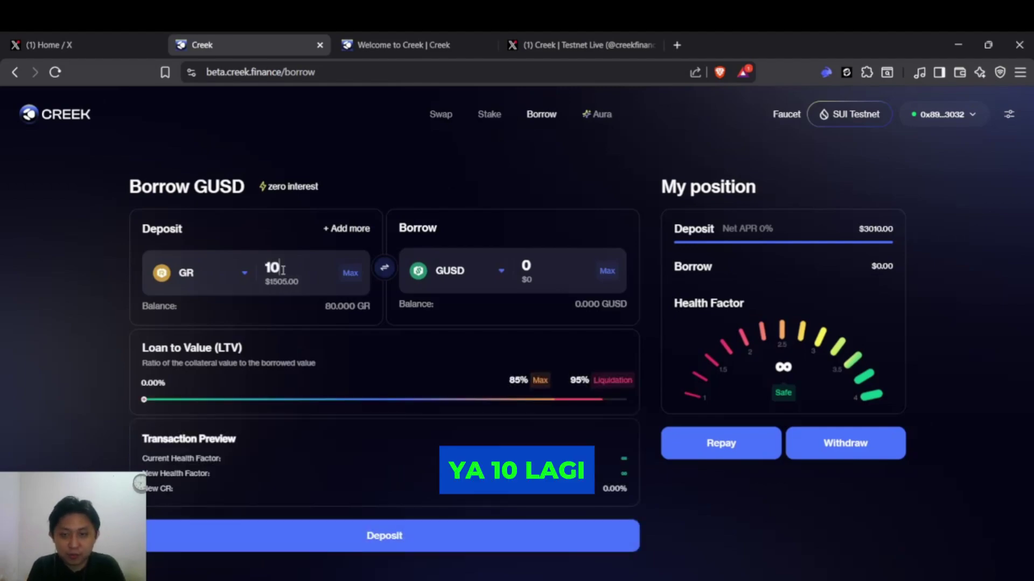
left_click(412, 534)
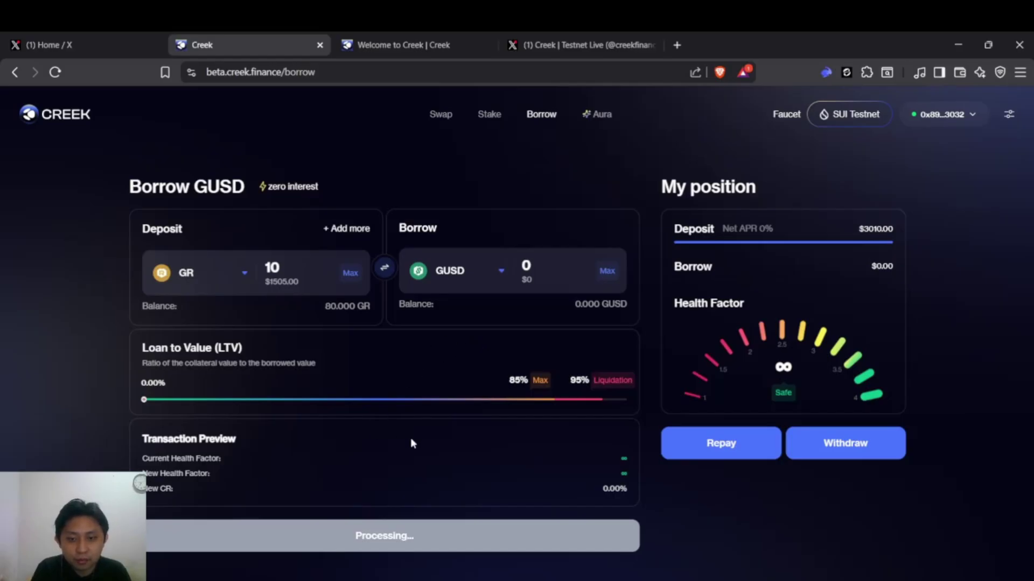
left_click(474, 459)
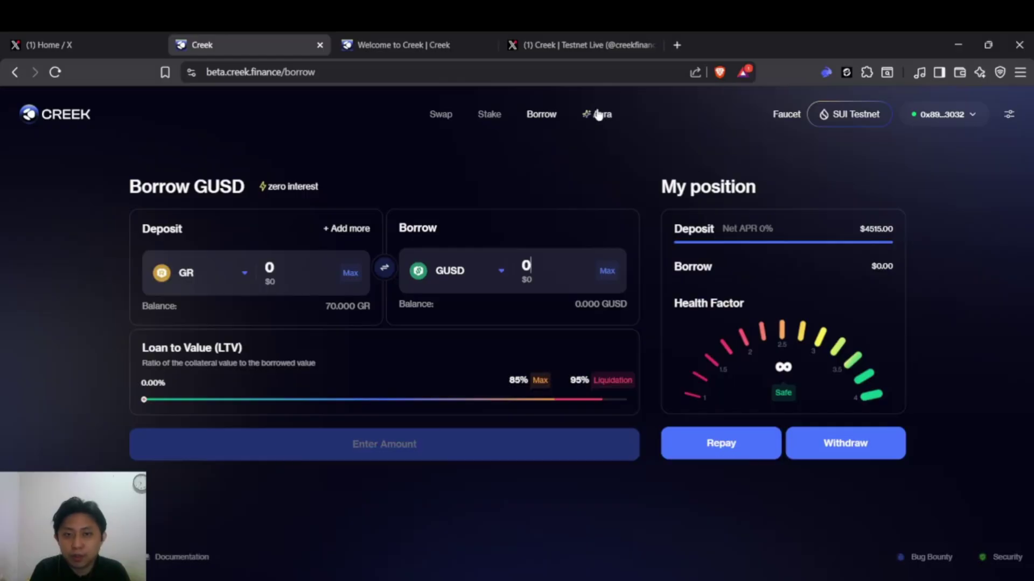
Check the Aura badges, deposit 0.1 SUI as collateral on the Borrow page and dismiss the completion message
left_click(597, 114)
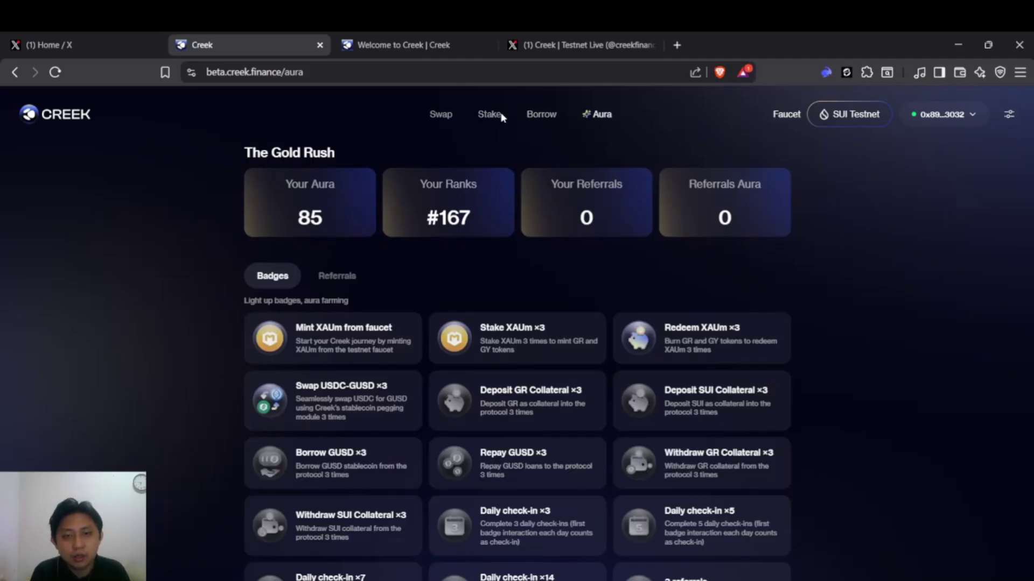
left_click(541, 115)
left_click(240, 275)
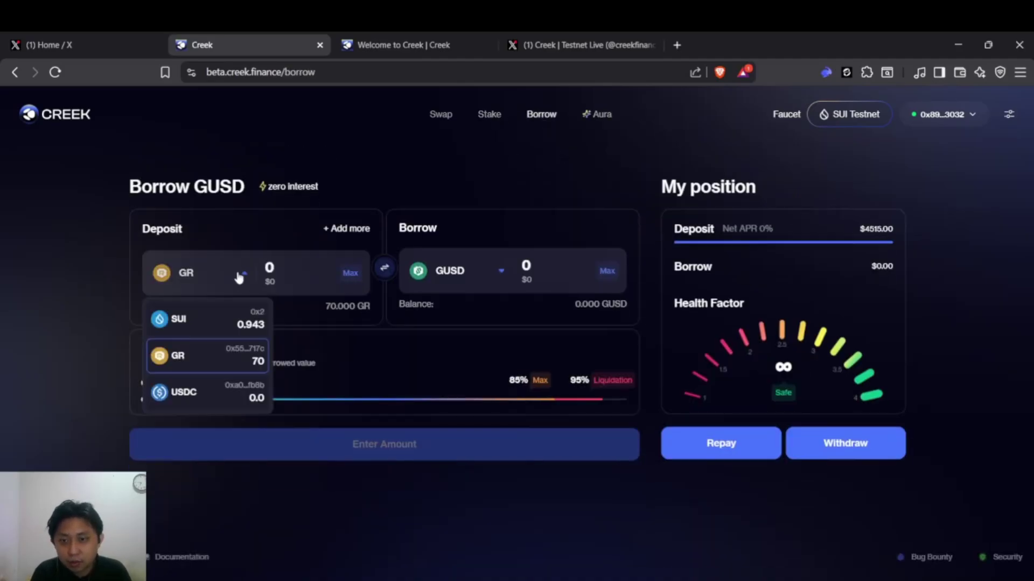
left_click(205, 317)
left_click(318, 268)
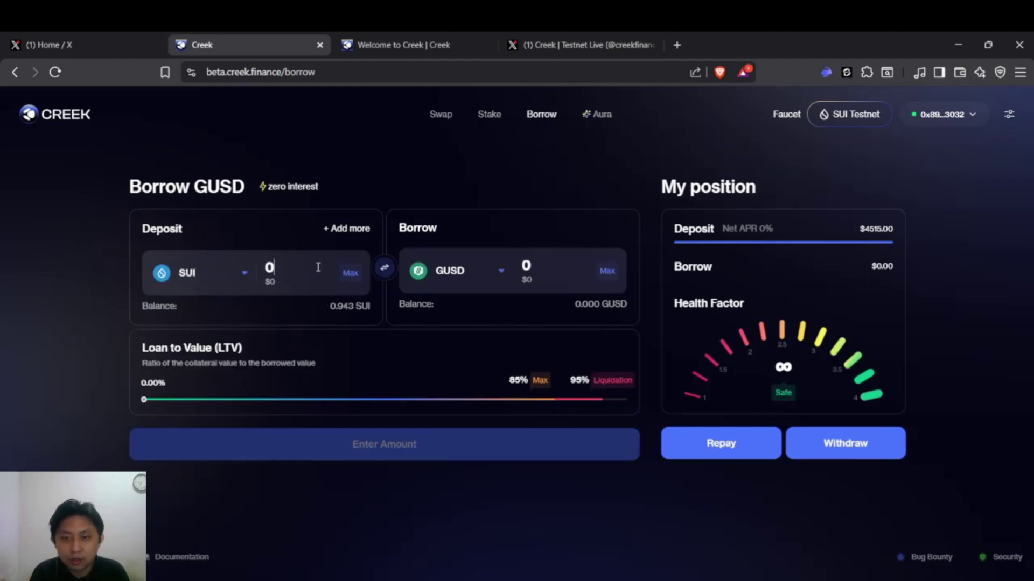
type("0.")
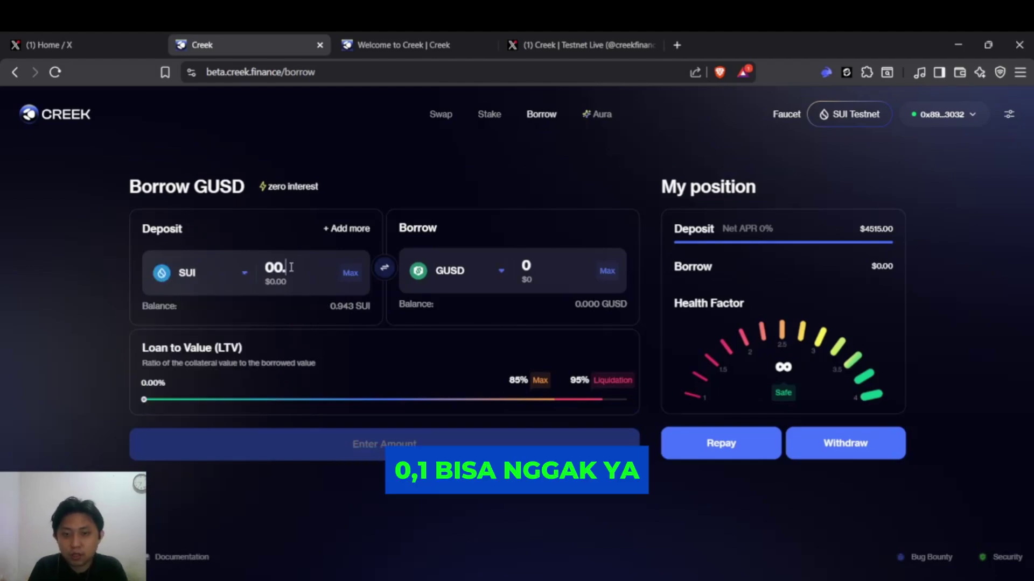
type("1")
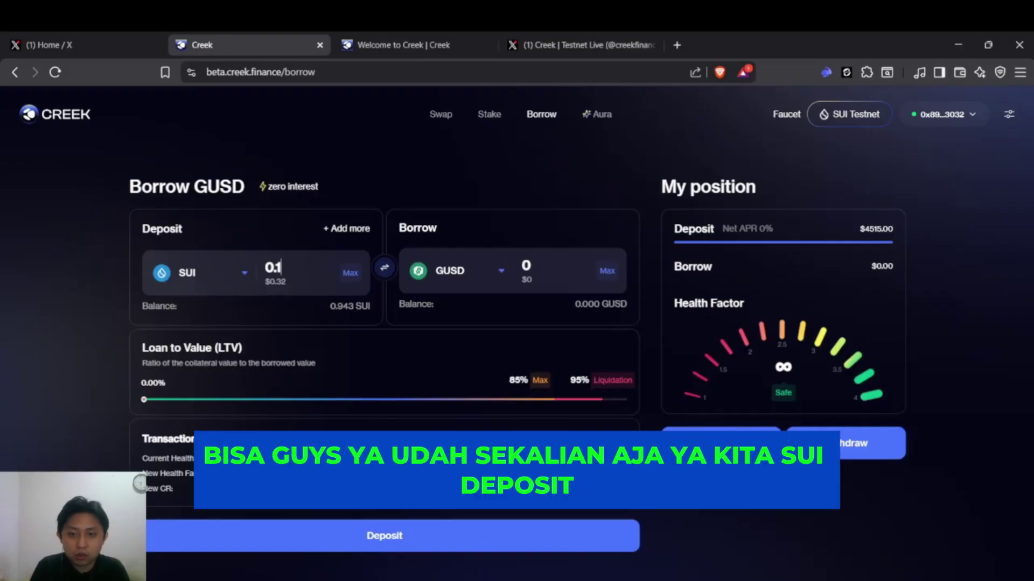
left_click(381, 536)
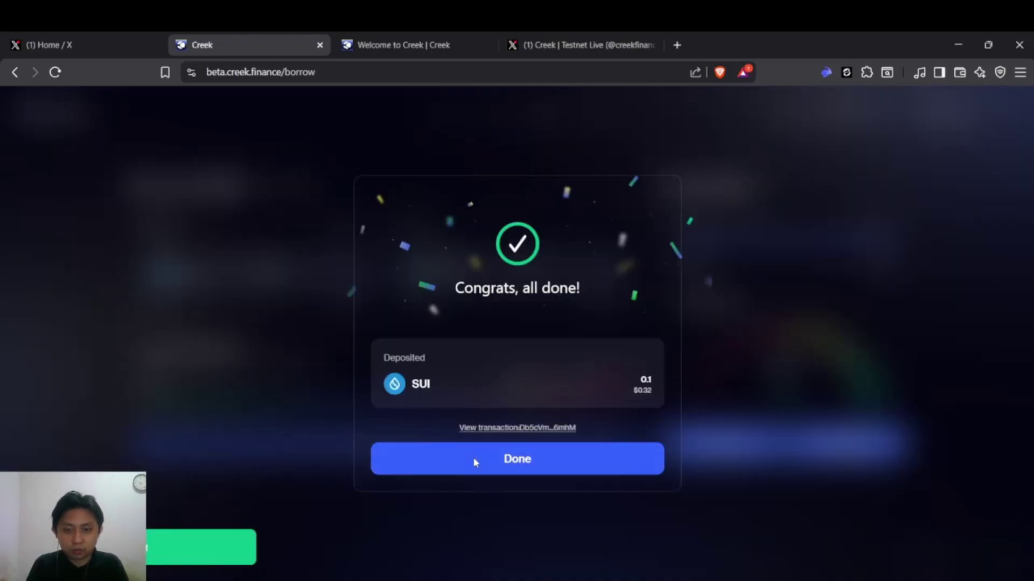
left_click(473, 462)
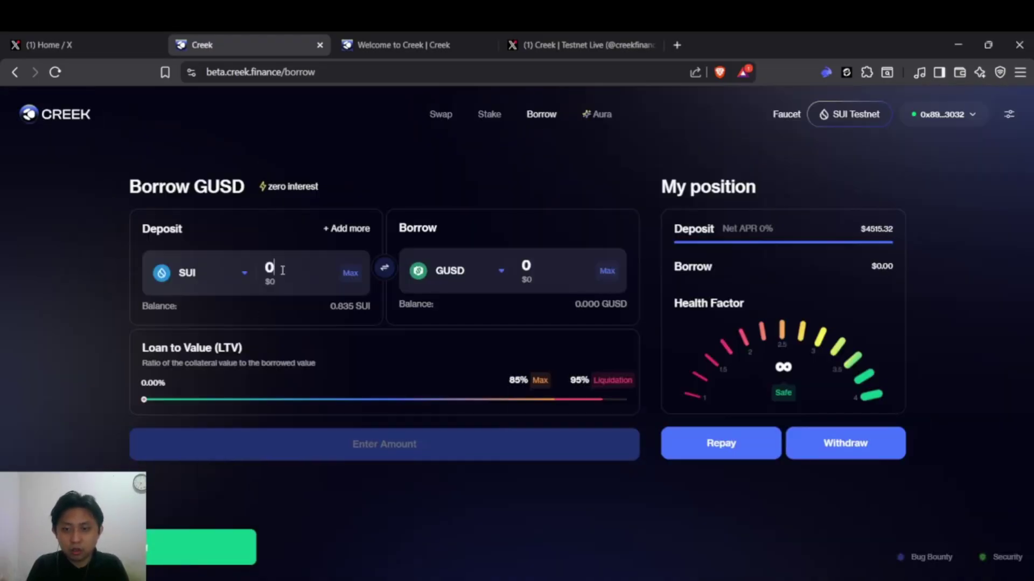
Deposit a second 0.1 SUI as collateral and dismiss the completion message
type("0.1")
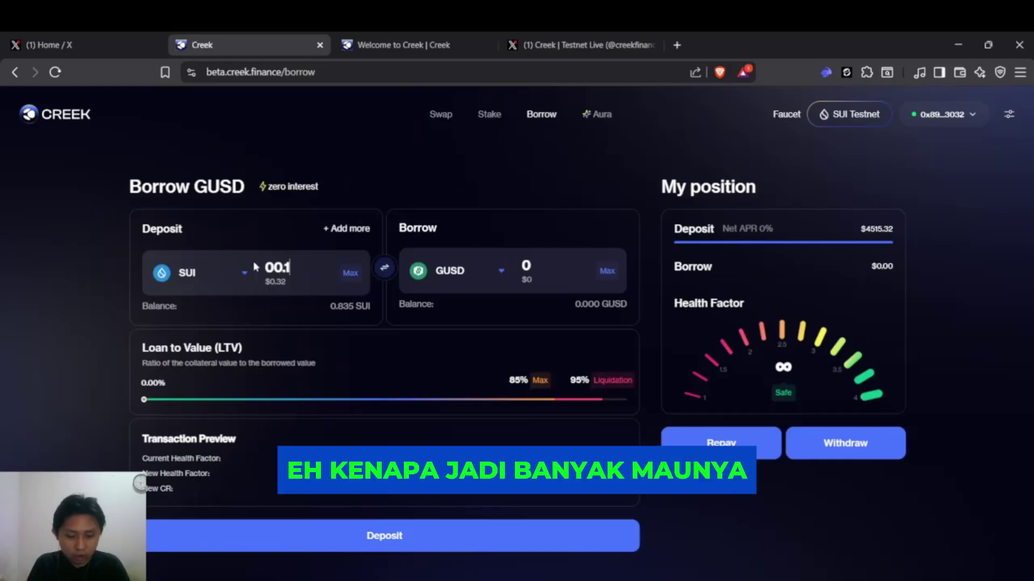
key("BackSpace")
key("BackSpace")
key("BackSpace")
key("BackSpace")
type("0.1")
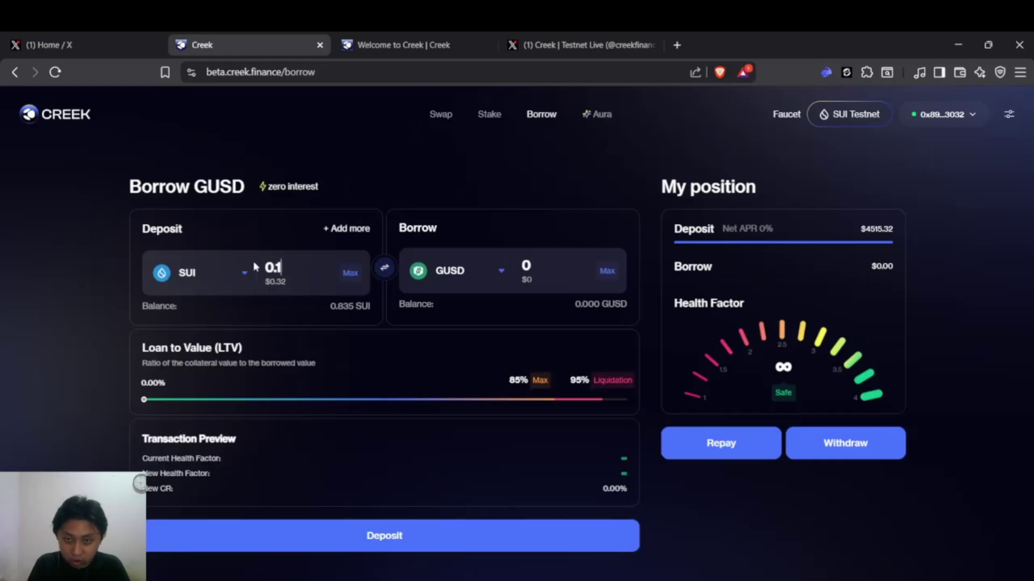
left_click(375, 536)
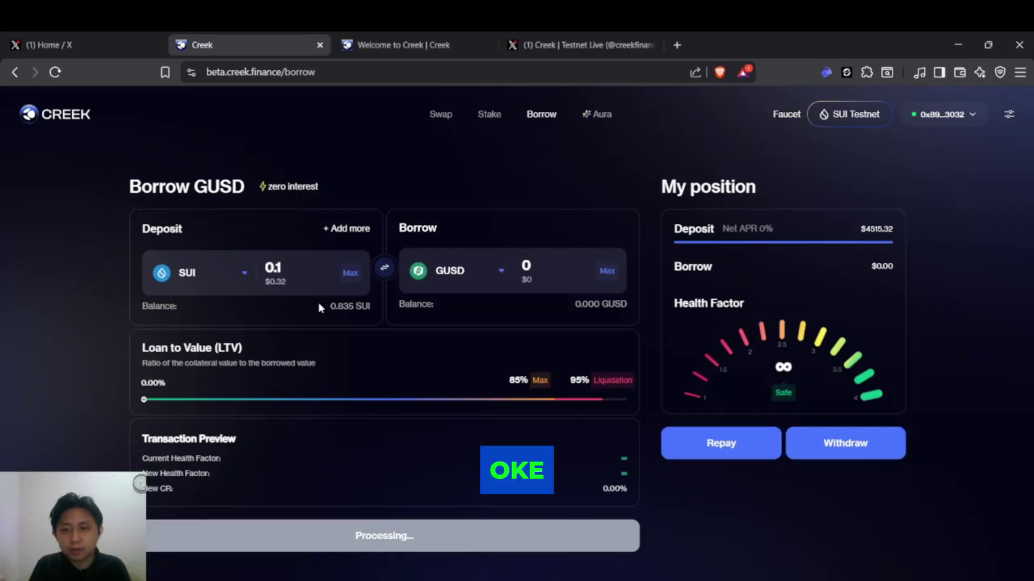
left_click(572, 456)
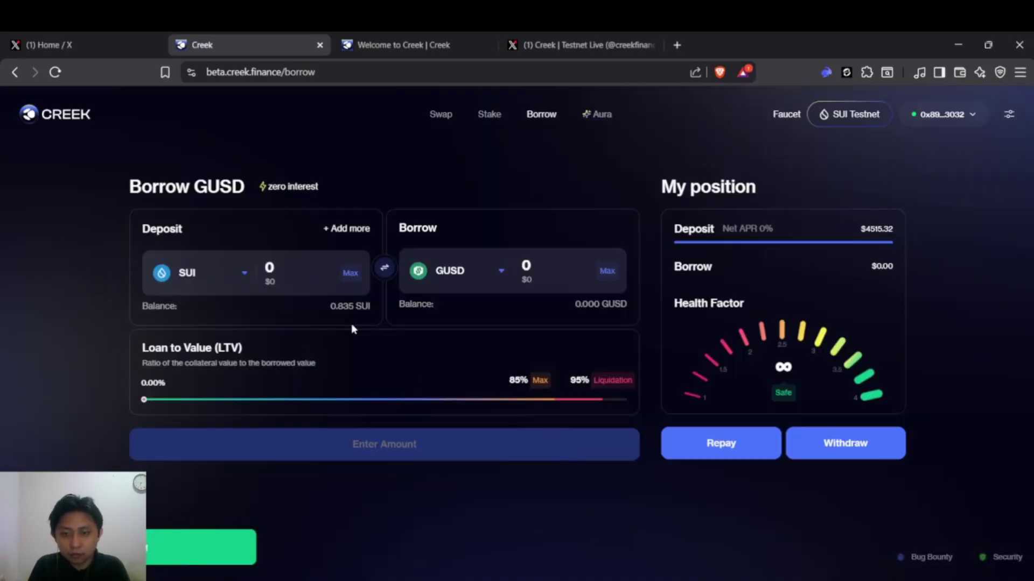
Deposit 0.1 SUI as collateral for the third time and close the completion message
type(".1")
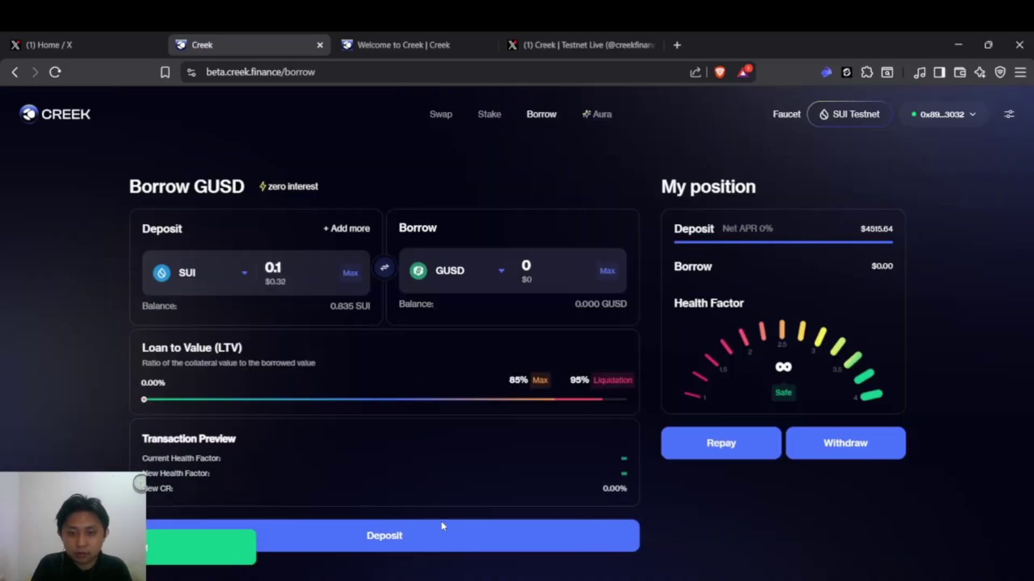
left_click(384, 535)
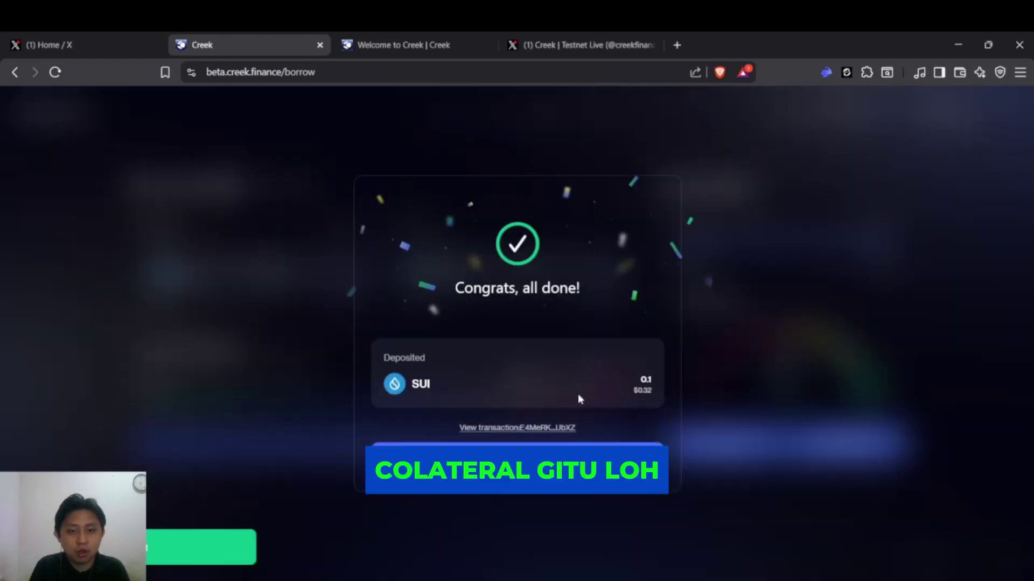
left_click(517, 457)
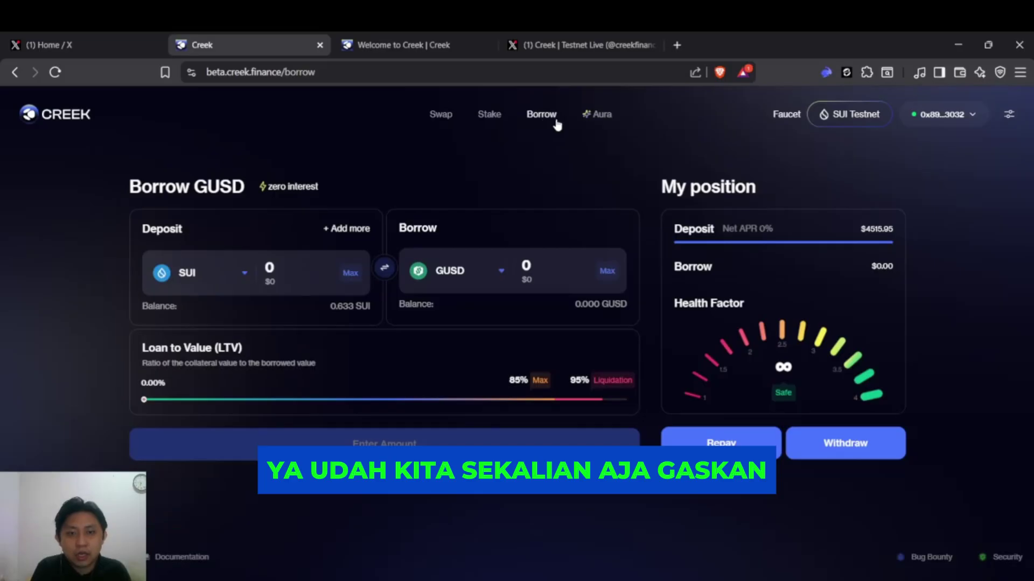
Check the badge progress on the Aura page, borrow 100 GUSD against the existing collateral and dismiss the completion message
left_click(596, 115)
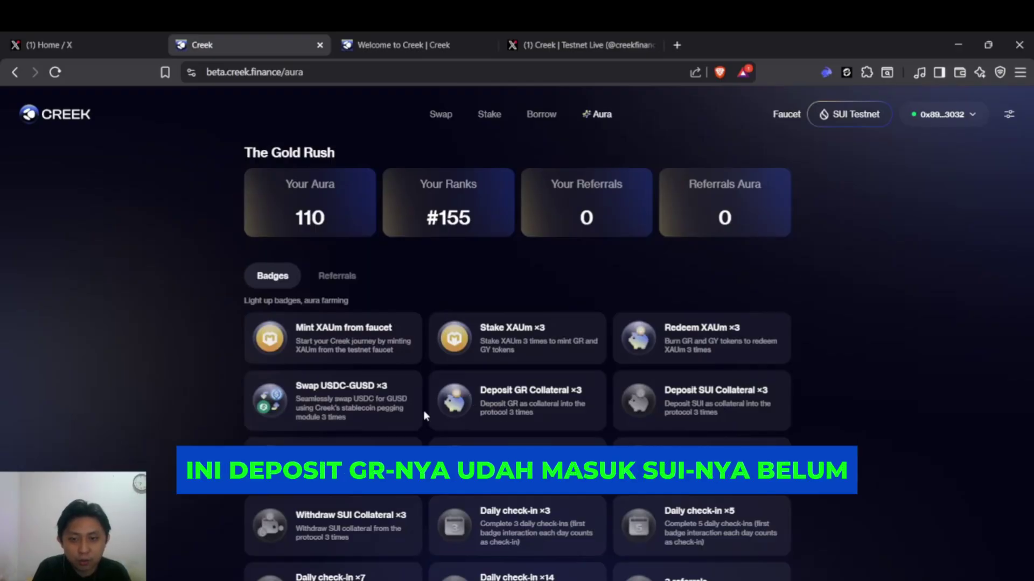
scroll(423, 410, "down", 1)
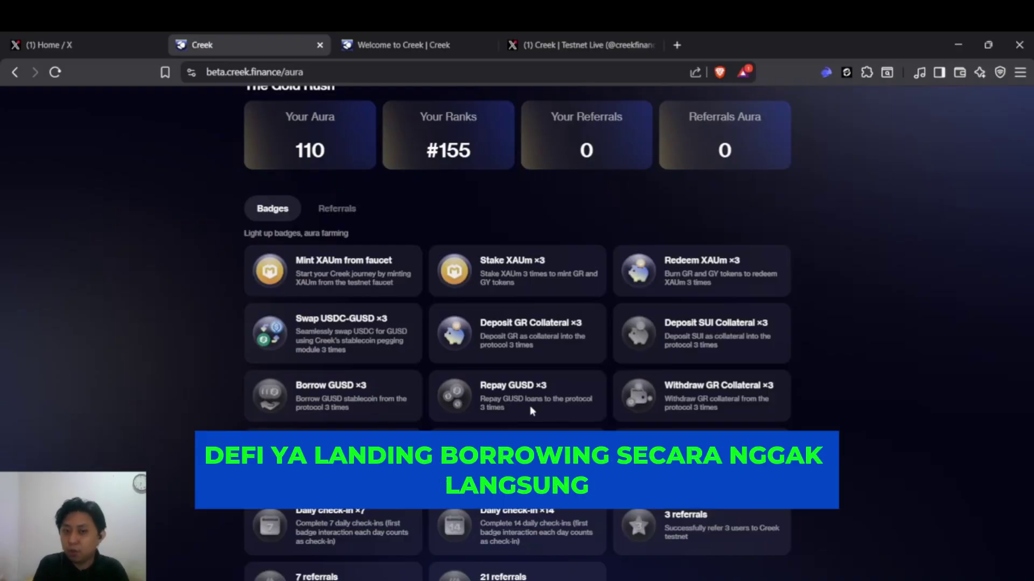
scroll(405, 233, "up", 2)
left_click(542, 122)
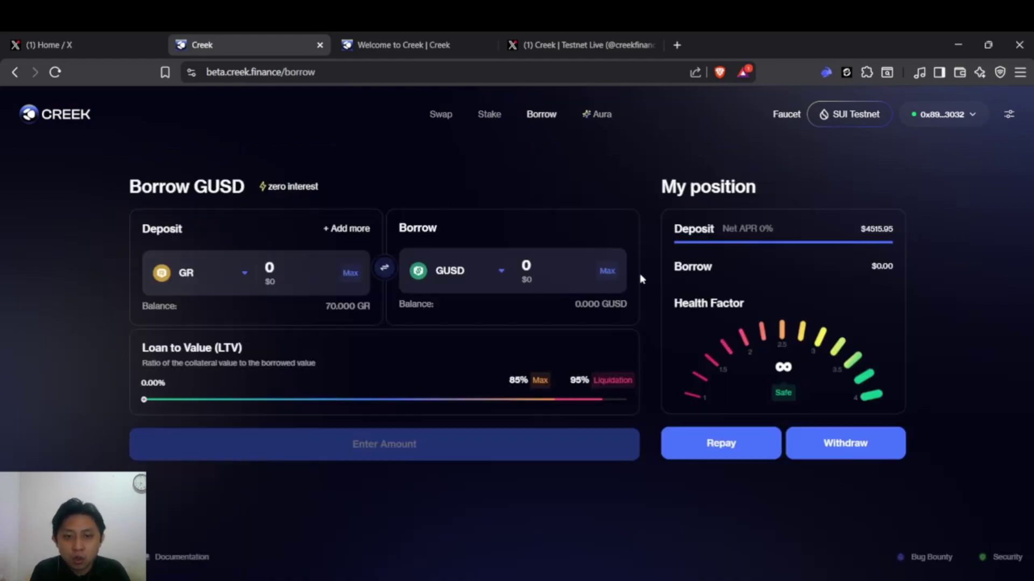
left_click(544, 266)
type("10")
key("BackSpace")
key("BackSpace")
key("BackSpace")
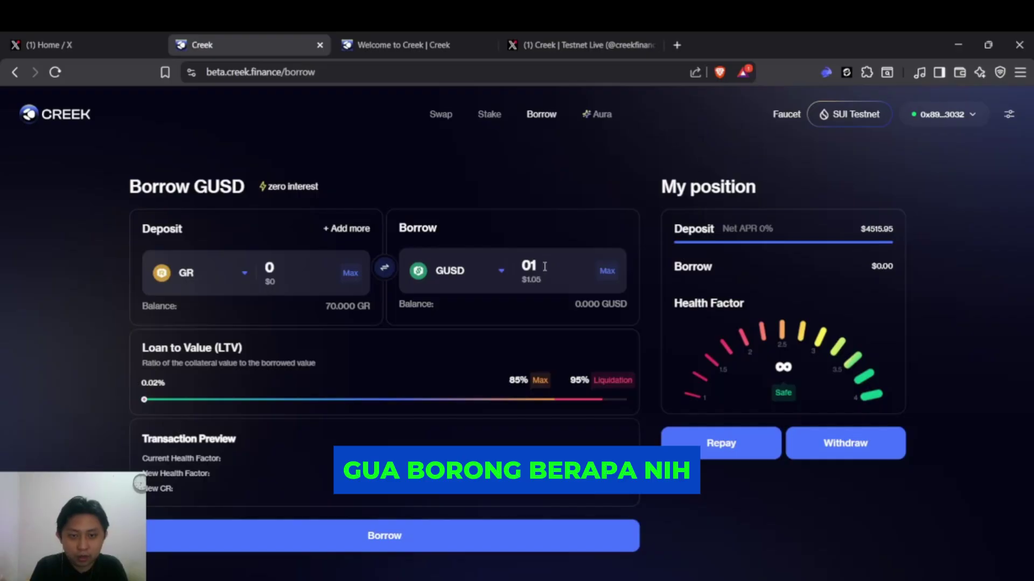
type("10")
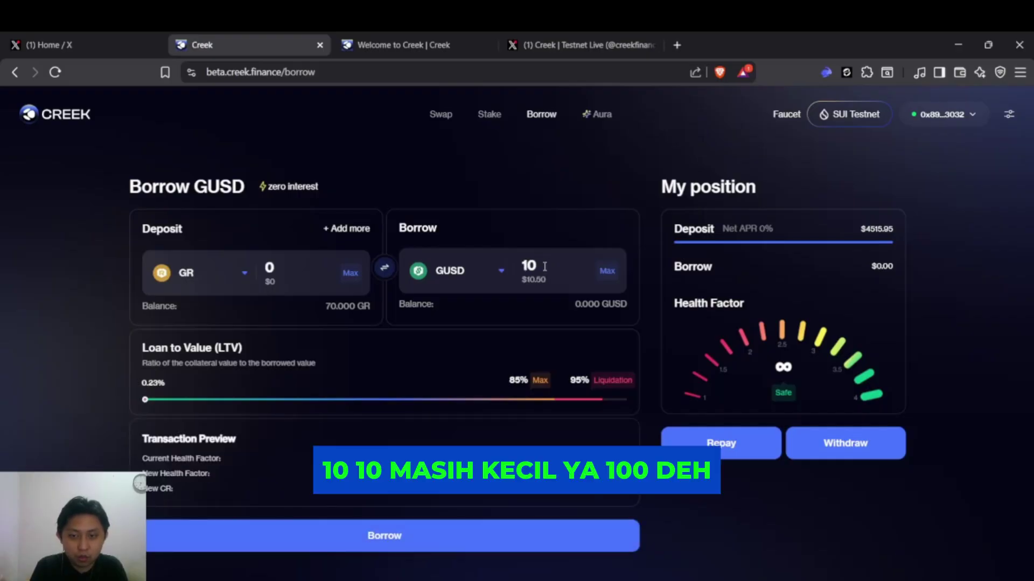
key("BackSpace")
key("BackSpace")
type("100")
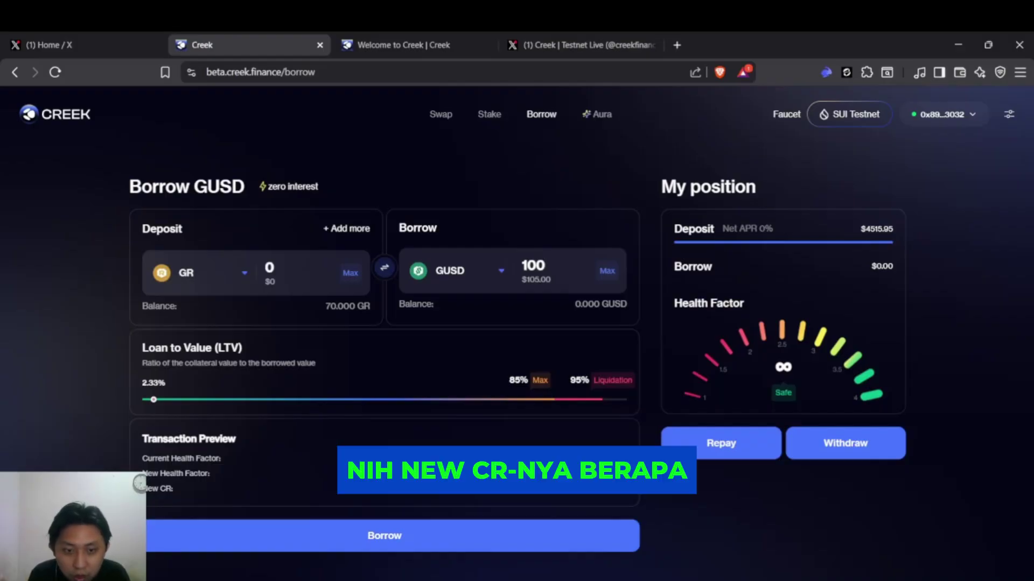
left_click(397, 537)
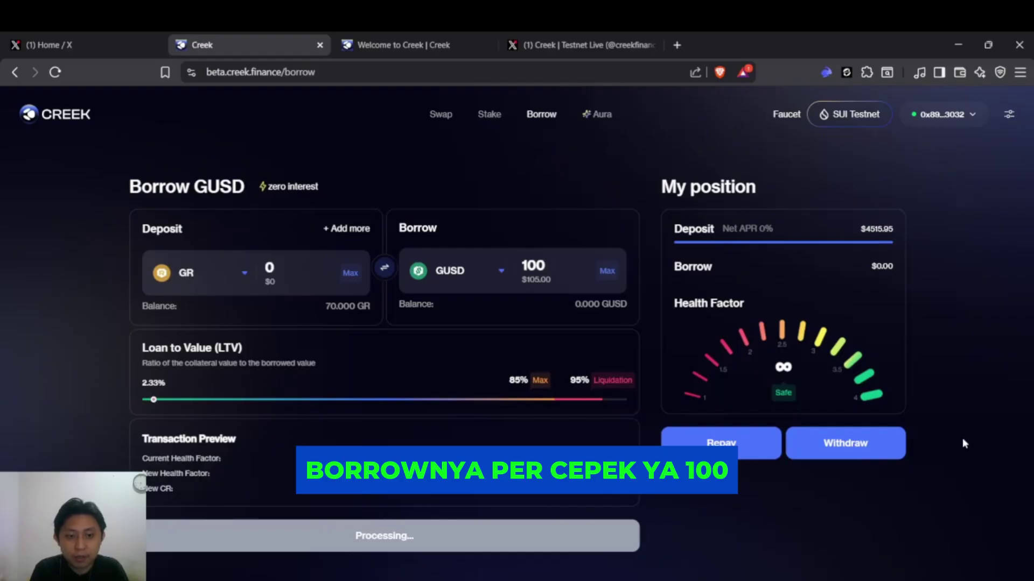
left_click(566, 460)
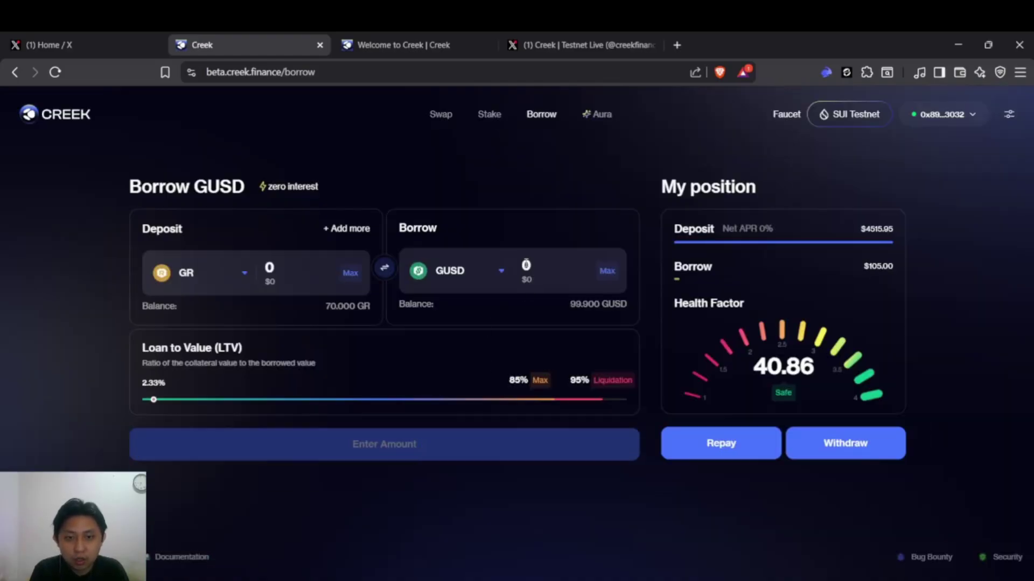
Borrow a second 100 GUSD without adding collateral and close the completion message
type("1")
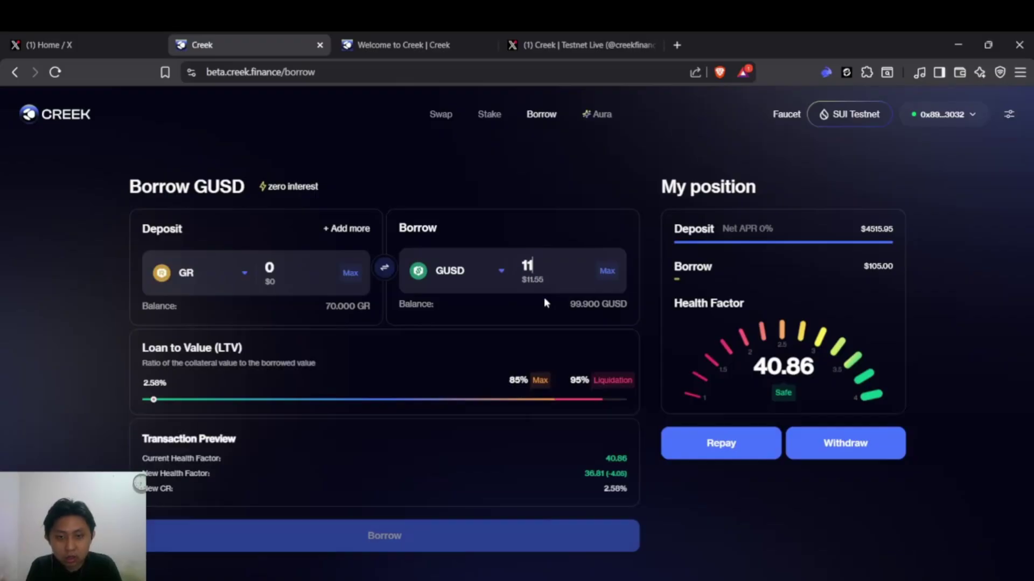
type("00")
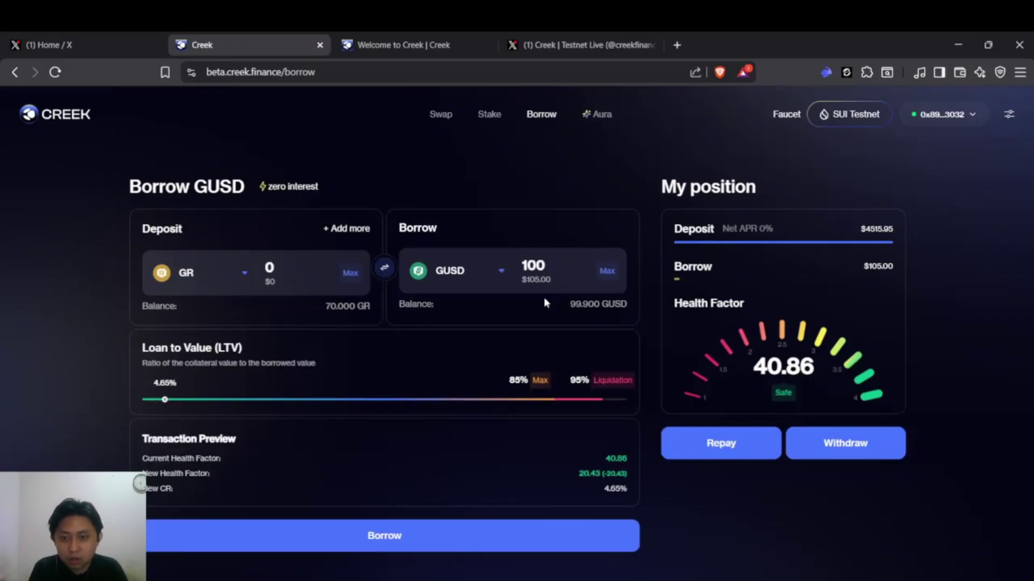
left_click(380, 535)
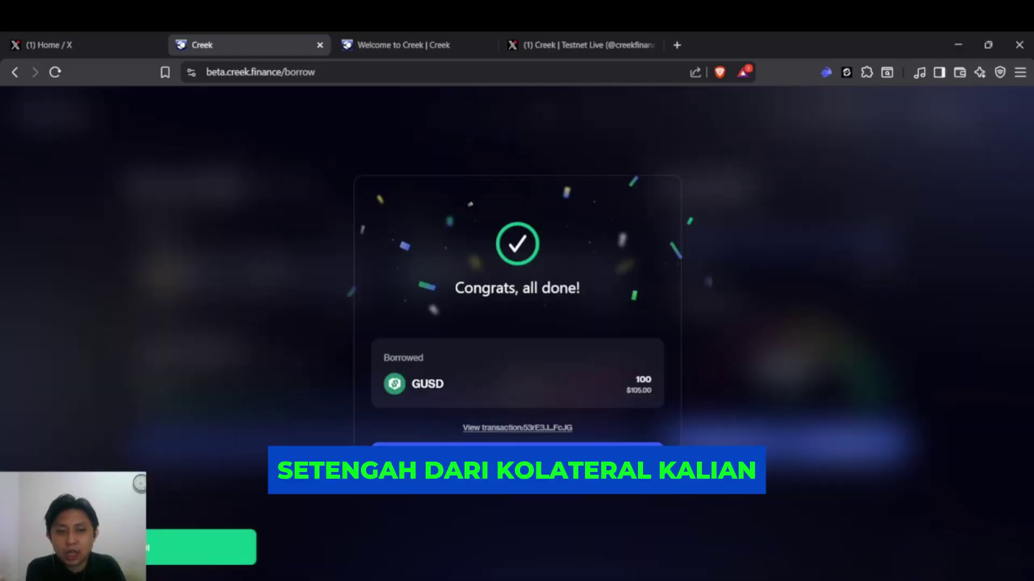
left_click(517, 457)
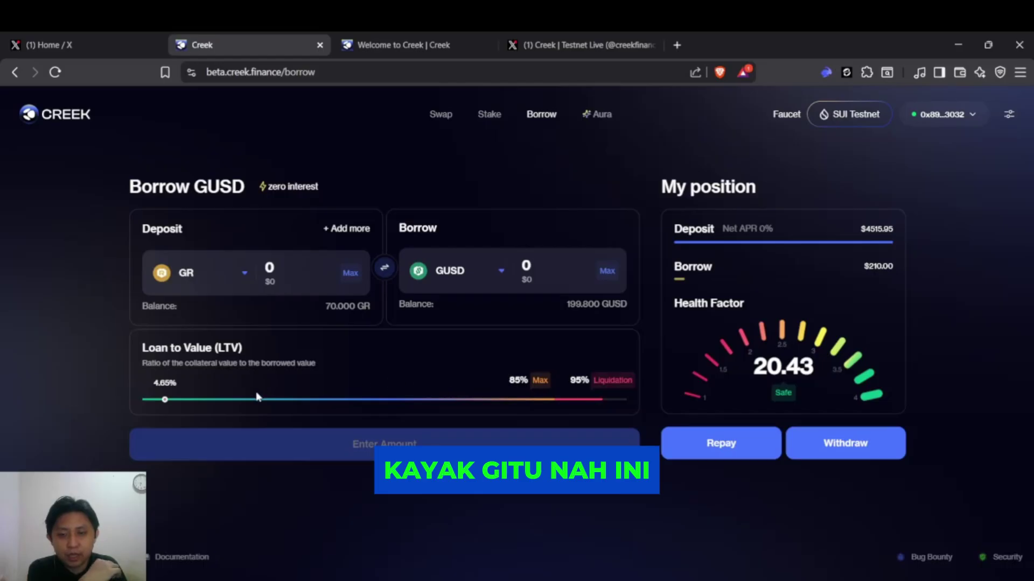
Borrow 100 GUSD for the third time without adding collateral and close the completion message
left_click(546, 268)
double_click(546, 267)
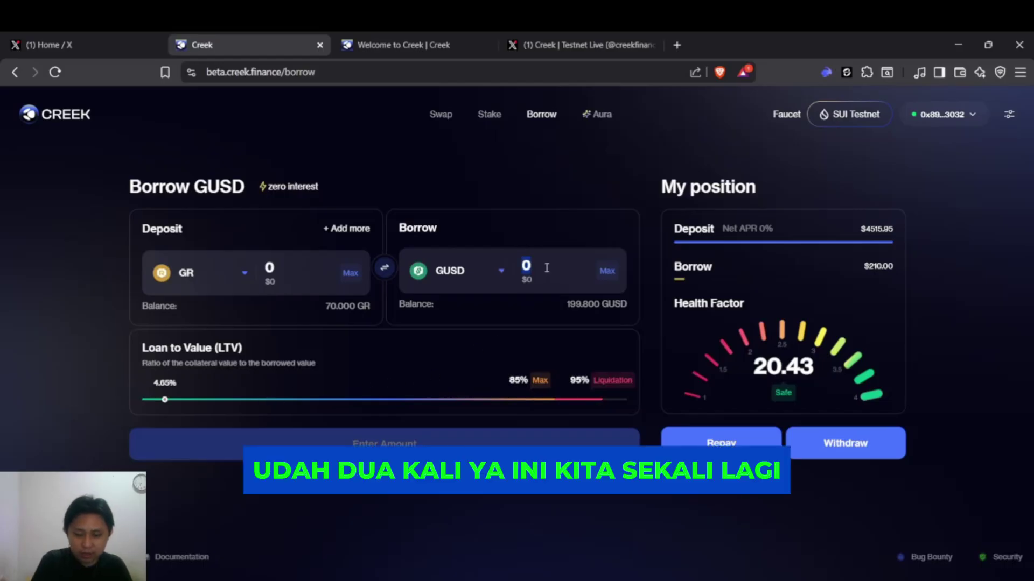
type("100")
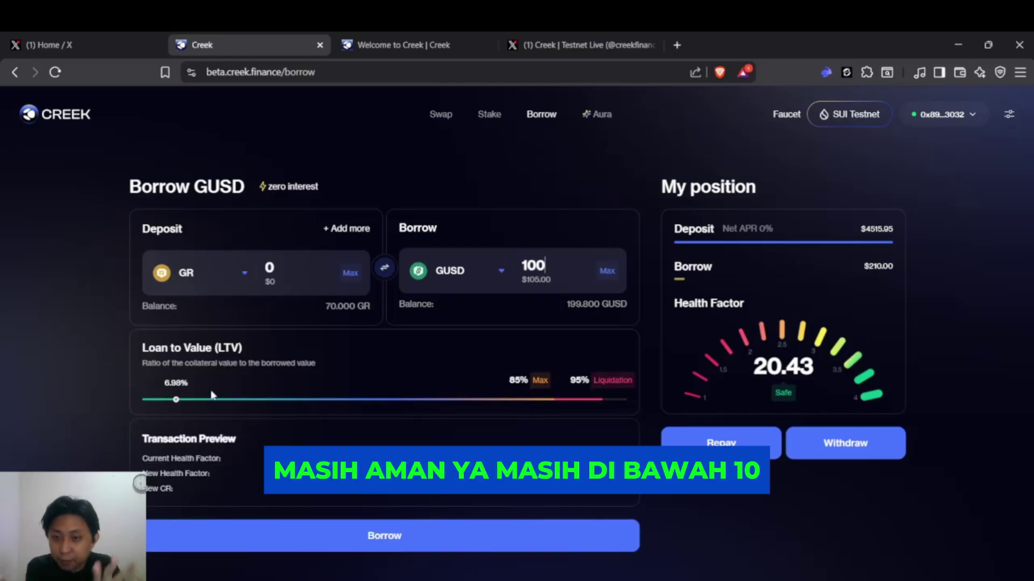
left_click(375, 541)
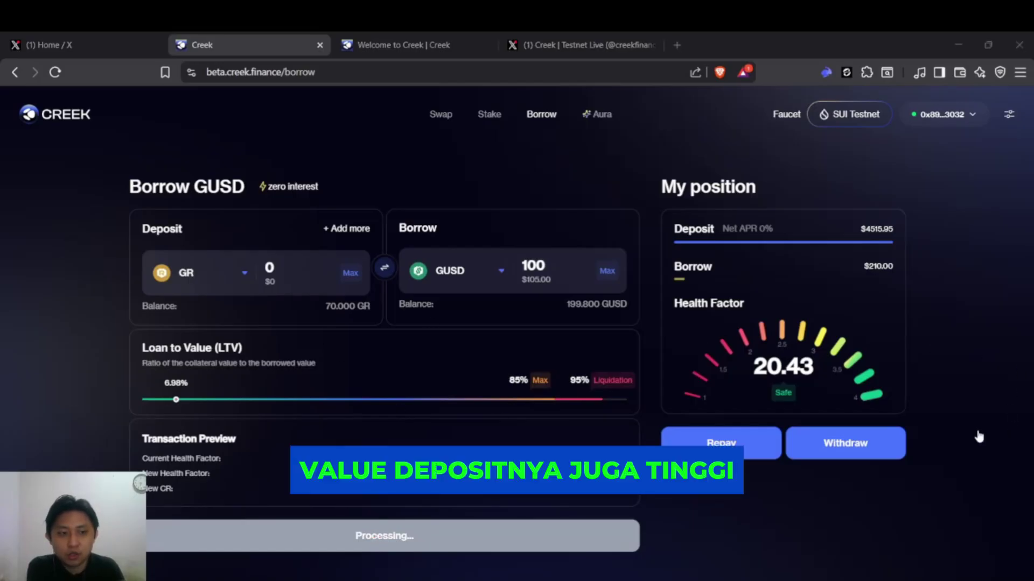
left_click(539, 471)
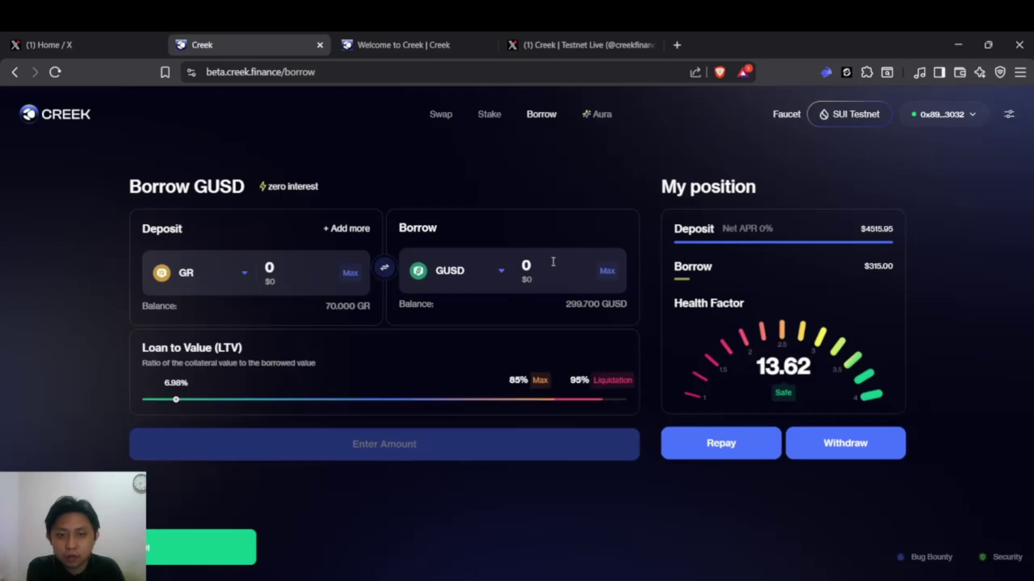
Check the remaining badges on the Aura page, repay 100 GUSD of the loan and dismiss the completion message
left_click(601, 115)
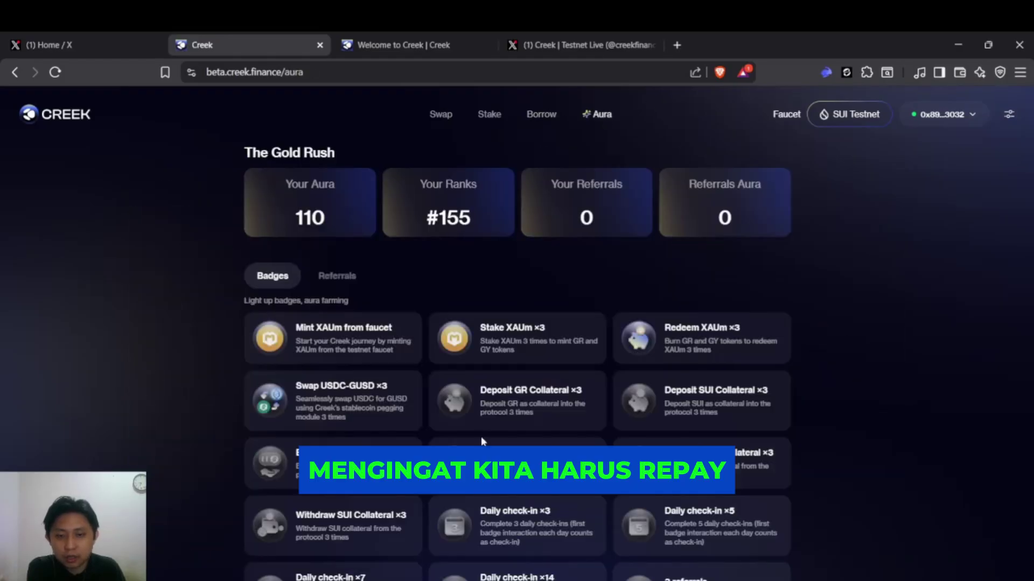
left_click(543, 115)
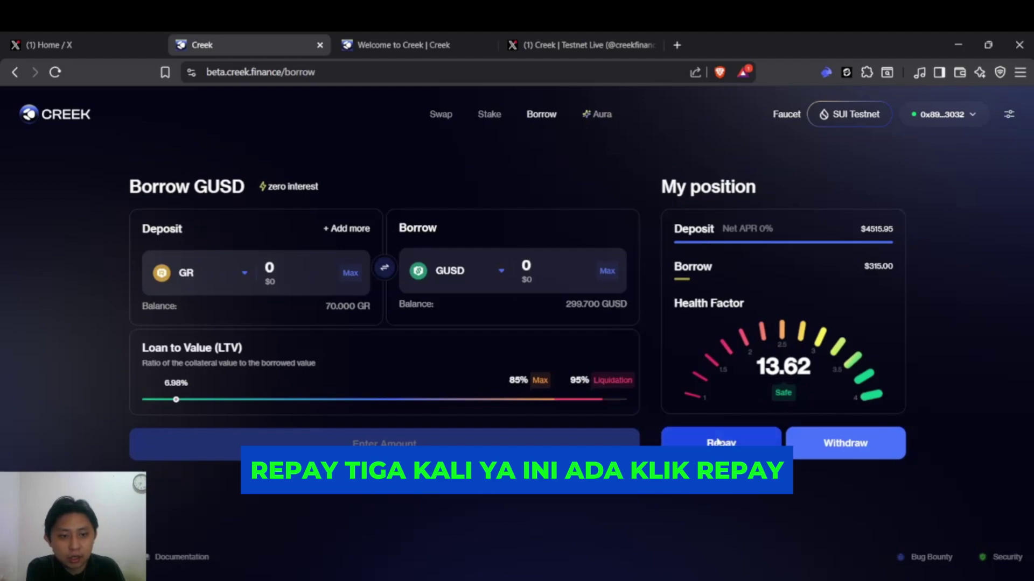
left_click(721, 442)
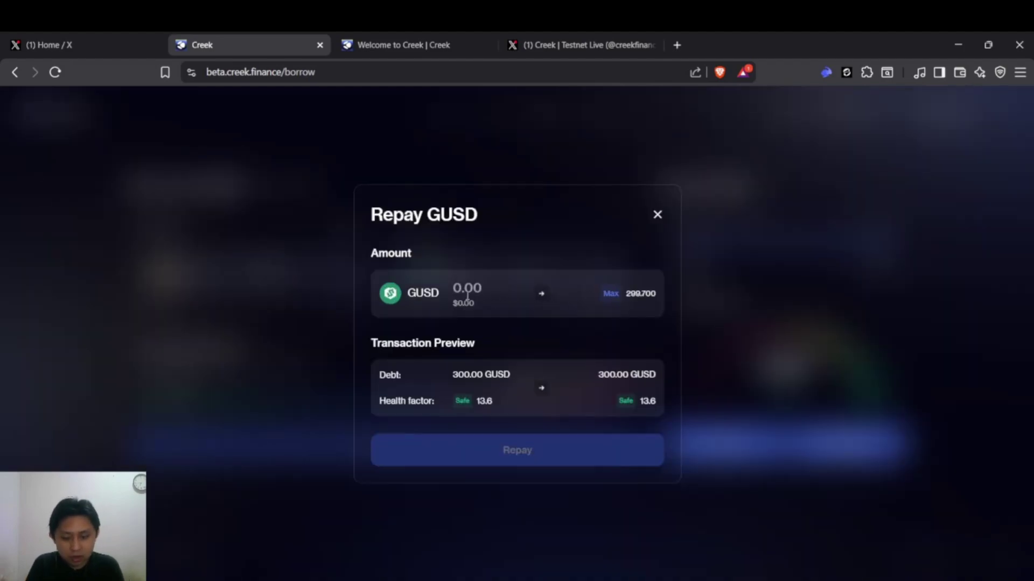
type("100")
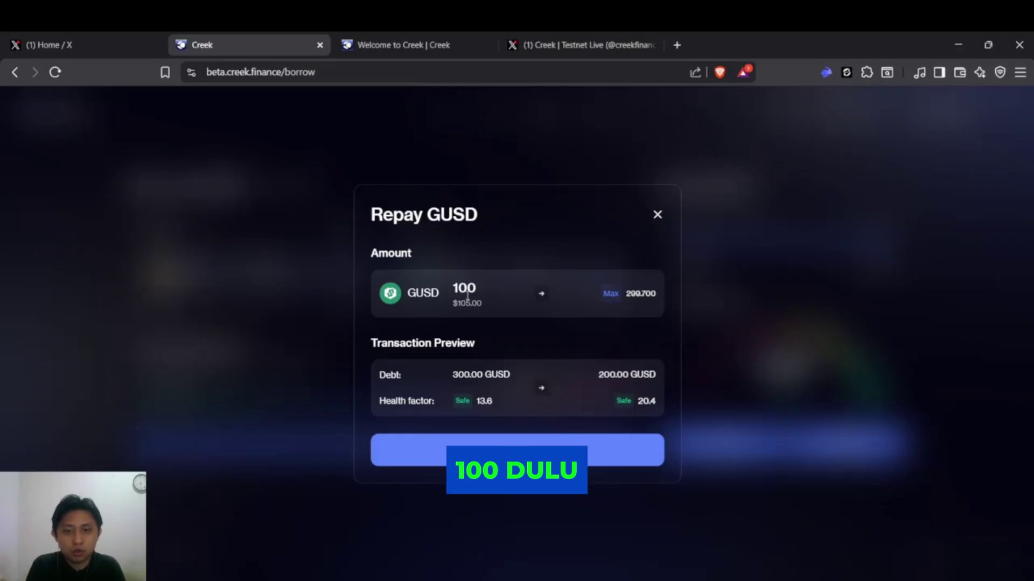
left_click(581, 447)
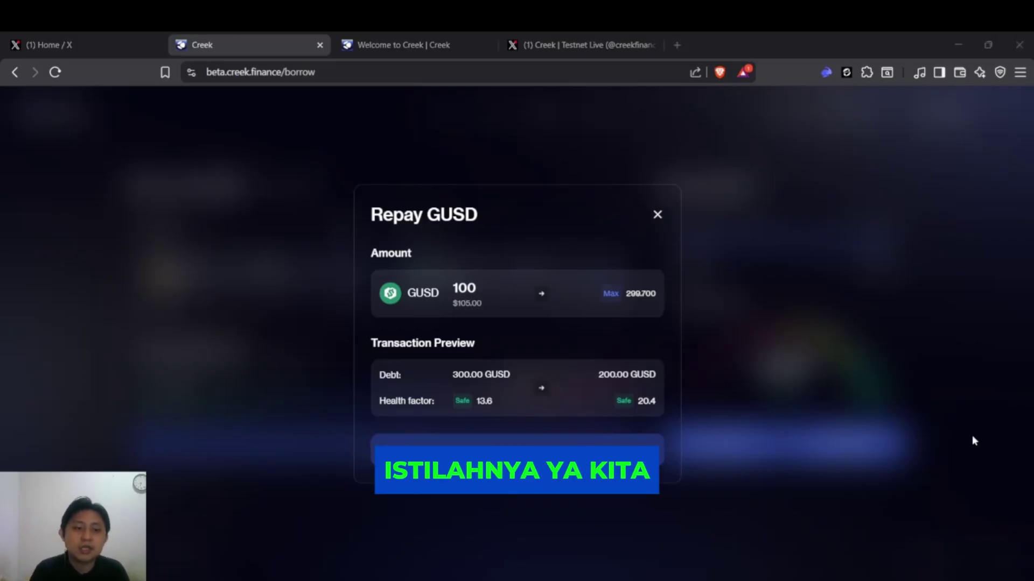
left_click(509, 459)
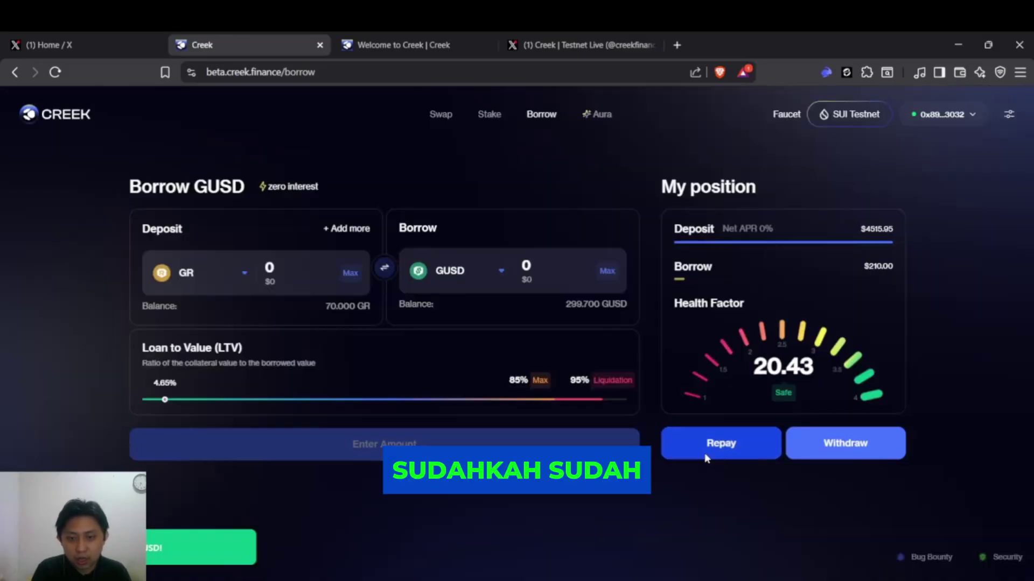
Repay a second 100 GUSD of the loan and close the completion message
left_click(730, 449)
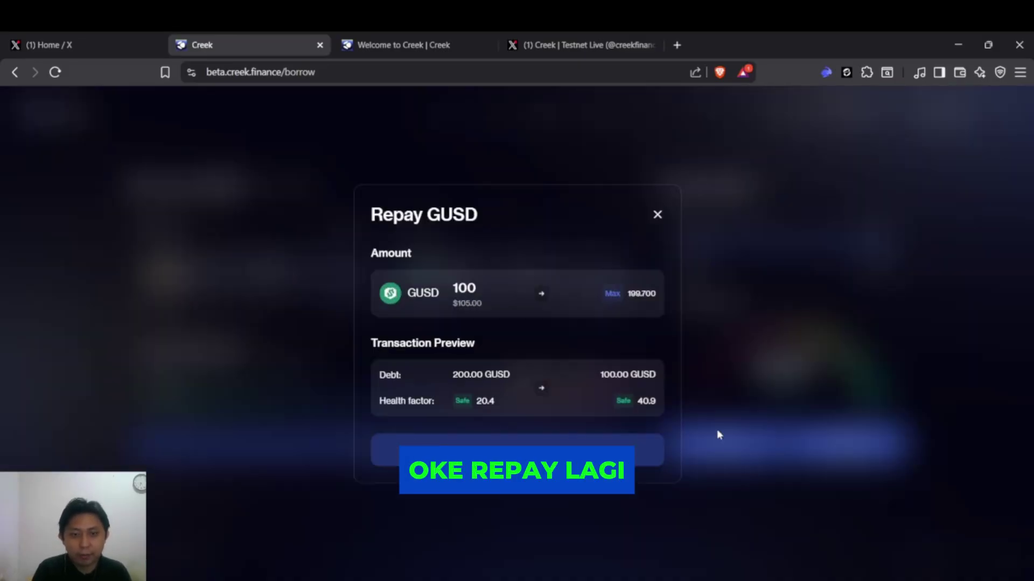
double_click(480, 284)
left_click(517, 450)
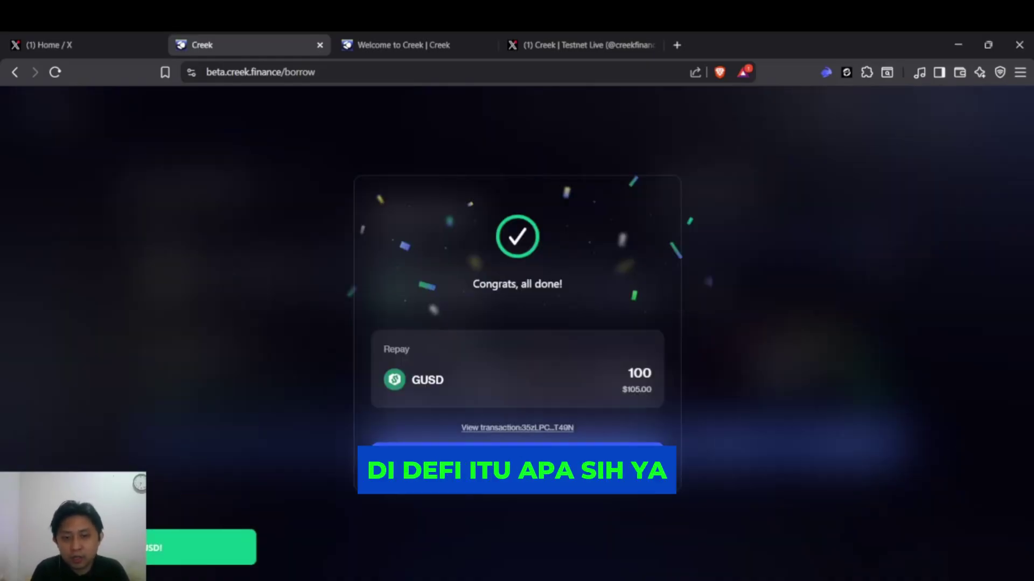
left_click(517, 458)
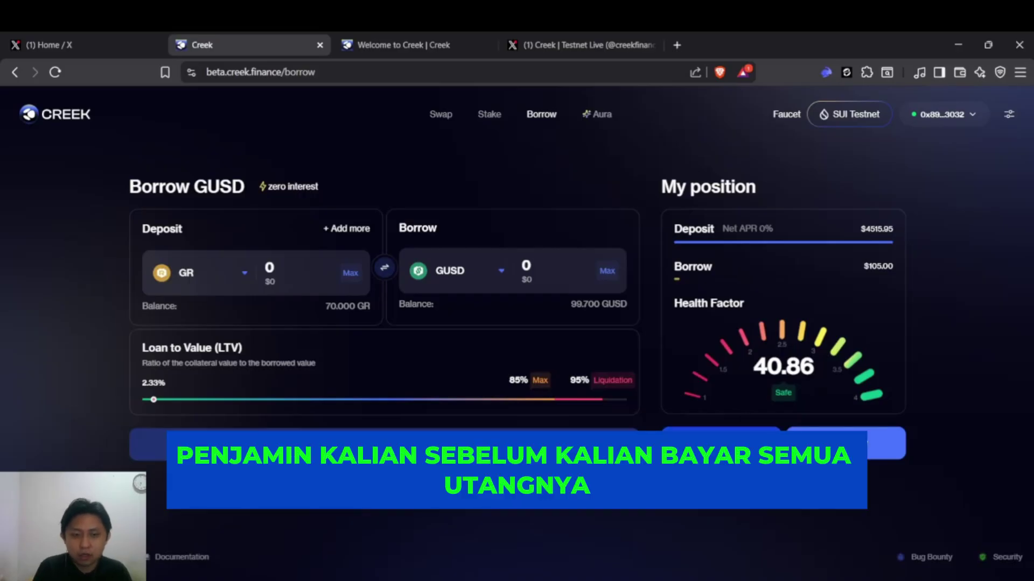
Repay the maximum available balance of 99.700 GUSD, approve the transaction and close the completion message
left_click(724, 444)
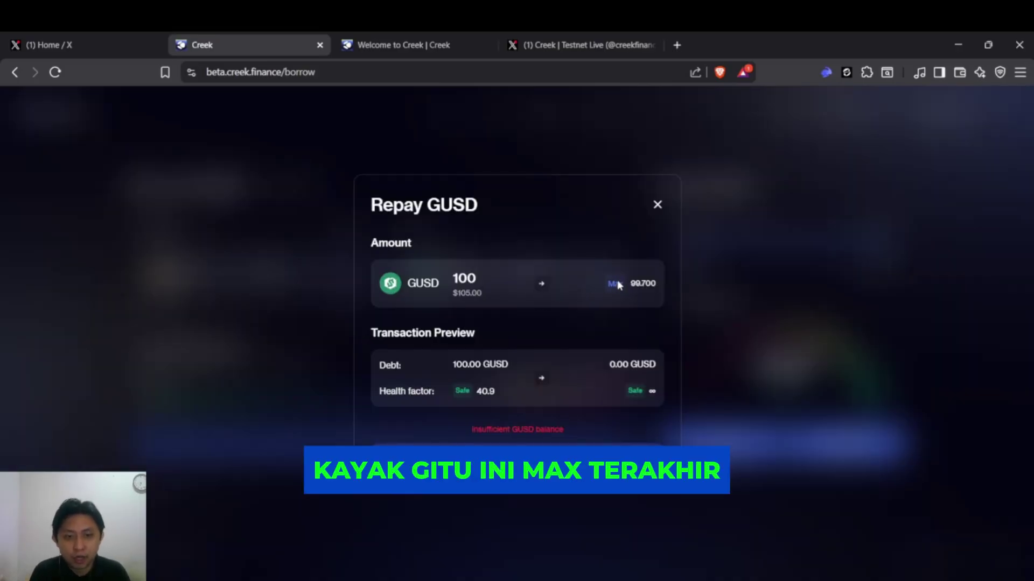
left_click(615, 284)
left_click(517, 450)
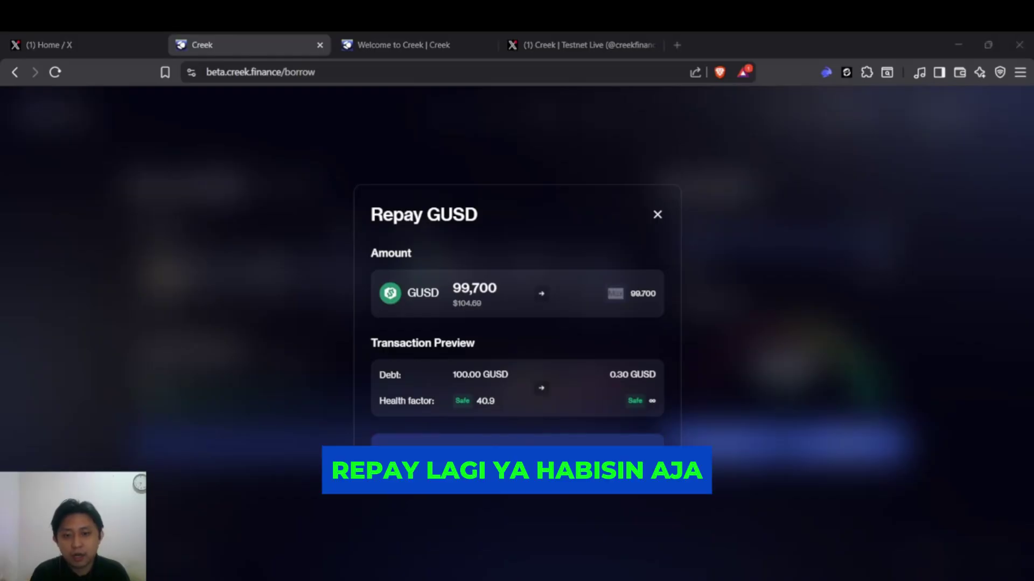
left_click(990, 434)
left_click(544, 463)
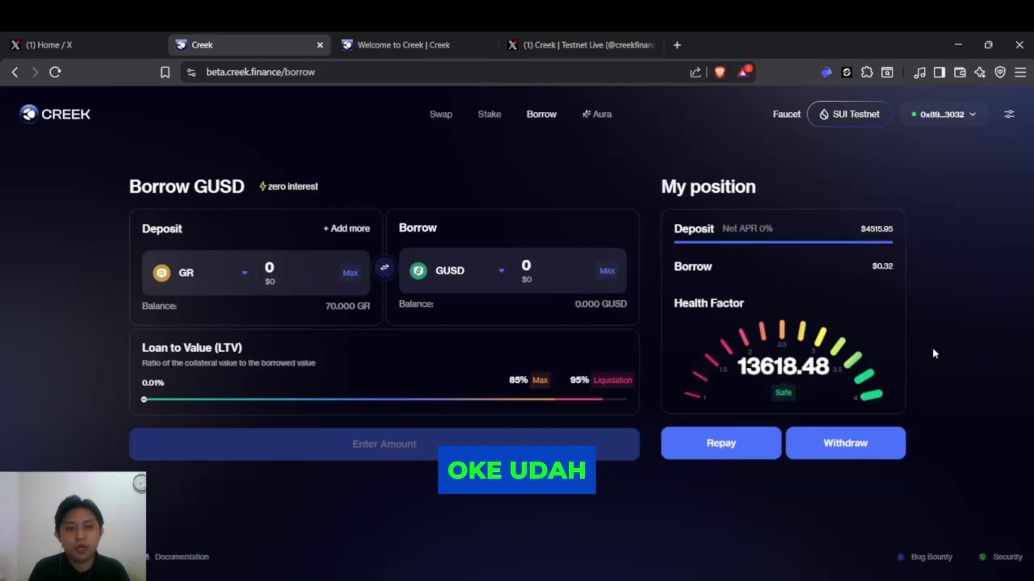
Withdraw 0.1 SUI of the collateral, acknowledging the risks involved, and dismiss the completion message
left_click(837, 450)
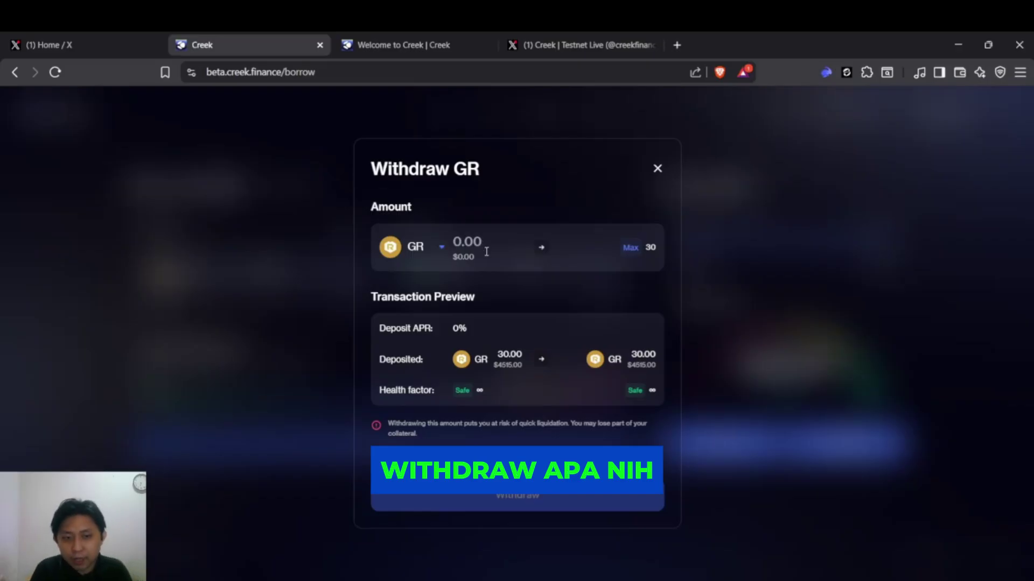
left_click(439, 249)
left_click(430, 302)
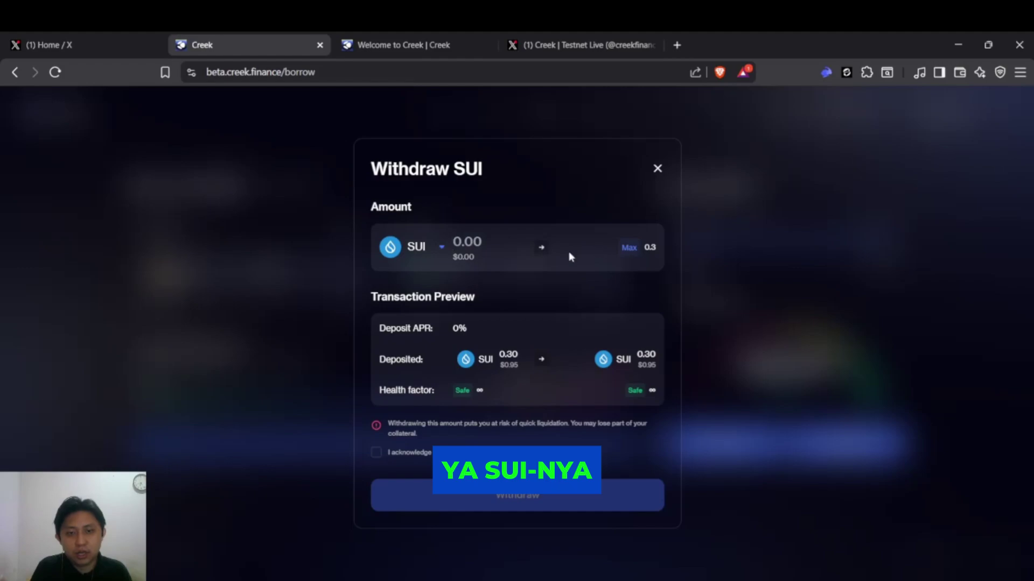
left_click(470, 252)
type("0.1")
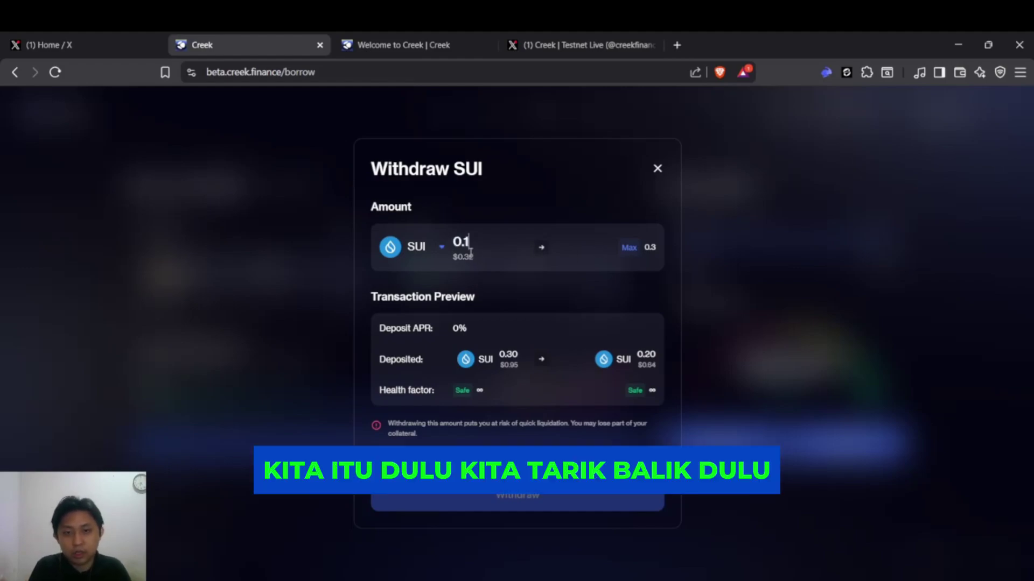
left_click(373, 454)
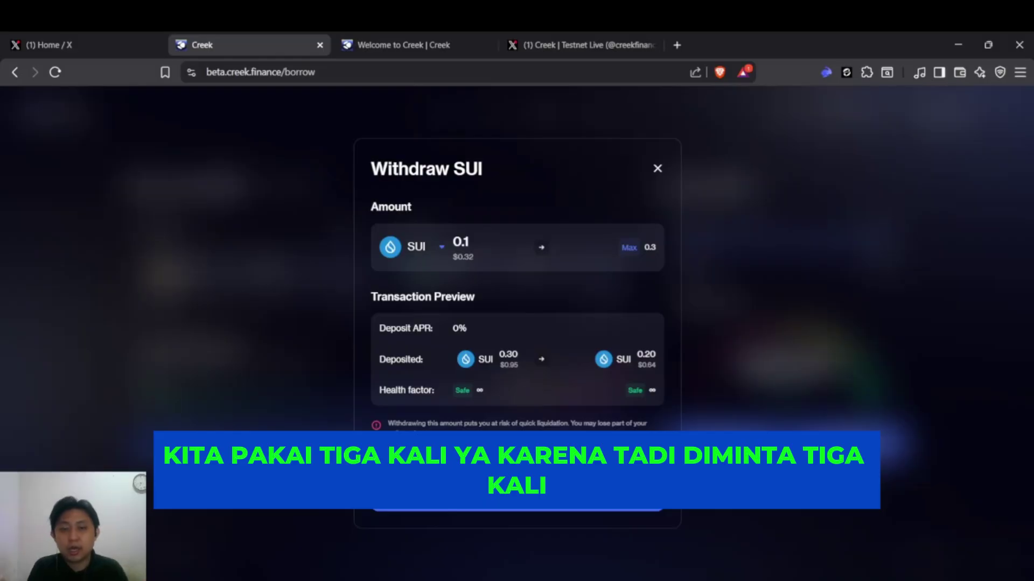
left_click(517, 495)
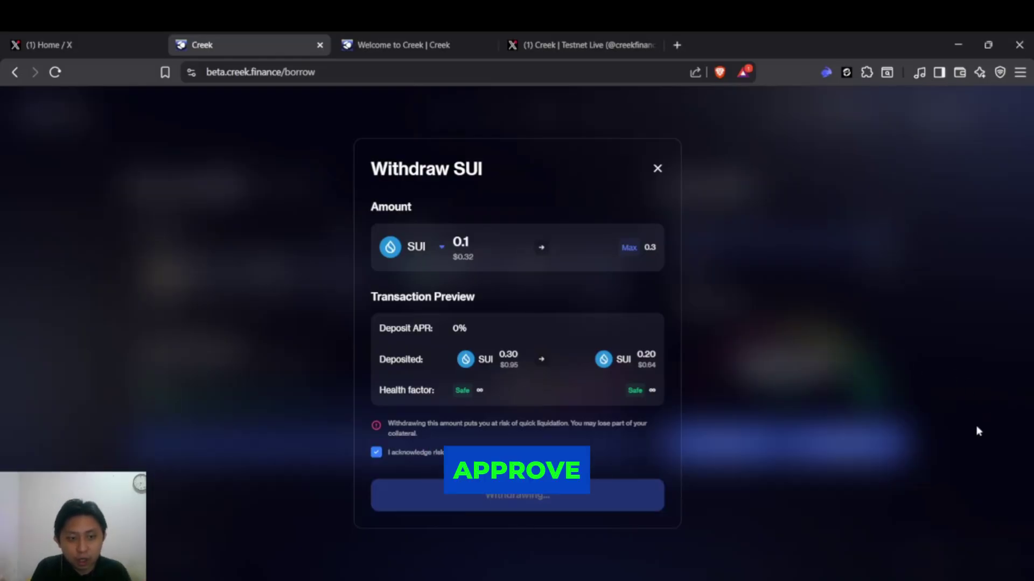
left_click(553, 458)
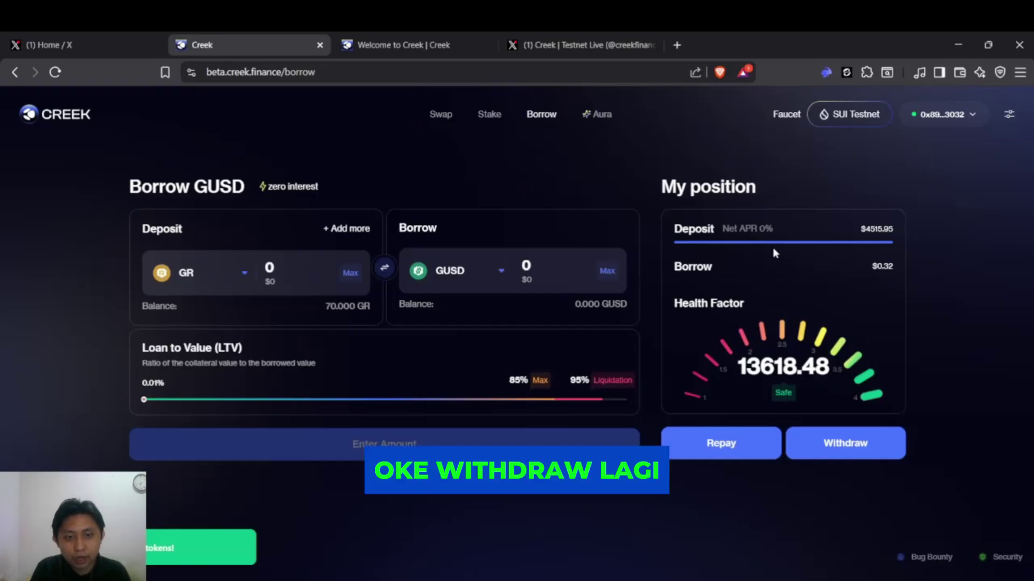
Withdraw a second 0.1 SUI from the collateral and close the completion message
left_click(851, 446)
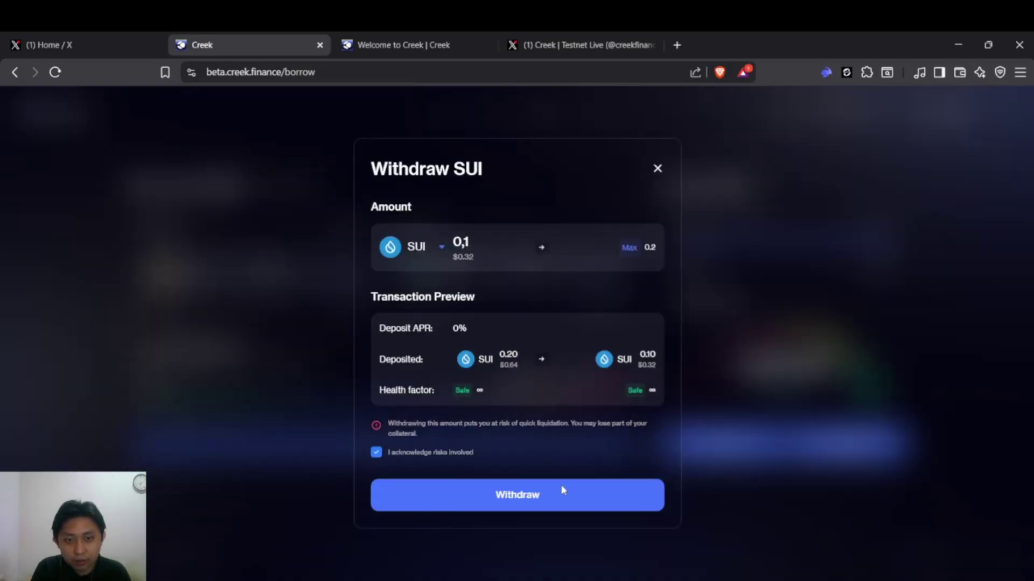
left_click(506, 495)
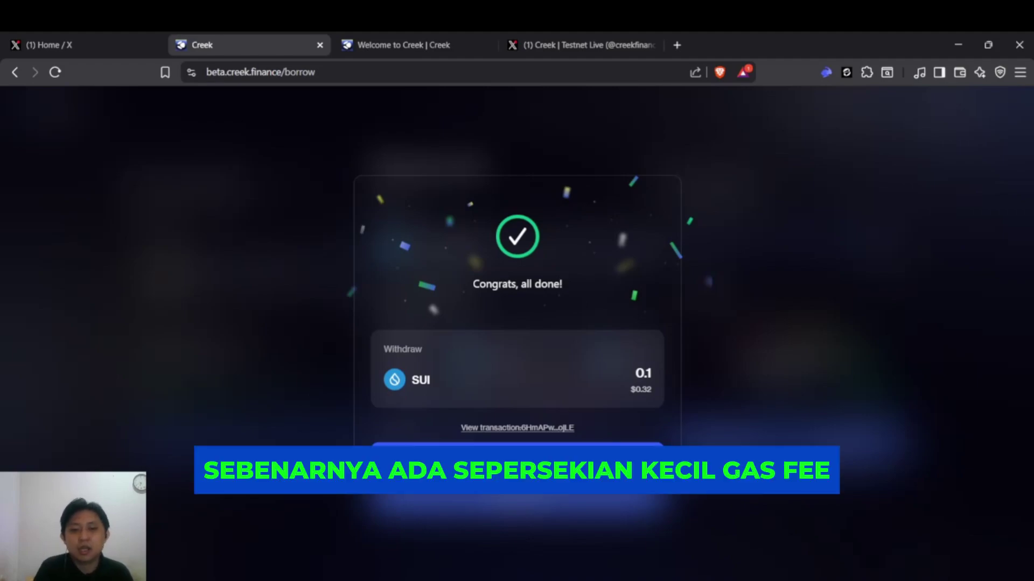
left_click(517, 463)
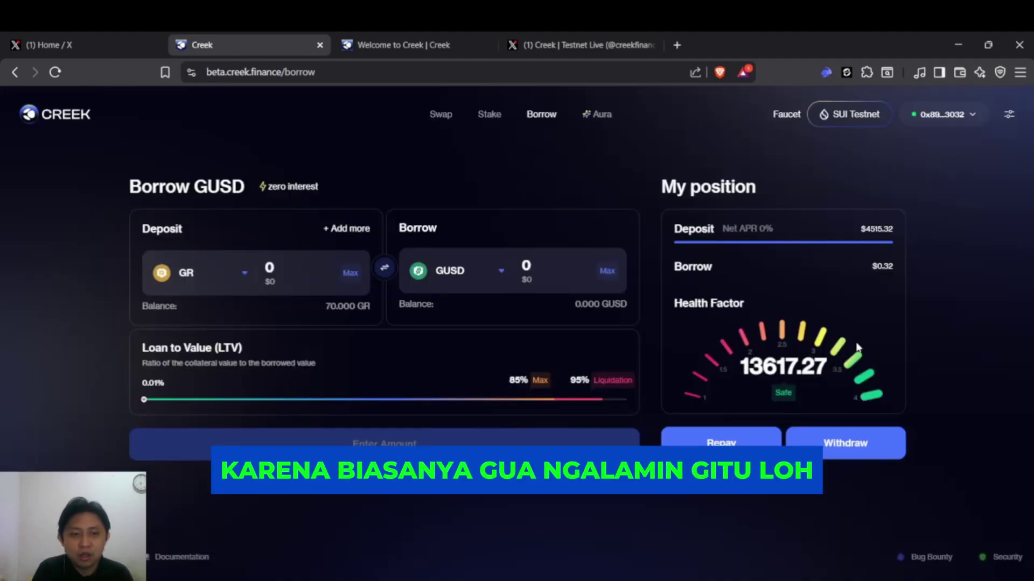
Withdraw the last 0.1 SUI of collateral, approve the transaction and close the completion message
left_click(883, 445)
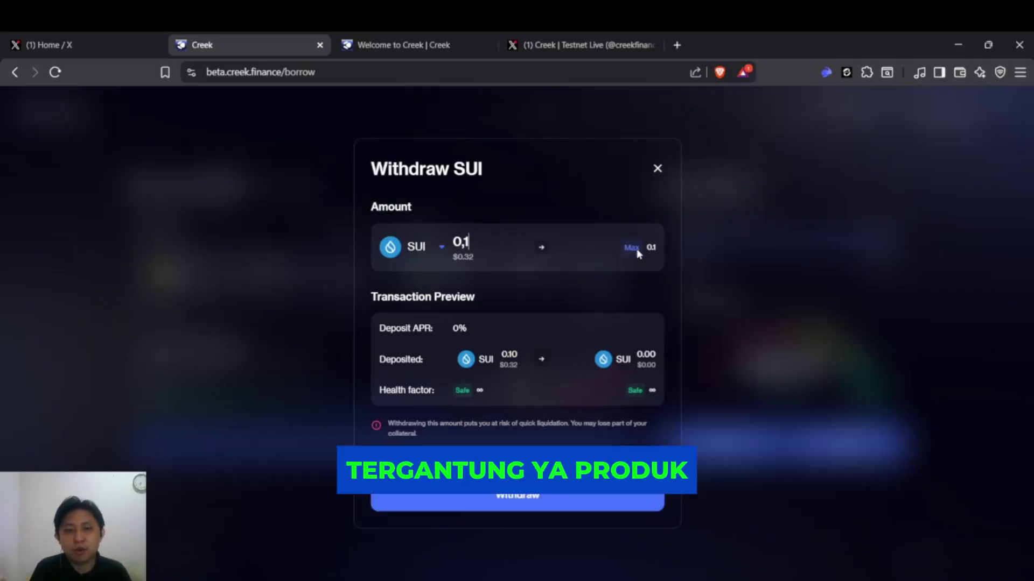
left_click(511, 500)
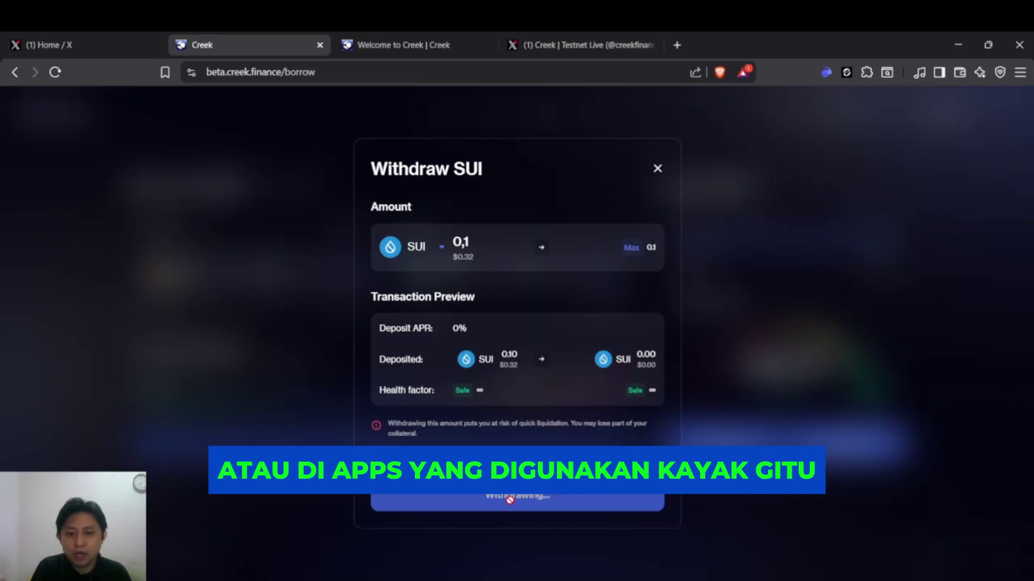
left_click(981, 437)
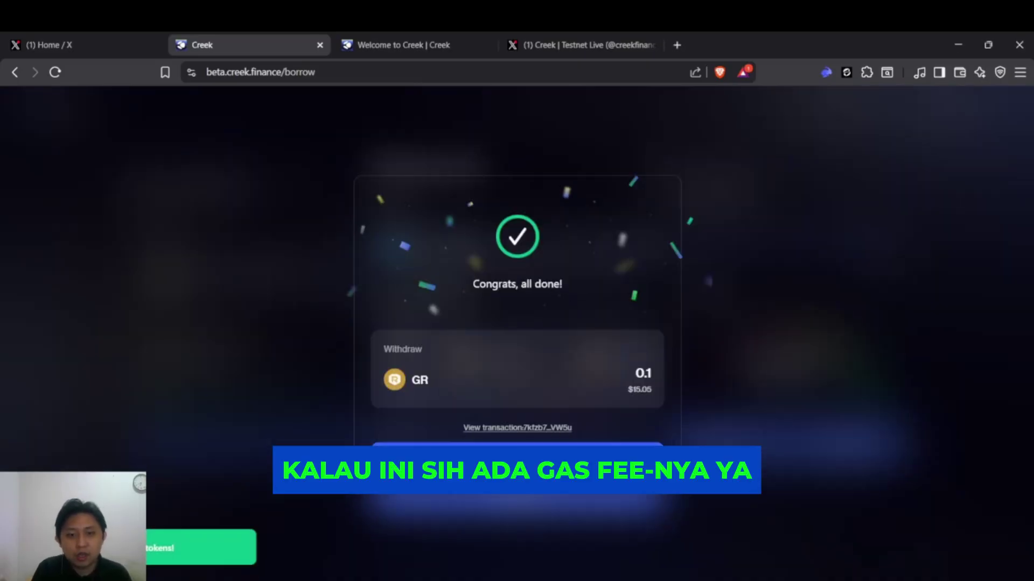
left_click(557, 458)
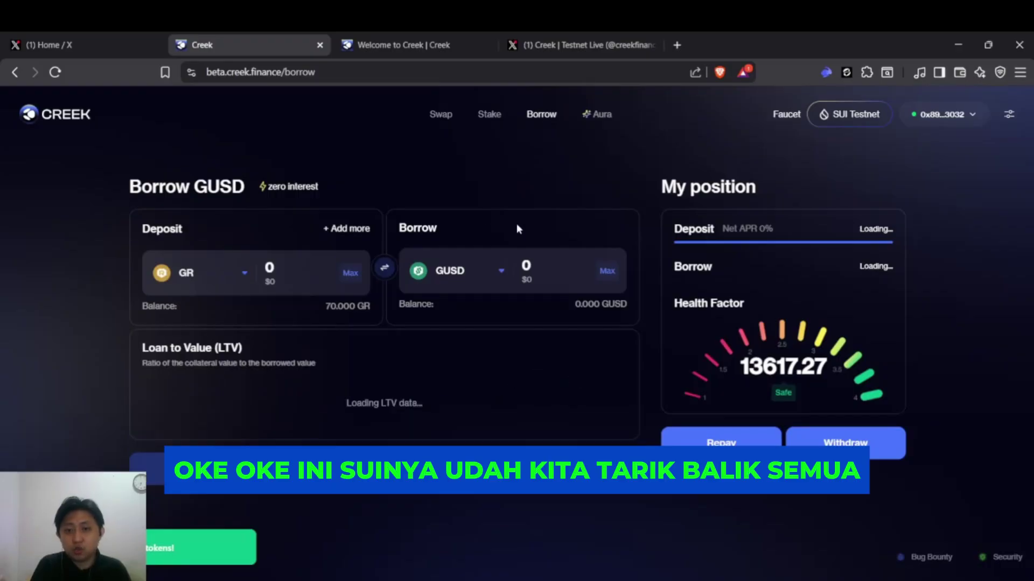
Withdraw 10 GR from the collateral and dismiss the completion message
left_click(857, 437)
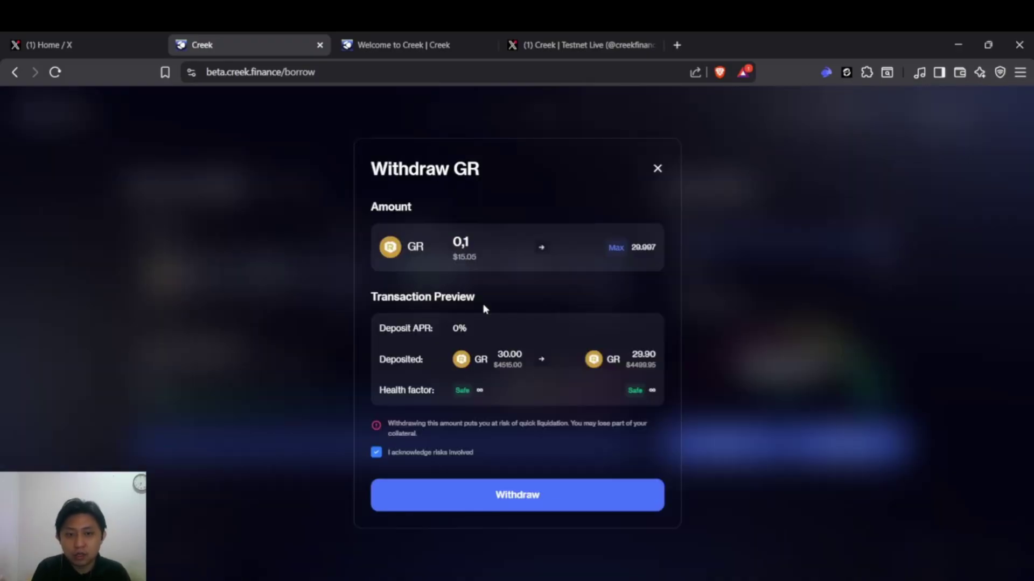
double_click(469, 243)
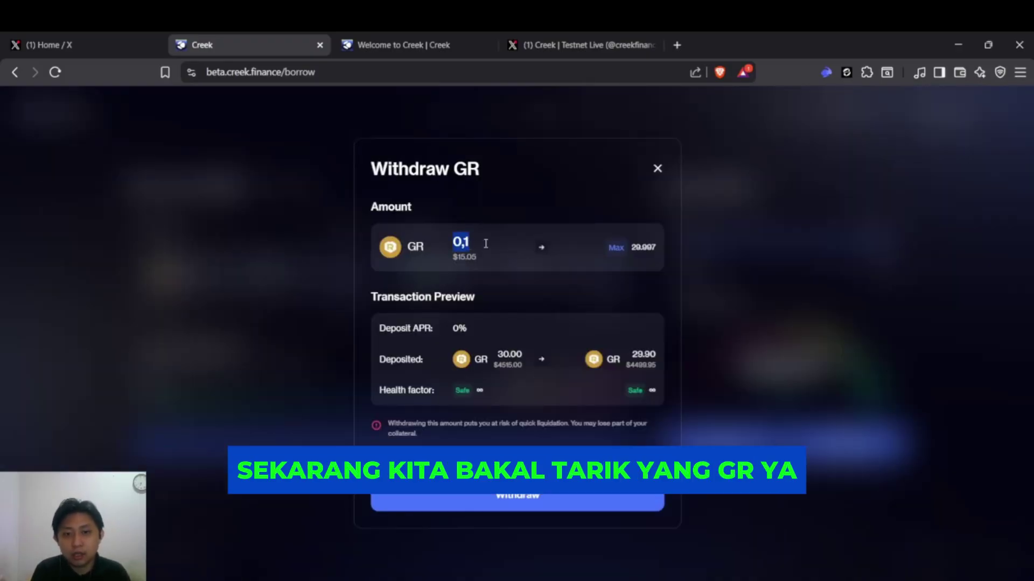
type("10")
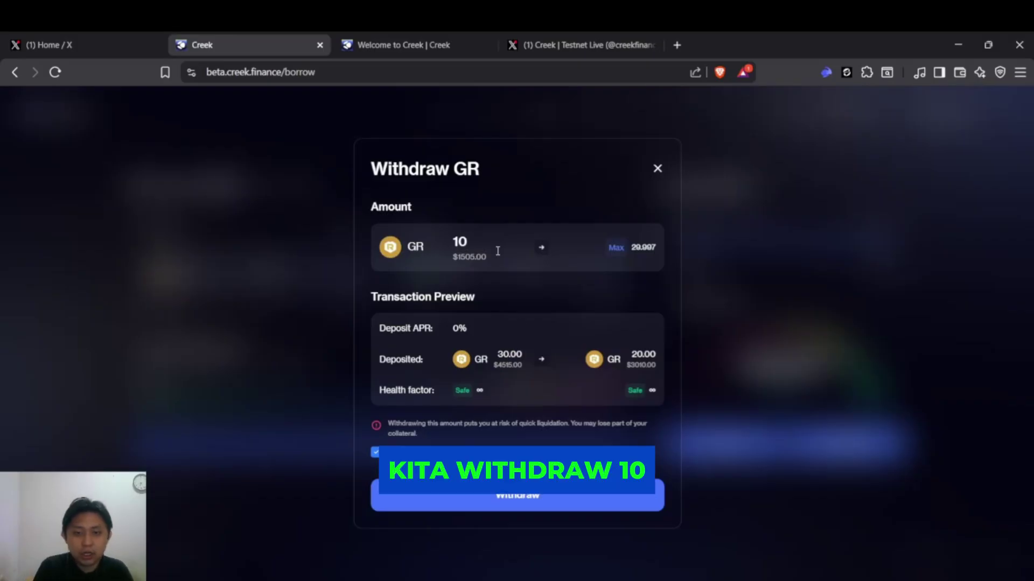
left_click(514, 500)
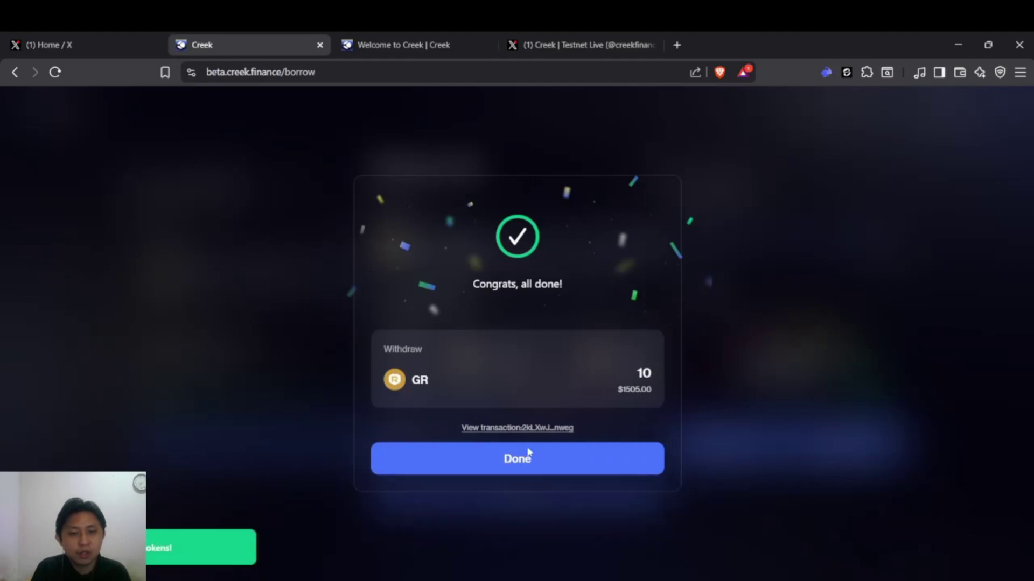
left_click(527, 455)
Withdraw another 10 GR from the collateral and close the completion message
left_click(848, 442)
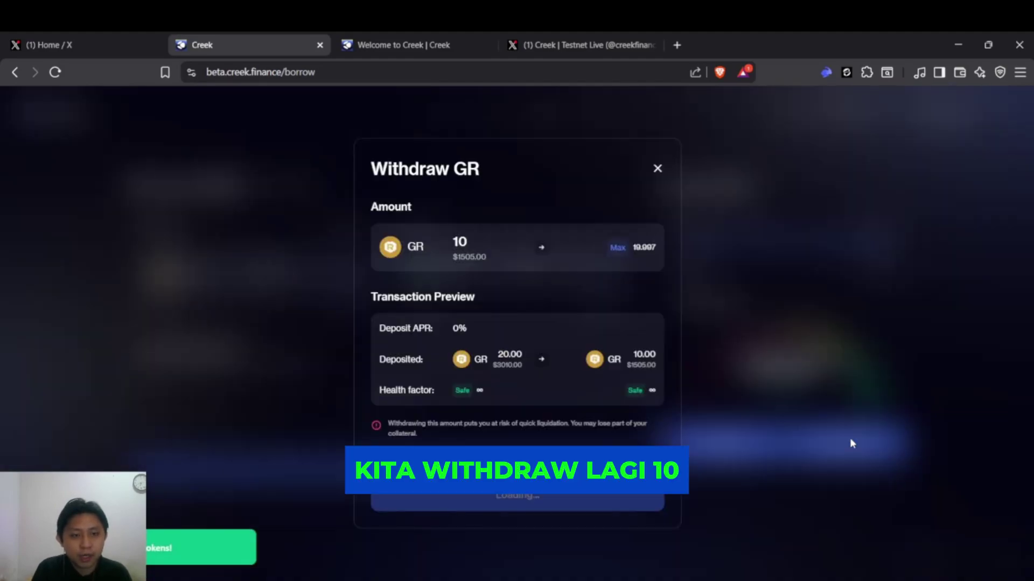
left_click(521, 496)
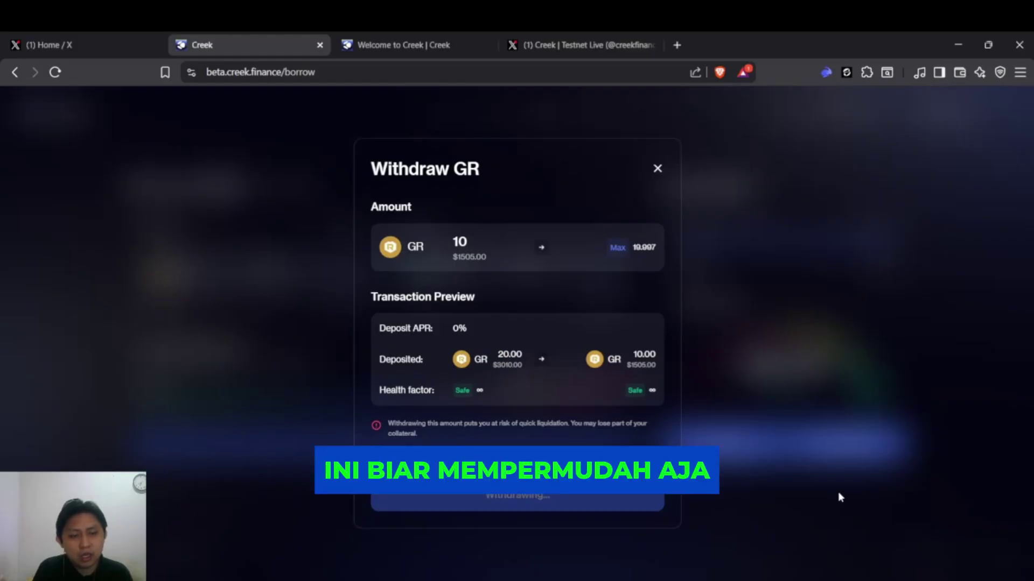
left_click(539, 458)
Withdraw the maximum available 9.997 GR from the collateral and dismiss the completion message
left_click(845, 443)
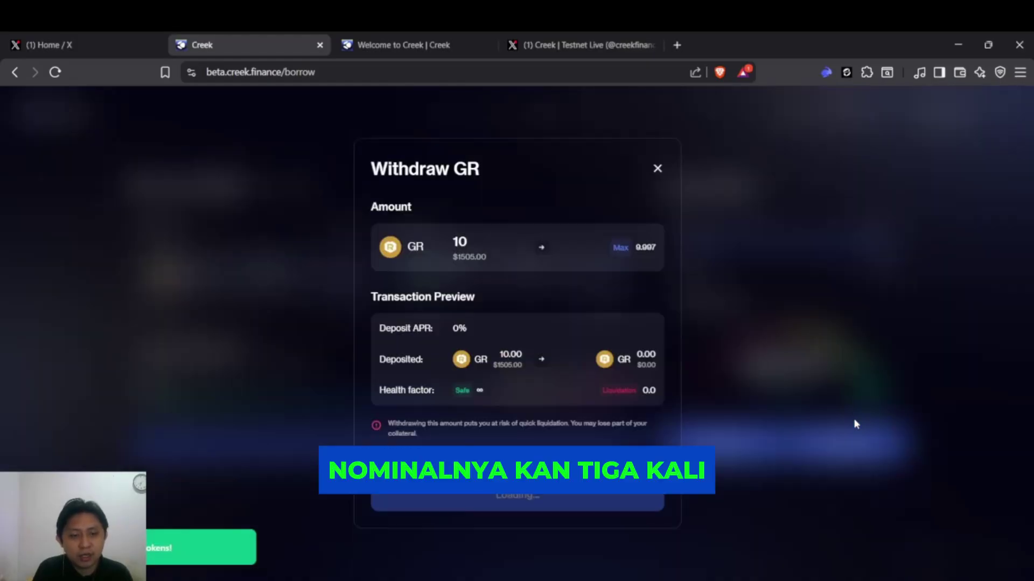
left_click(620, 247)
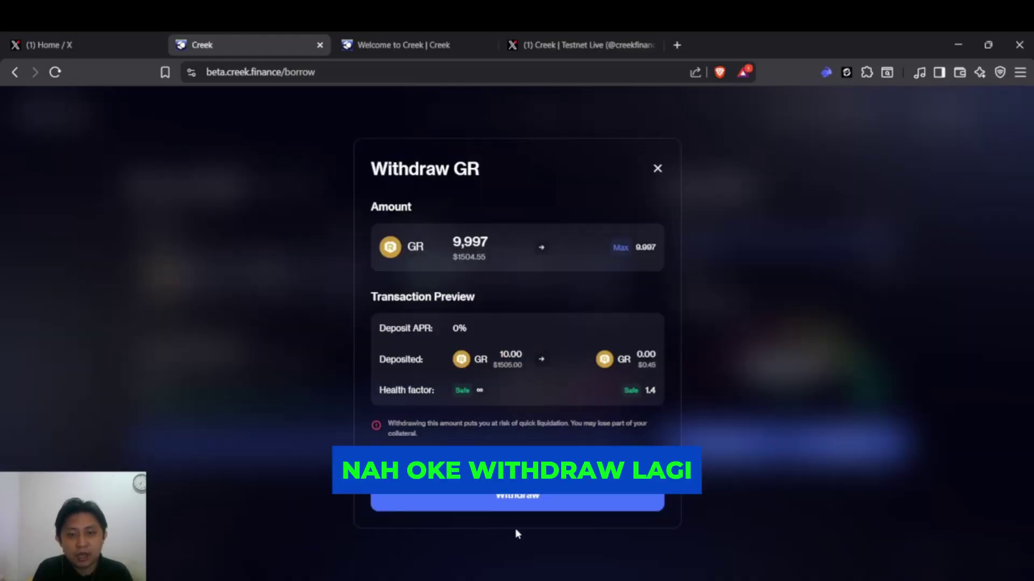
left_click(516, 507)
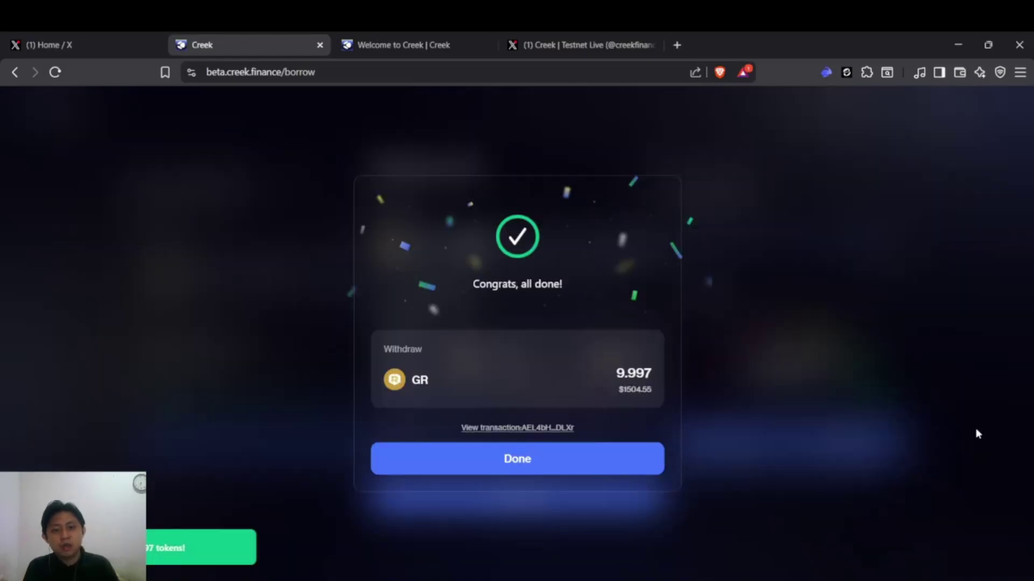
left_click(626, 459)
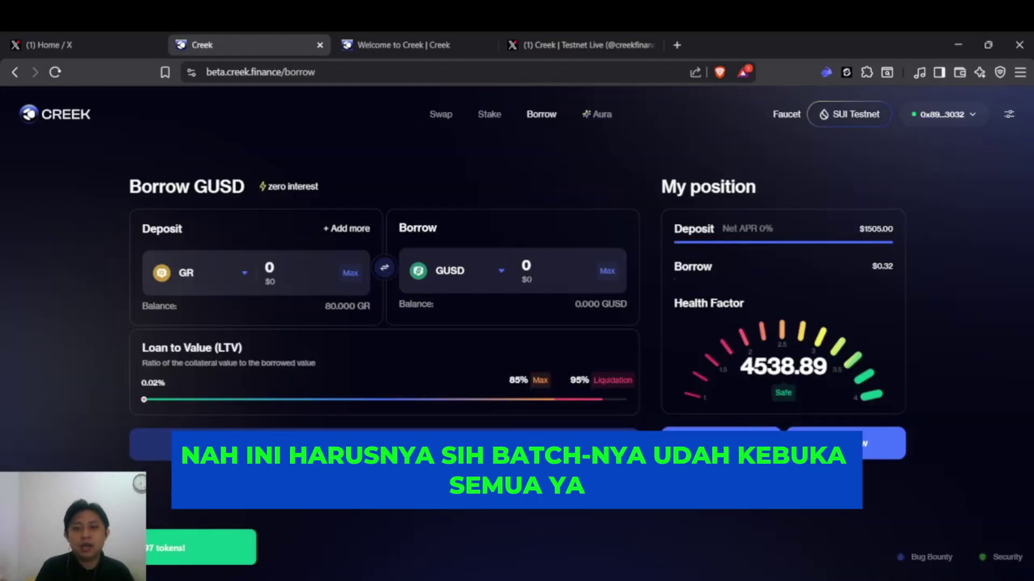
Open the Aura page and examine the badge list, the daily check-in and referral tasks, and the account's Aura points and rank
left_click(598, 121)
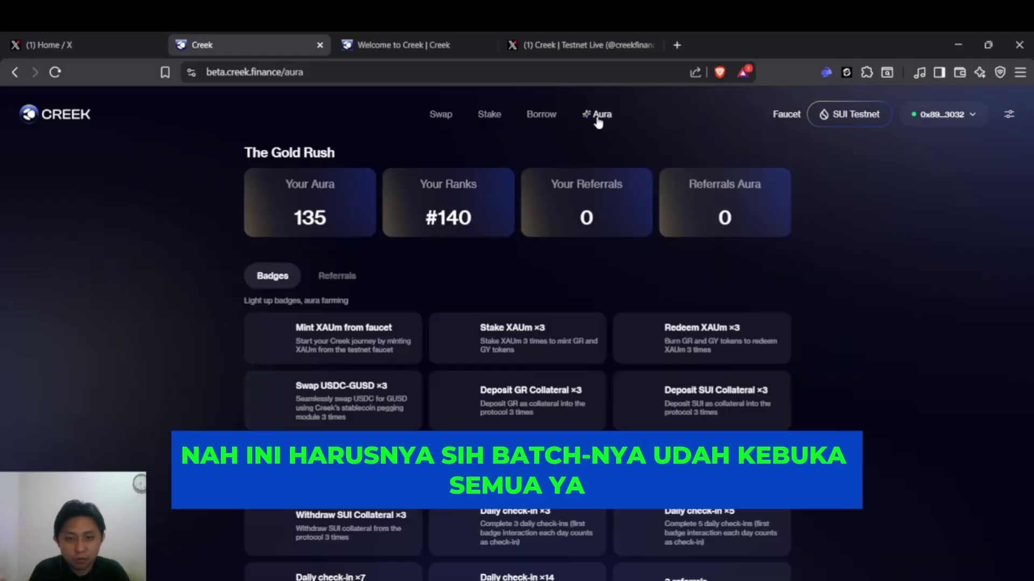
scroll(624, 323, "down", 3)
scroll(659, 322, "down", 1)
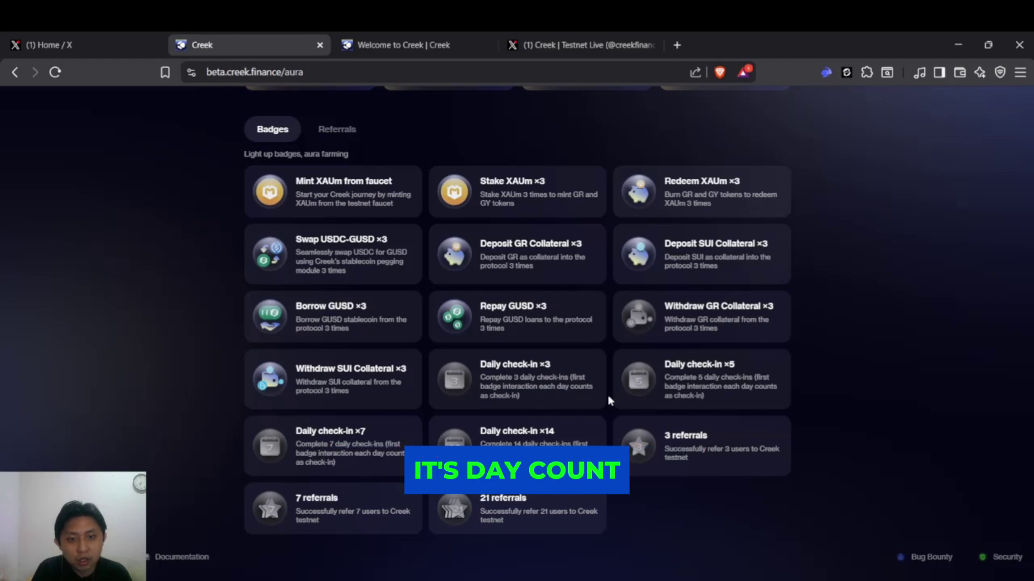
scroll(484, 377, "up", 3)
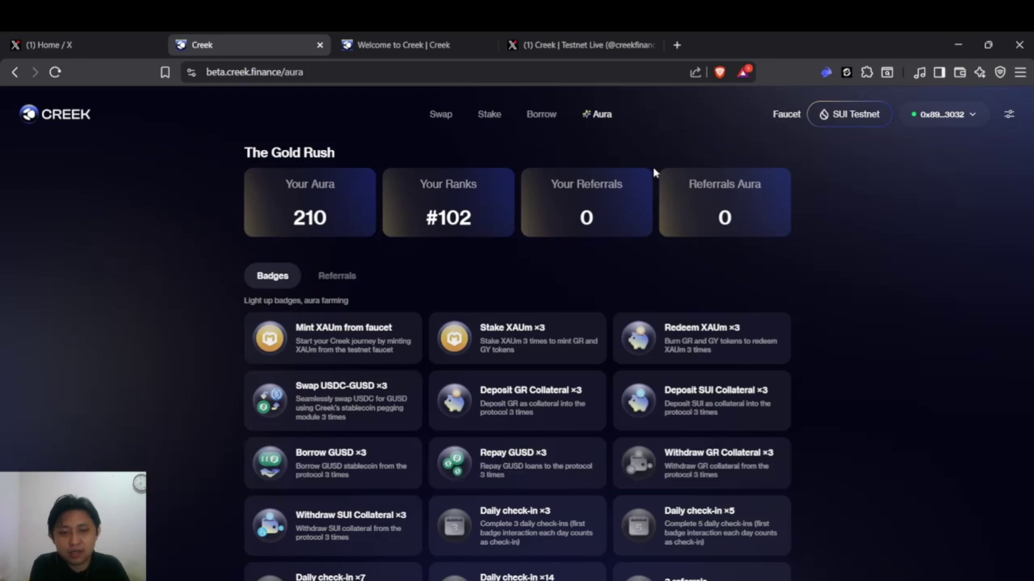
scroll(526, 242, "down", 3)
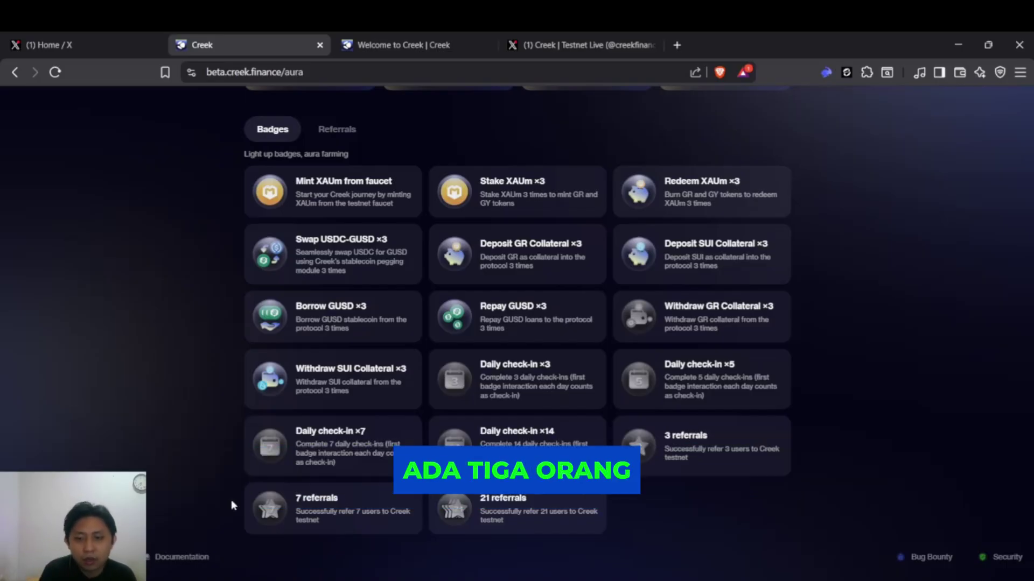
scroll(497, 443, "up", 3)
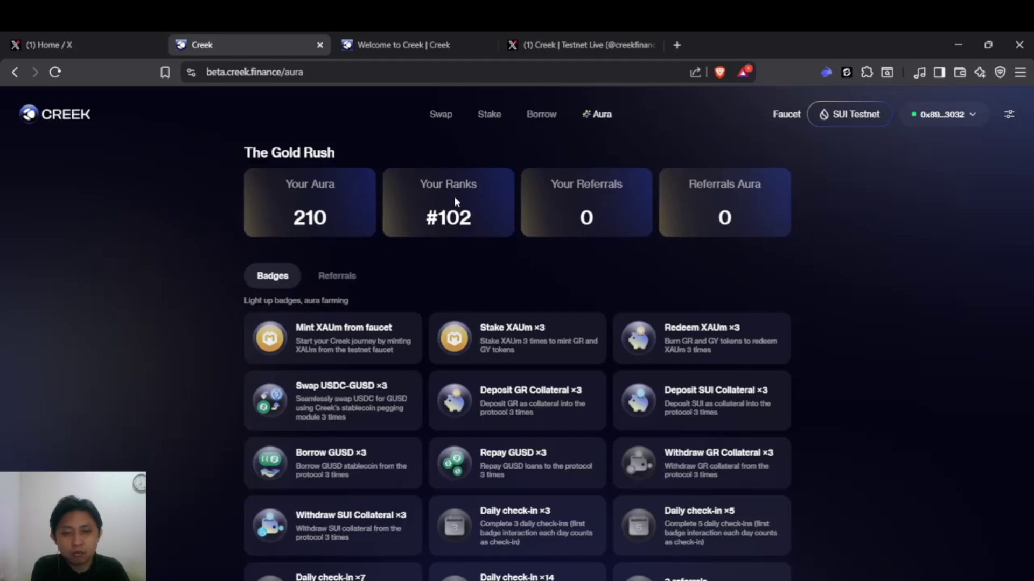
scroll(522, 336, "down", 2)
scroll(525, 340, "up", 2)
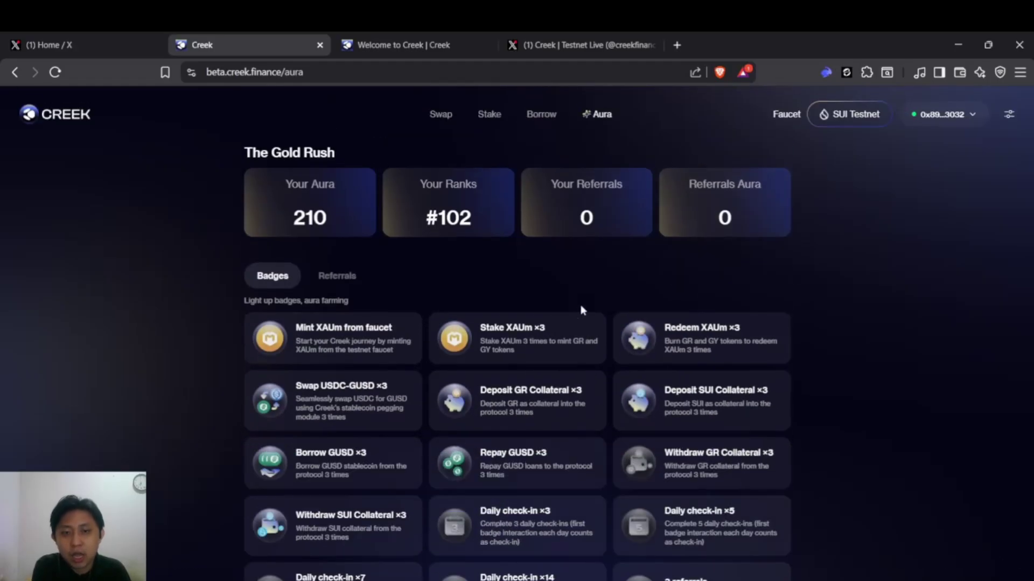
mouse_move(415, 215)
left_mouse_down()
mouse_move(472, 216)
mouse_move(431, 223)
left_mouse_up()
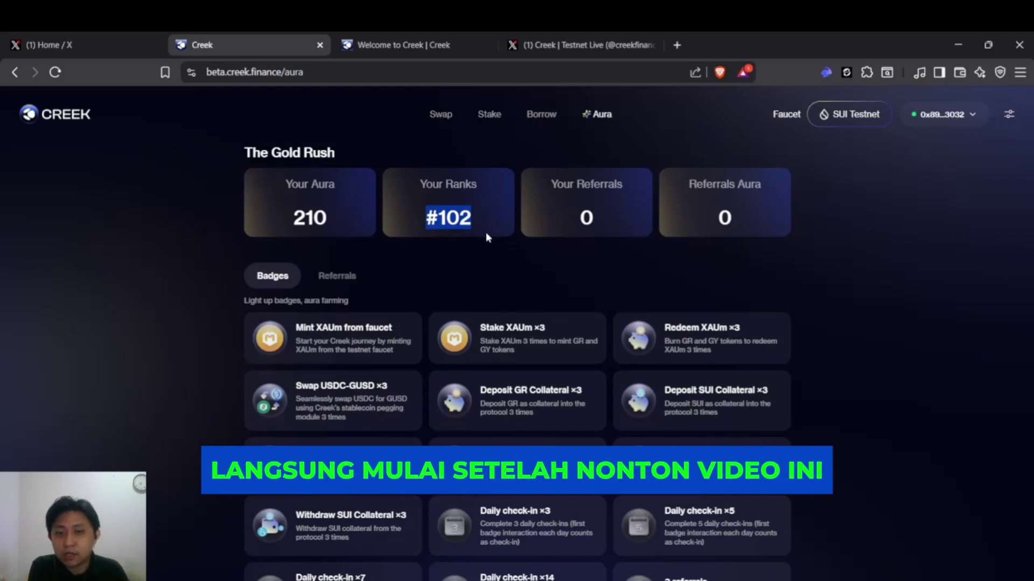
left_click(472, 218)
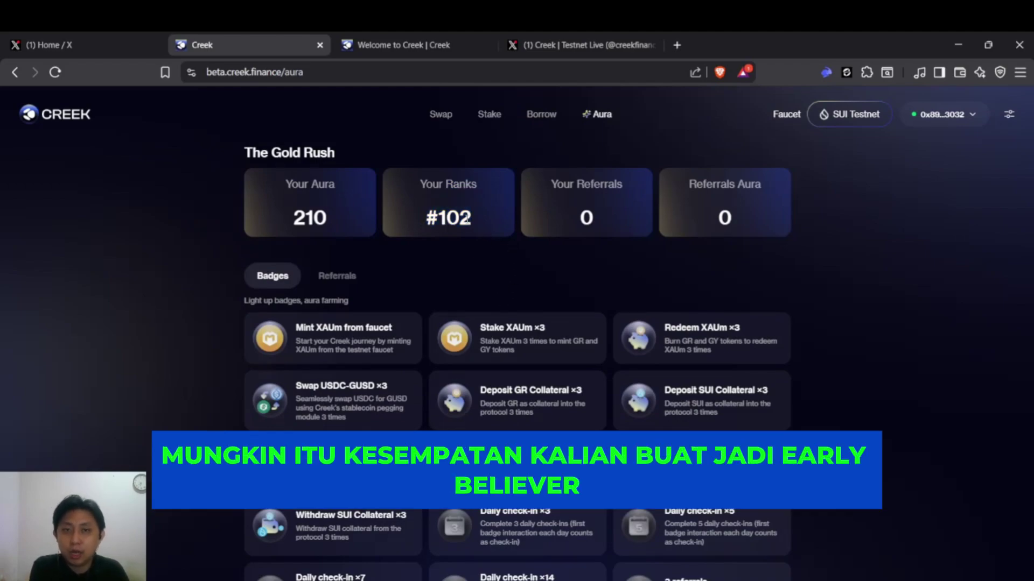